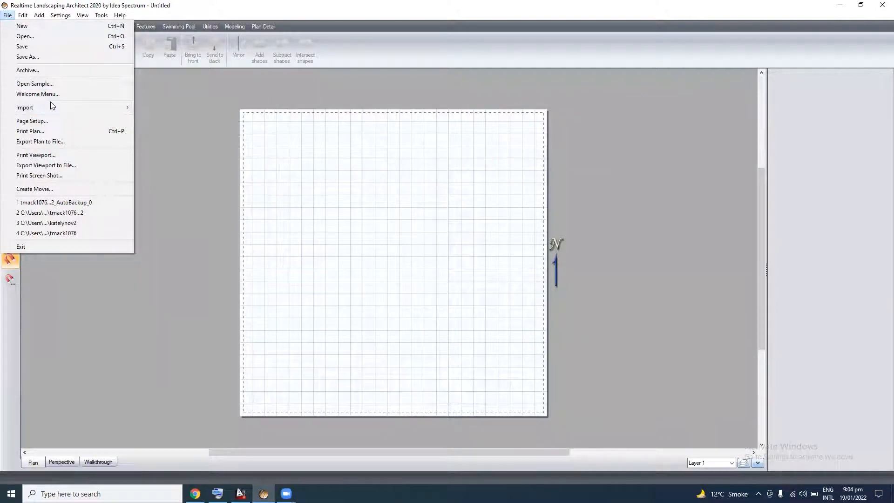
mouse_move(56, 105)
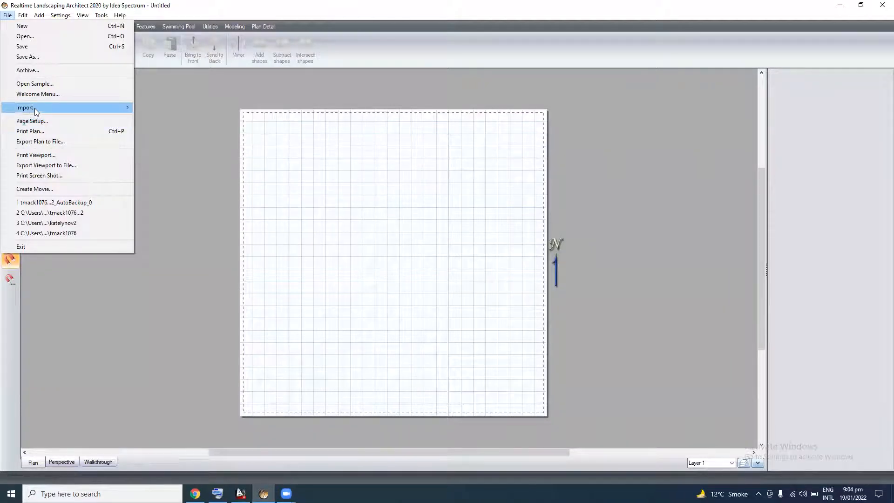
mouse_move(92, 108)
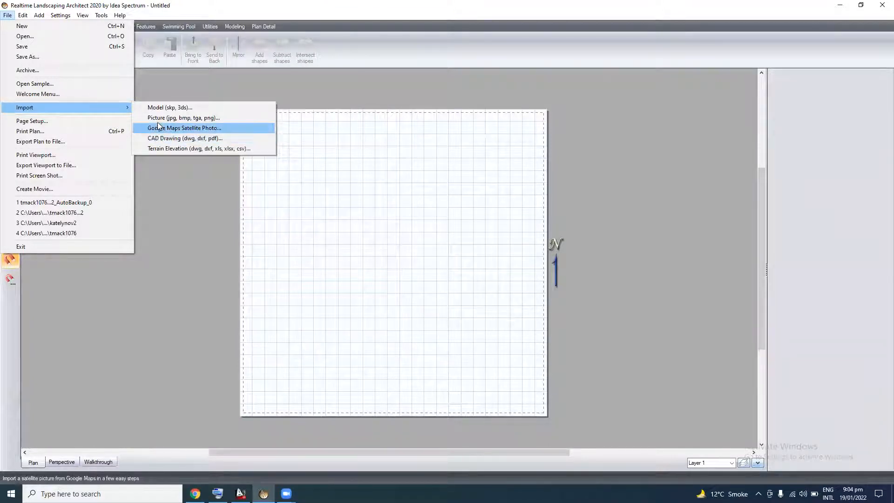
left_click(163, 109)
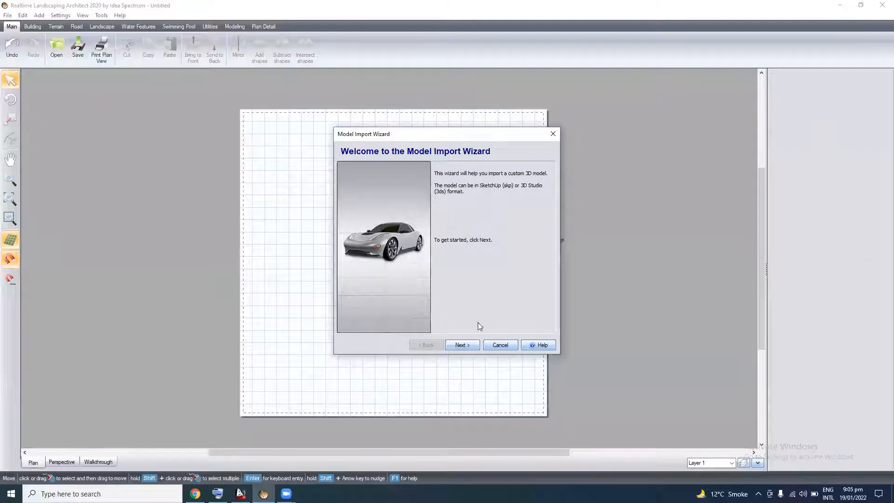
left_click(506, 347)
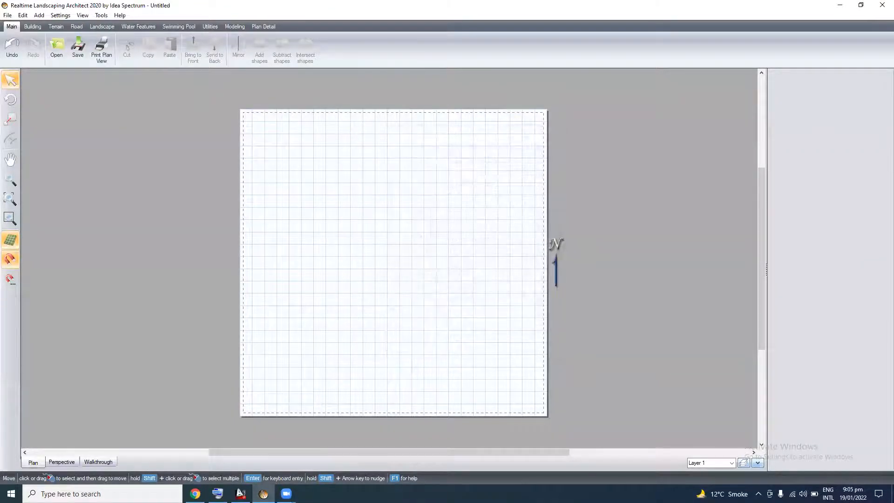
Switch to Chrome and run a Google search for "warehouse sketchup" in a new tab
left_click(195, 493)
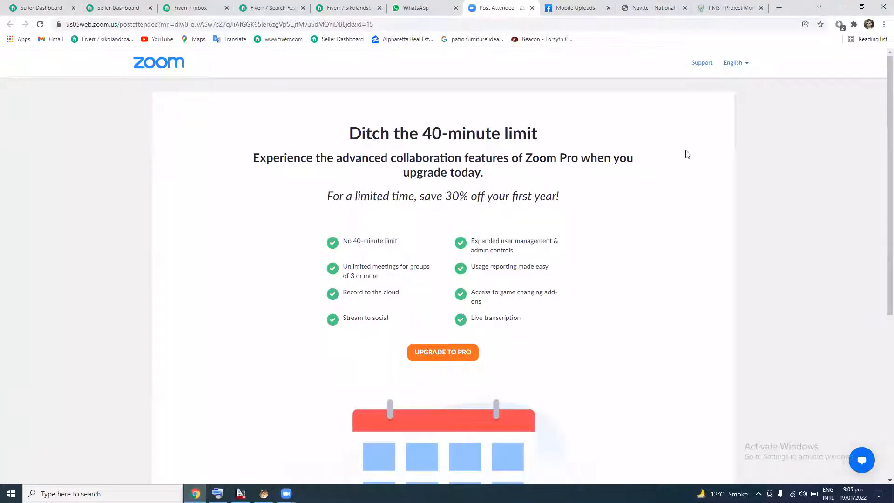
left_click(778, 8)
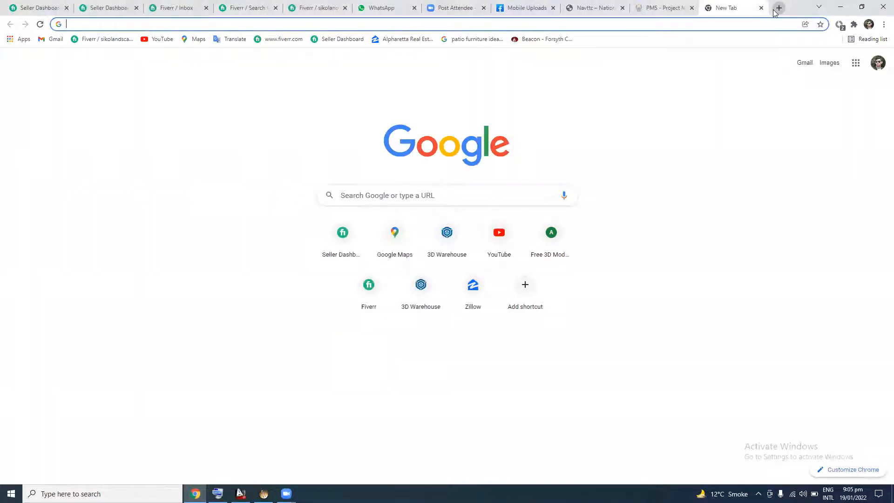
left_click(687, 20)
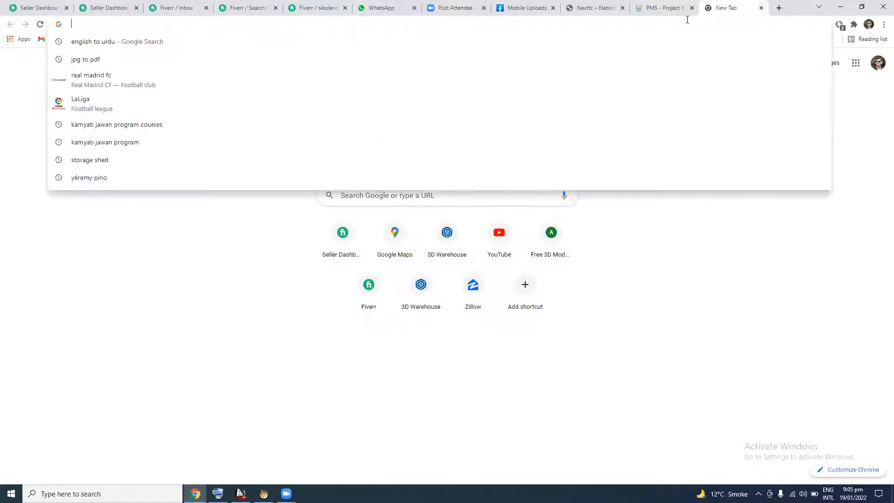
type("a")
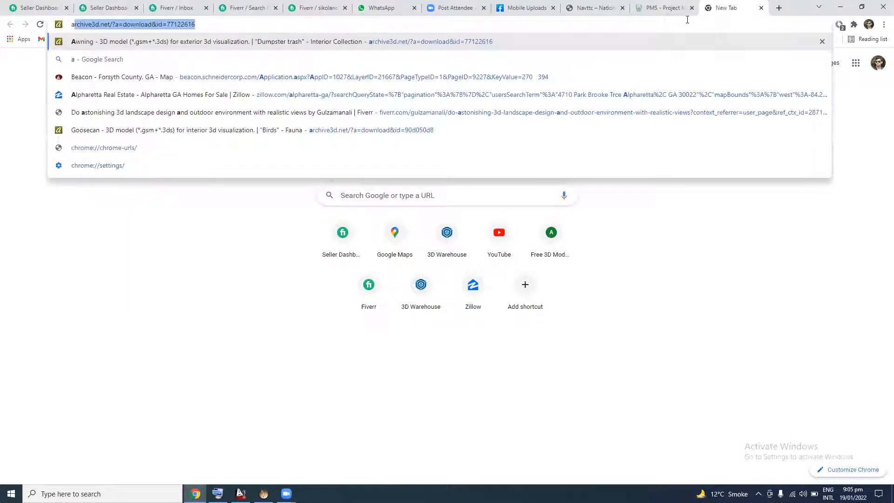
key("BackSpace")
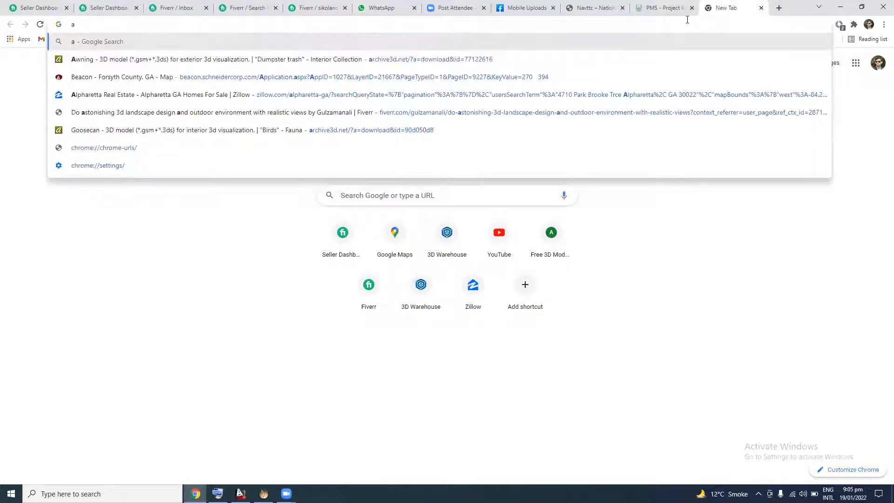
key("BackSpace")
type("war")
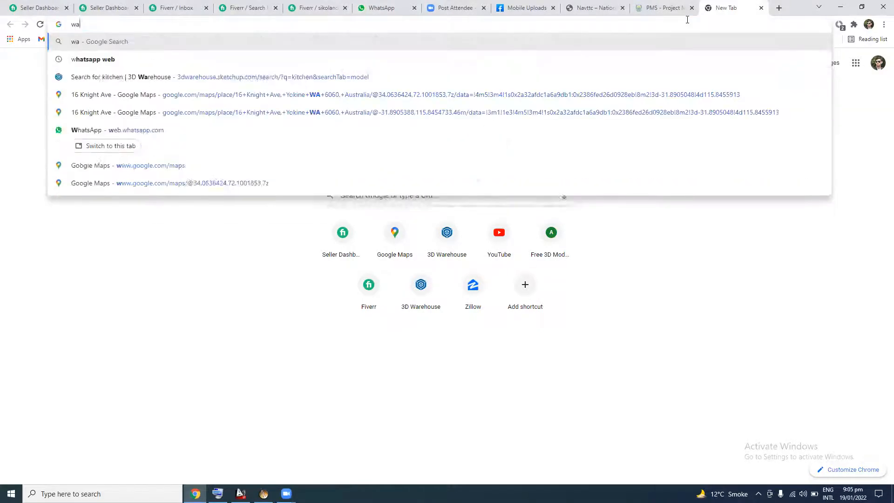
type("e")
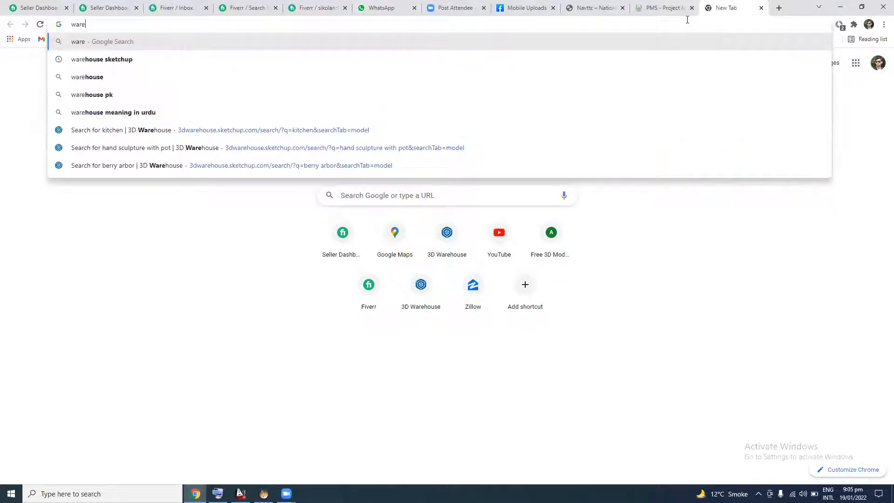
key("Down")
key("Return")
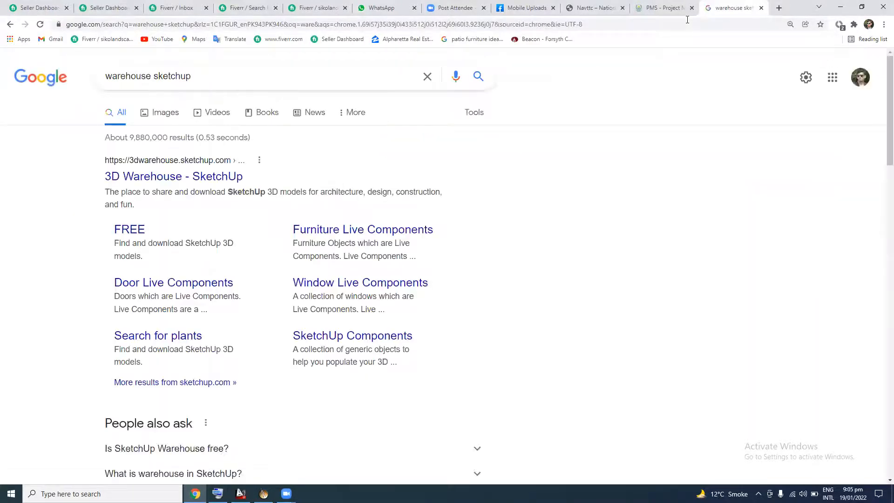
Open the SketchUp 3D Warehouse site from the search results and search it for "chair"
left_click(199, 178)
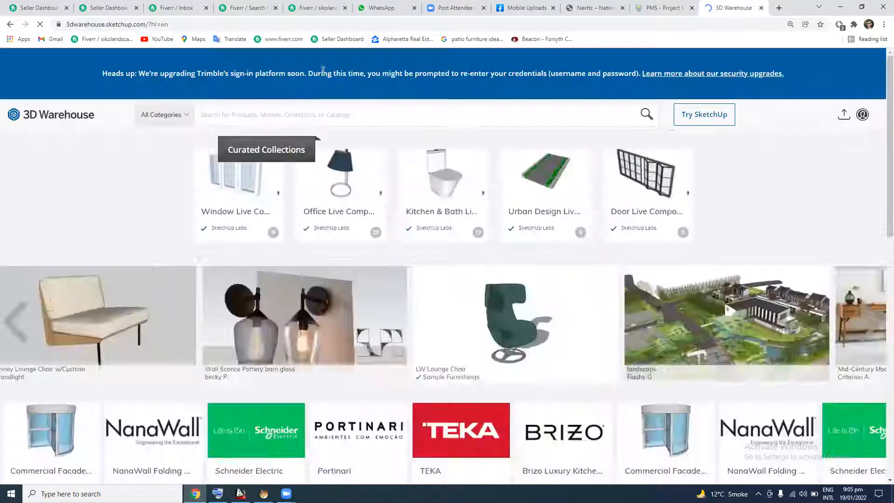
scroll(307, 177, "down", 6)
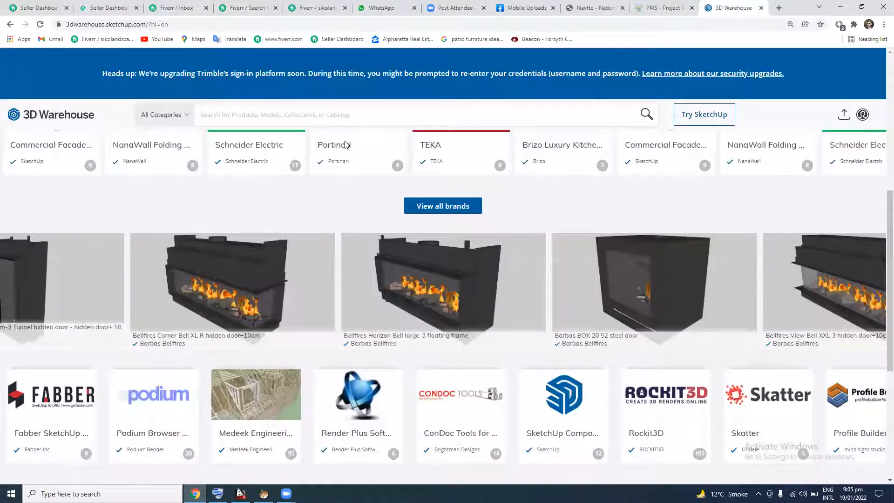
scroll(342, 138, "up", 7)
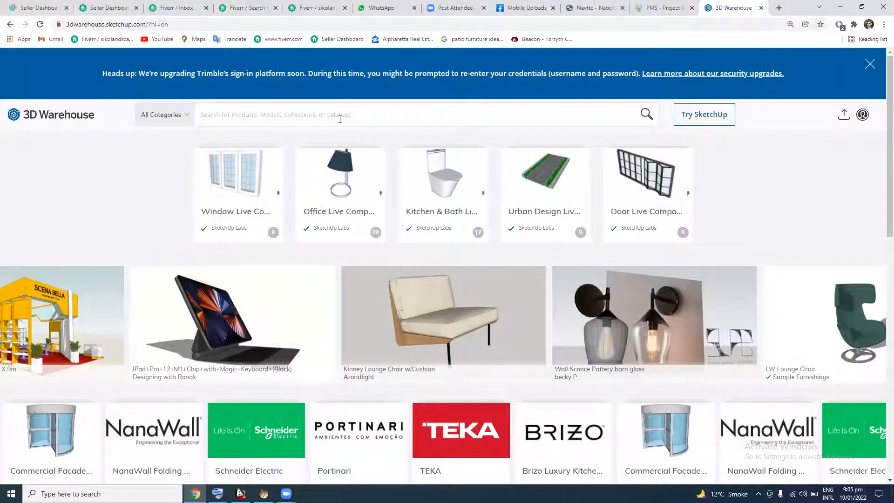
type("chair")
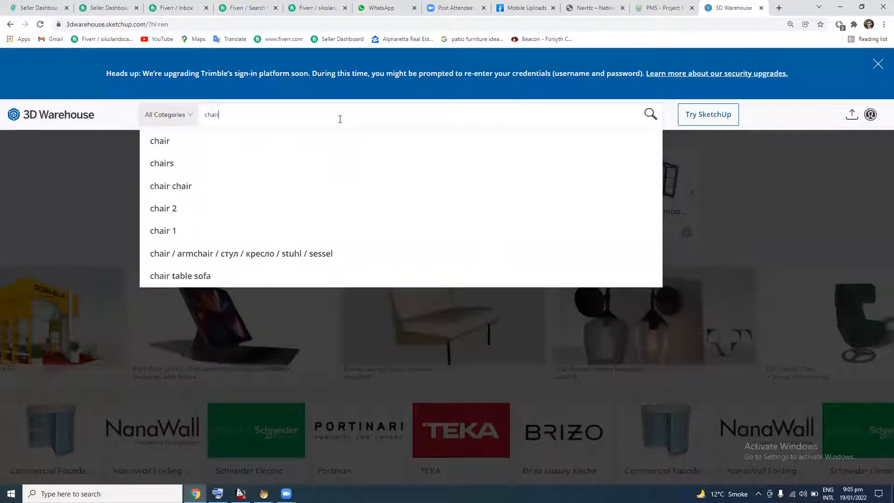
key("Return")
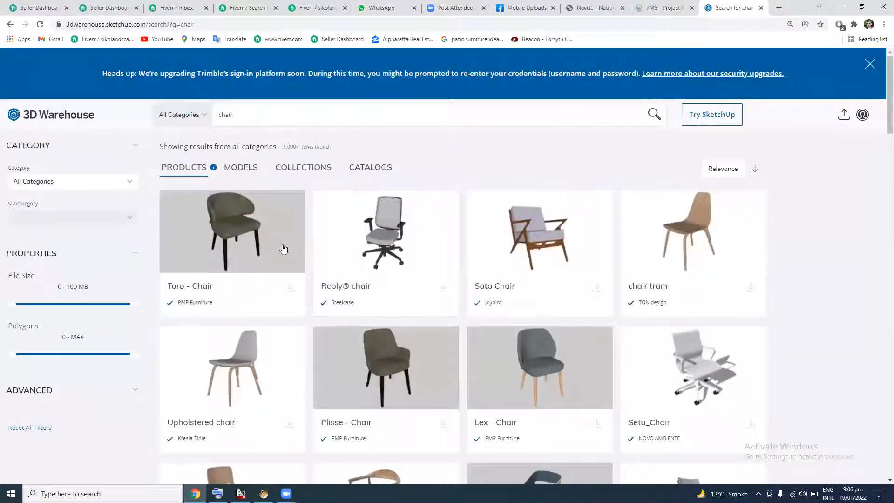
Request the download of the Upholstered chair model and sign in to 3D Warehouse with the existing Google account
scroll(263, 317, "down", 1)
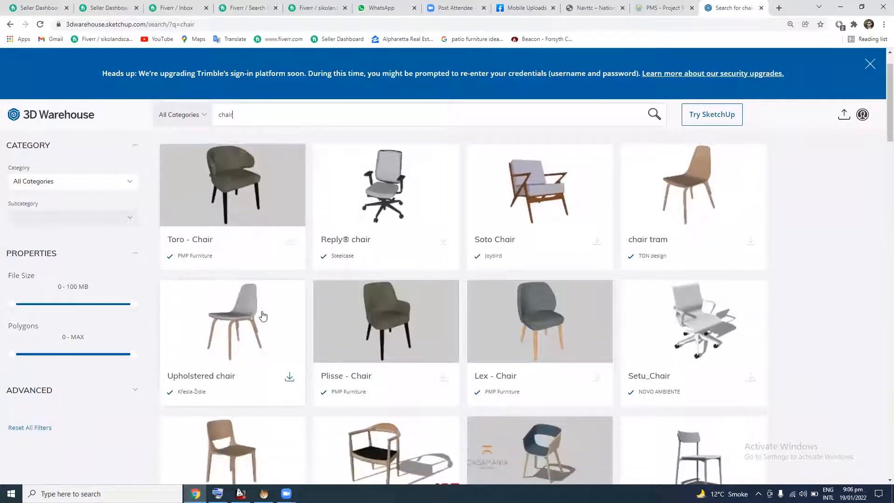
scroll(263, 316, "down", 1)
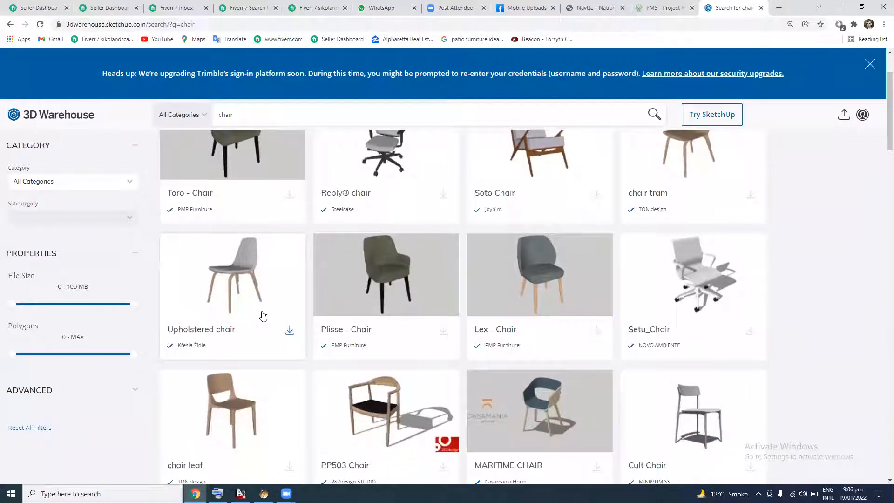
left_click(291, 331)
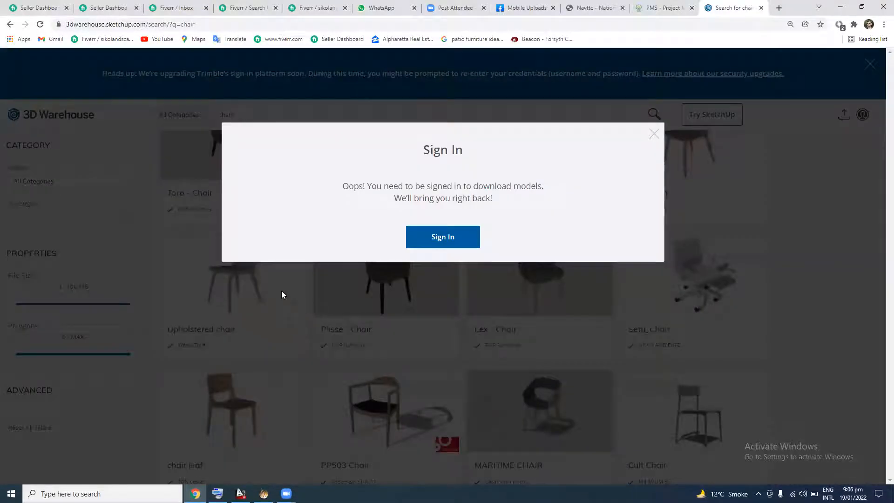
left_click(450, 239)
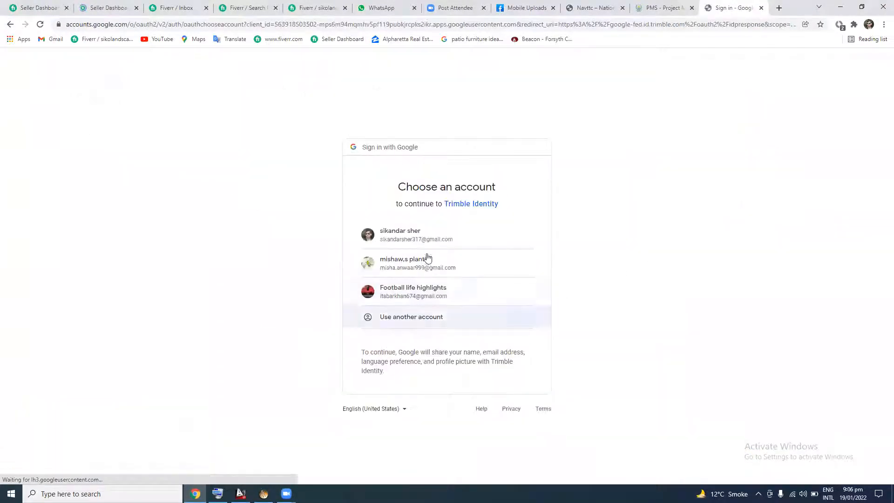
left_click(430, 244)
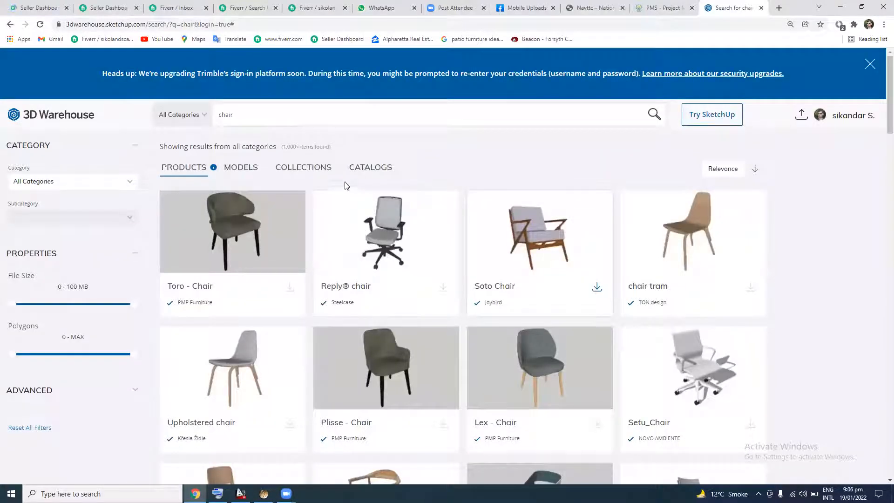
Replace the 3D Warehouse search term with "car" and run the search
left_click(351, 111)
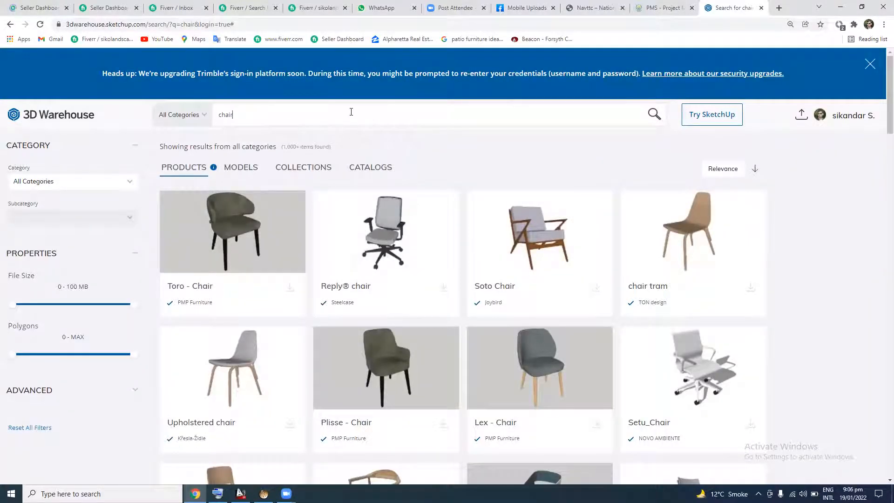
key("BackSpace")
key("BackSpace")
key("BackSpace")
key("BackSpace")
key("BackSpace")
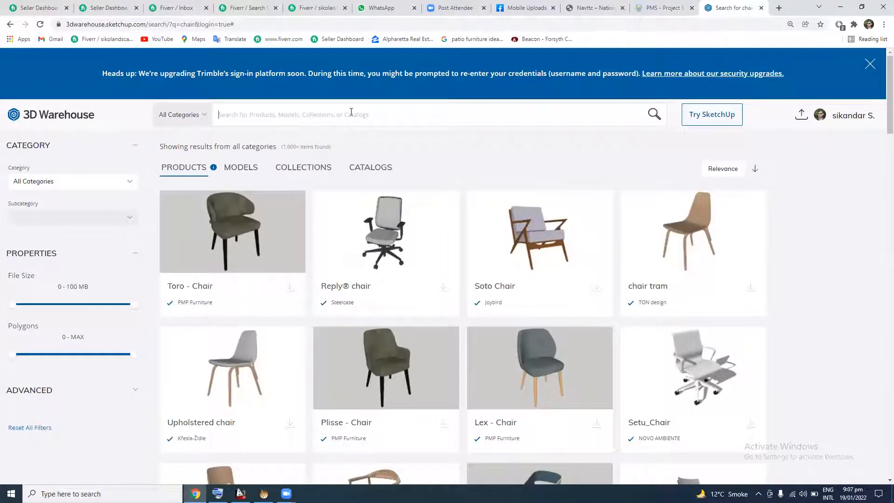
type("car")
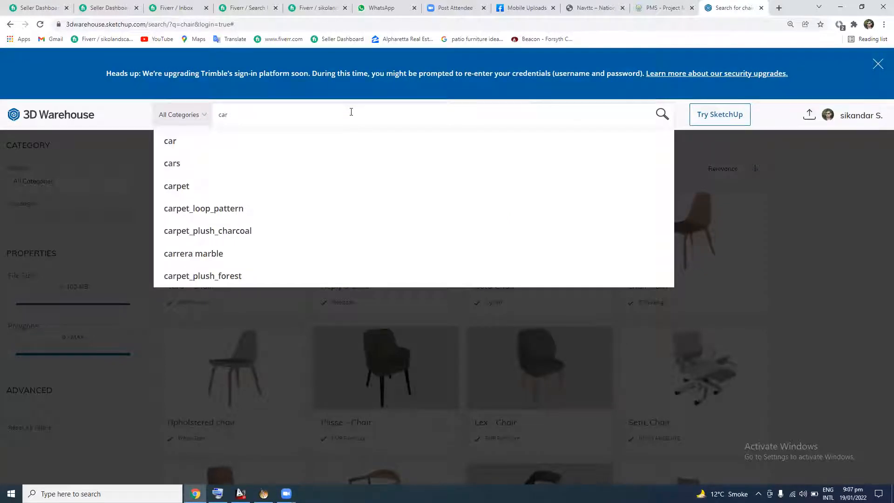
key("Return")
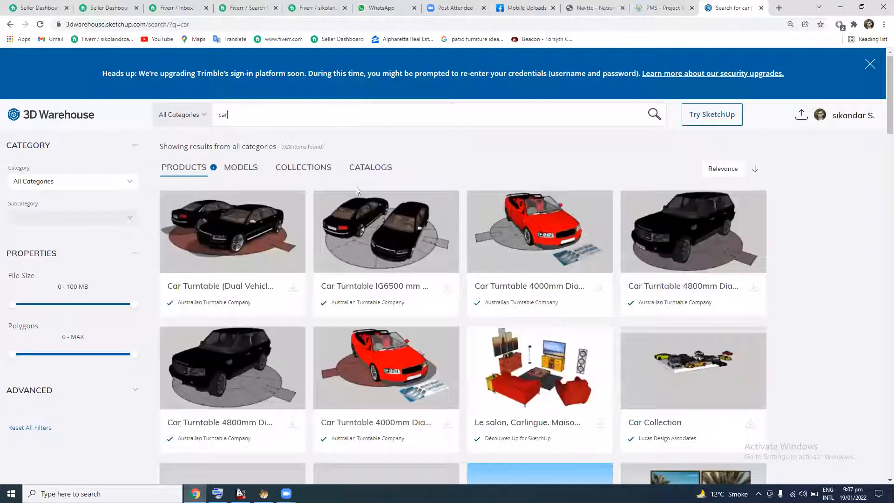
Filter the car results to a minimum file size of 9 MB
scroll(422, 214, "down", 5)
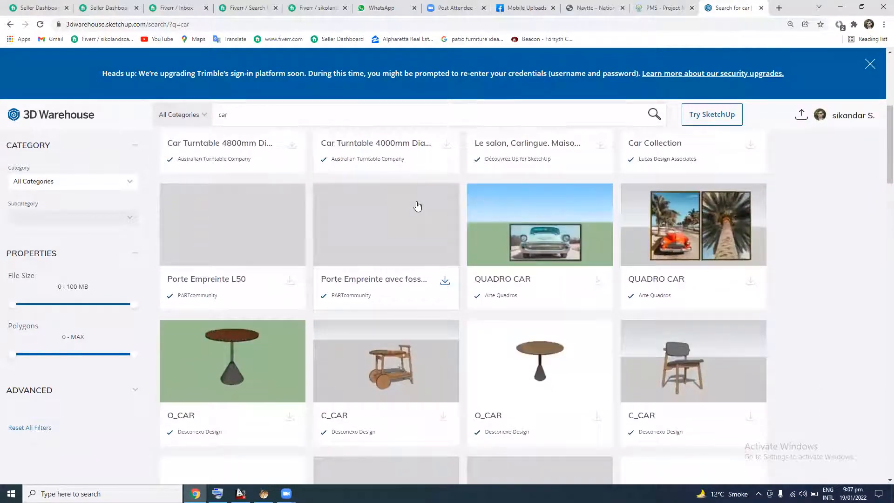
scroll(418, 206, "down", 6)
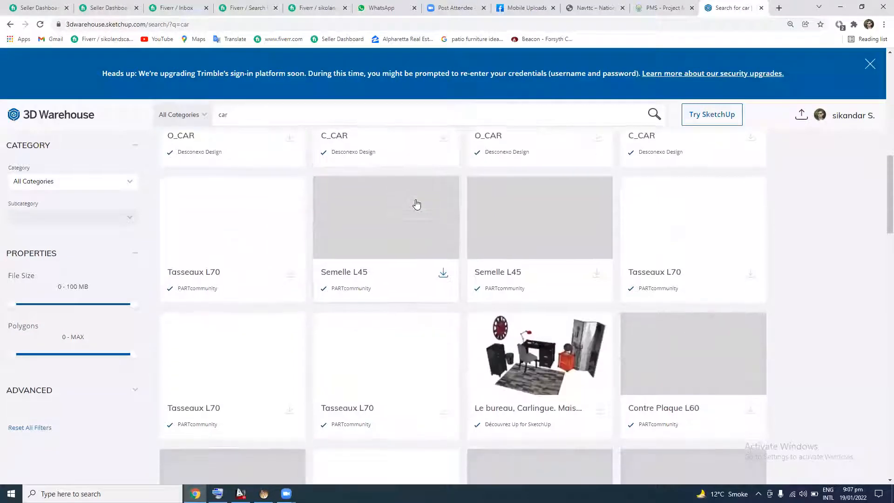
scroll(418, 205, "down", 10)
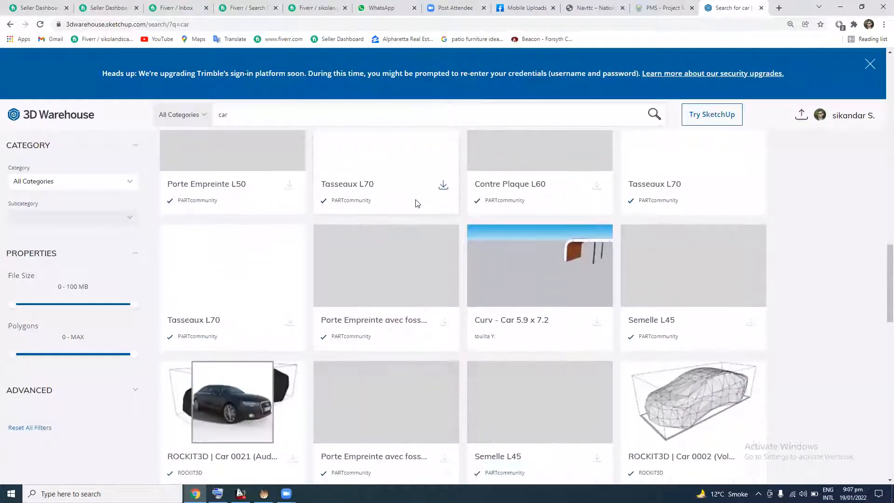
scroll(417, 204, "up", 6)
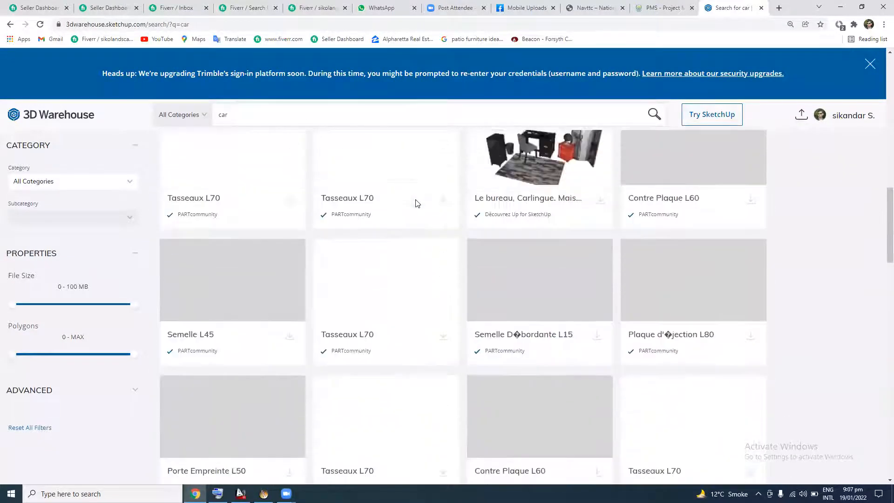
scroll(416, 204, "up", 8)
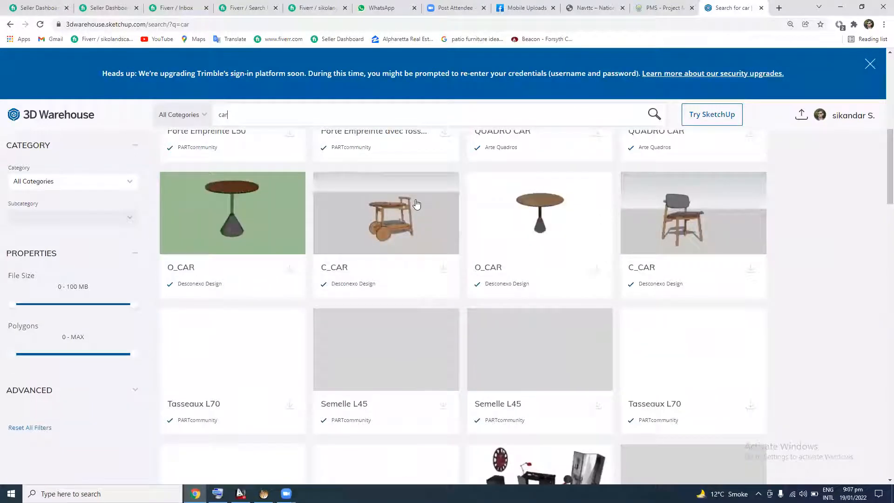
scroll(582, 270, "up", 6)
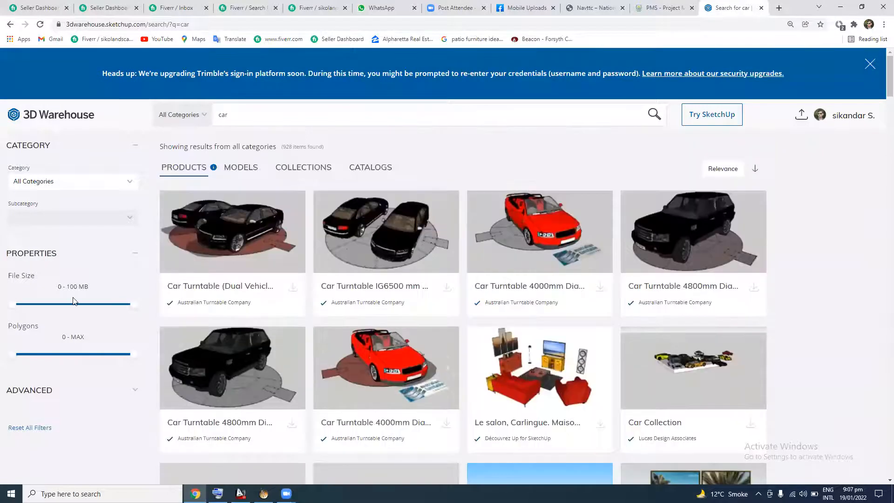
scroll(117, 291, "up", 2)
left_click_drag(15, 304, 23, 304)
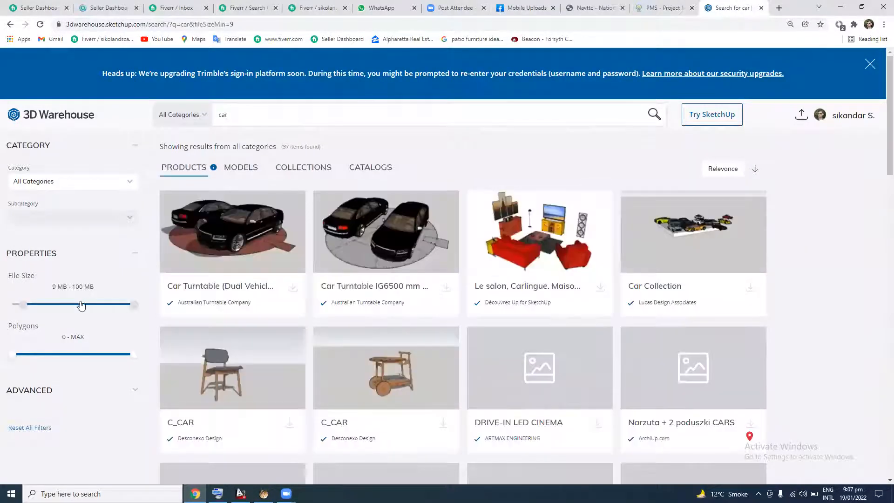
scroll(417, 209, "down", 2)
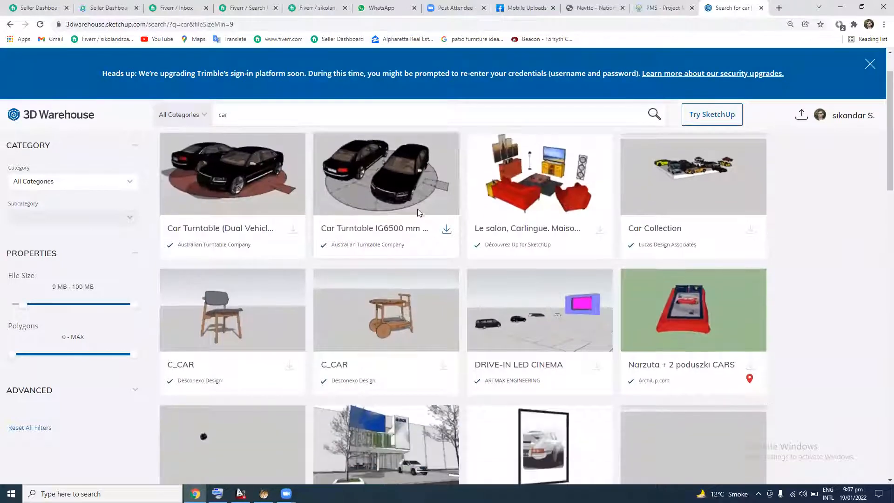
scroll(445, 245, "up", 1)
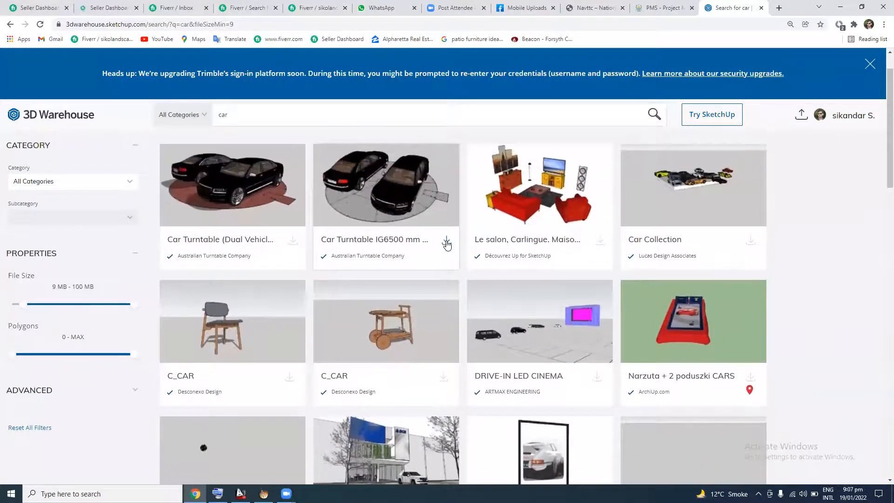
Download the Car Turntable IG6500 model as a SketchUp 2020 model
left_click(446, 241)
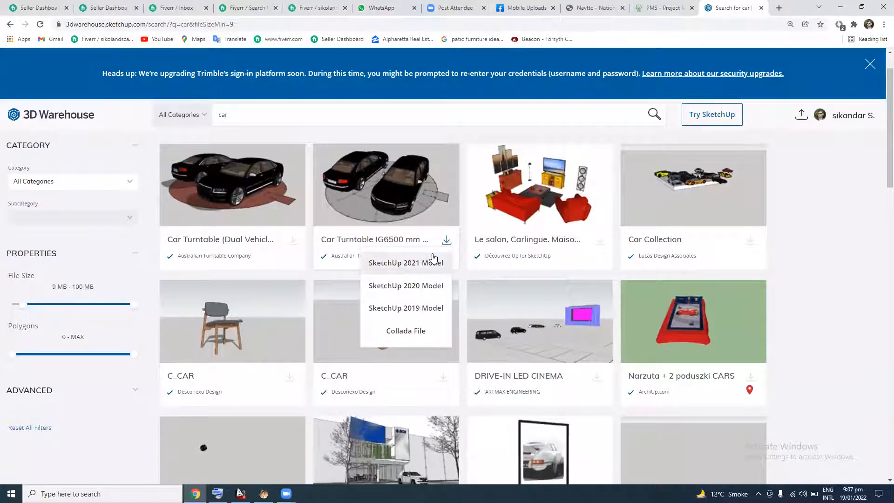
left_click(408, 286)
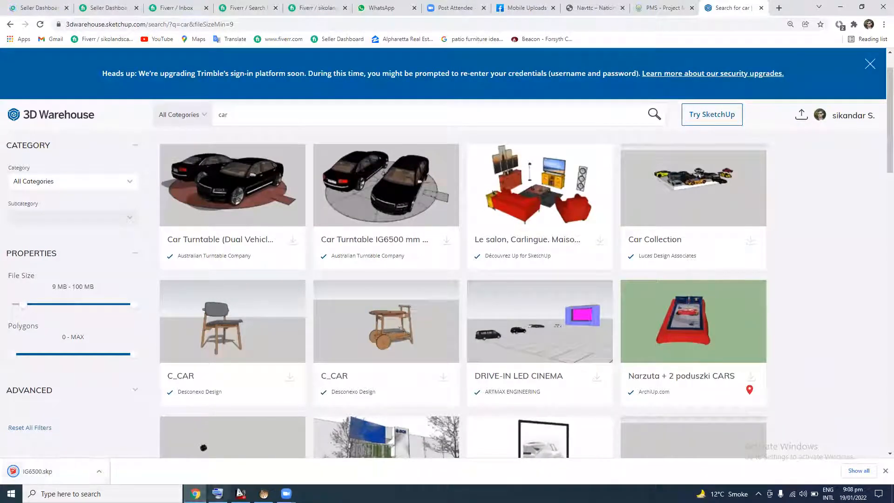
Switch to Realtime Landscaping Architect and start importing a custom 3D model with Accessory as the object type
left_click(264, 493)
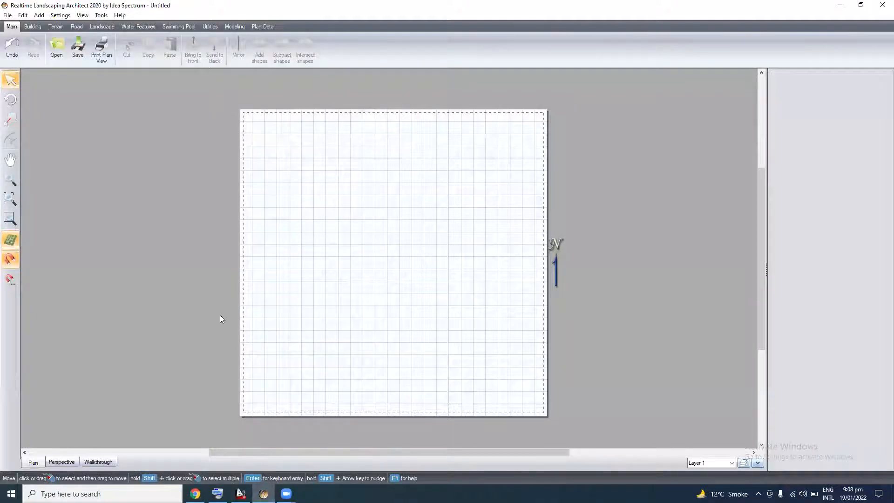
left_click(8, 15)
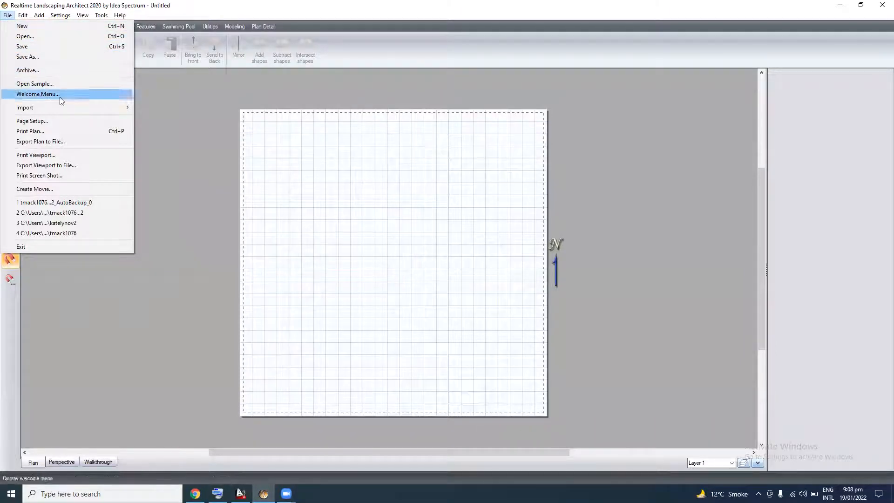
mouse_move(62, 104)
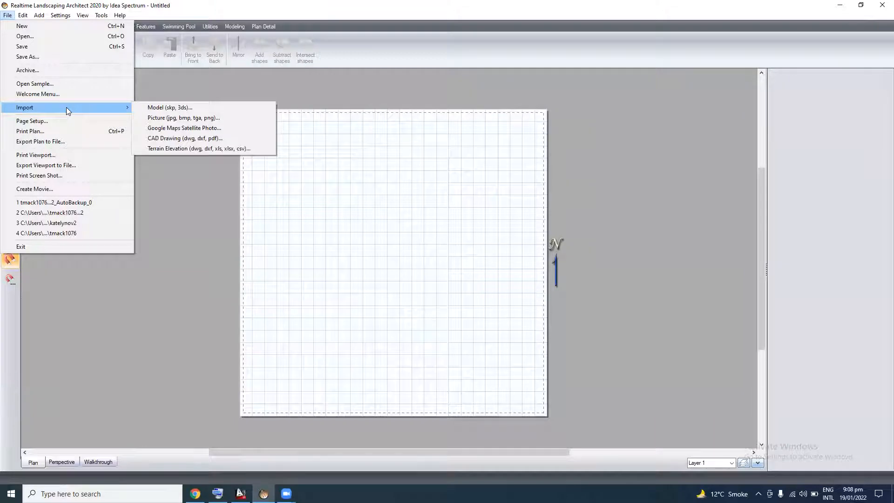
left_click(182, 108)
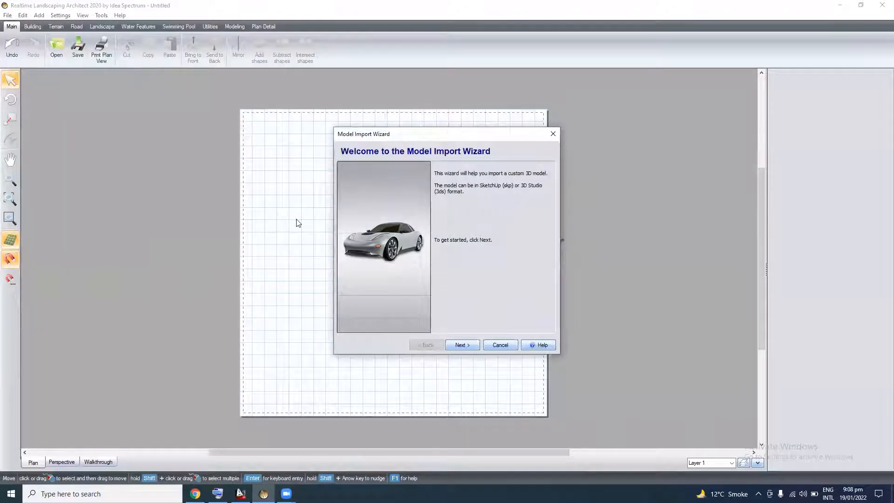
left_click(459, 347)
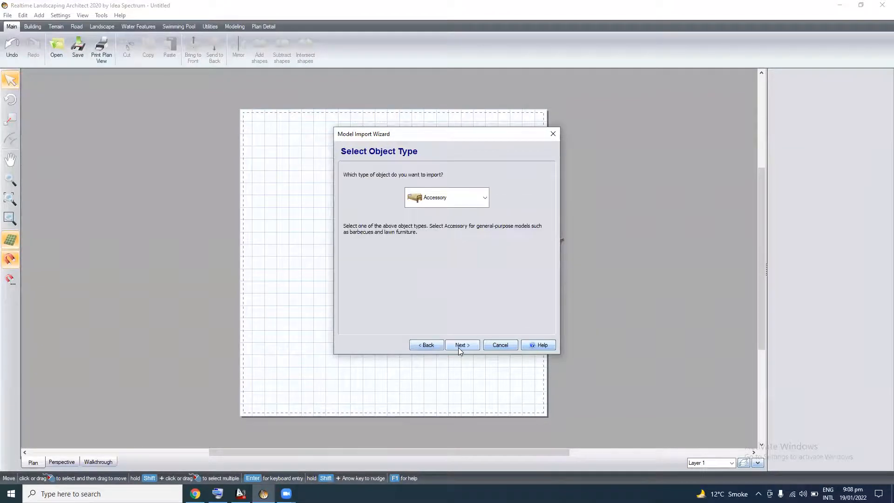
left_click(483, 204)
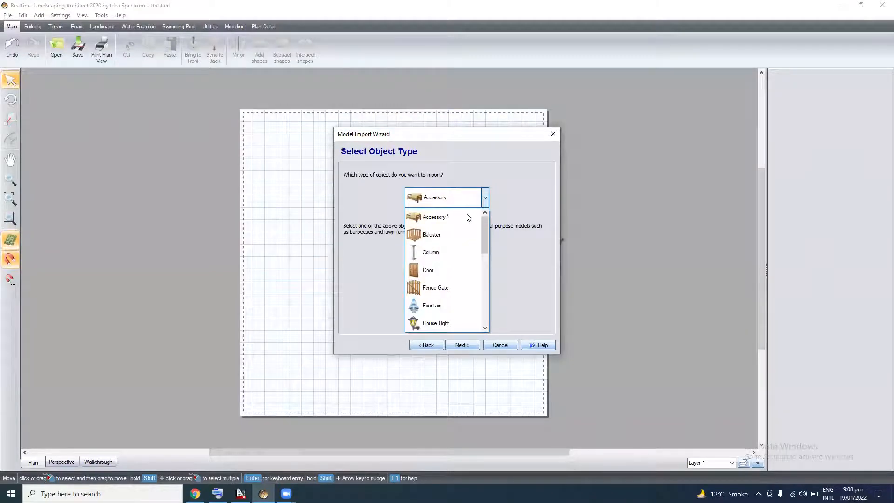
left_click(462, 219)
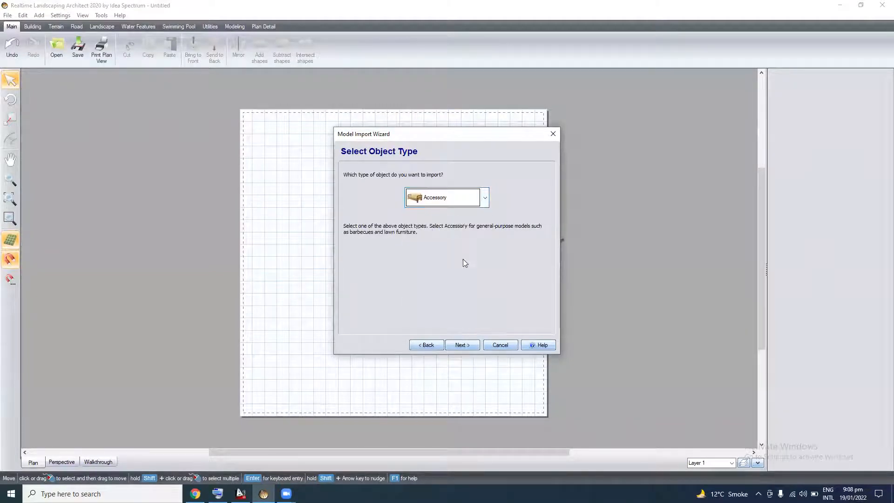
left_click(459, 345)
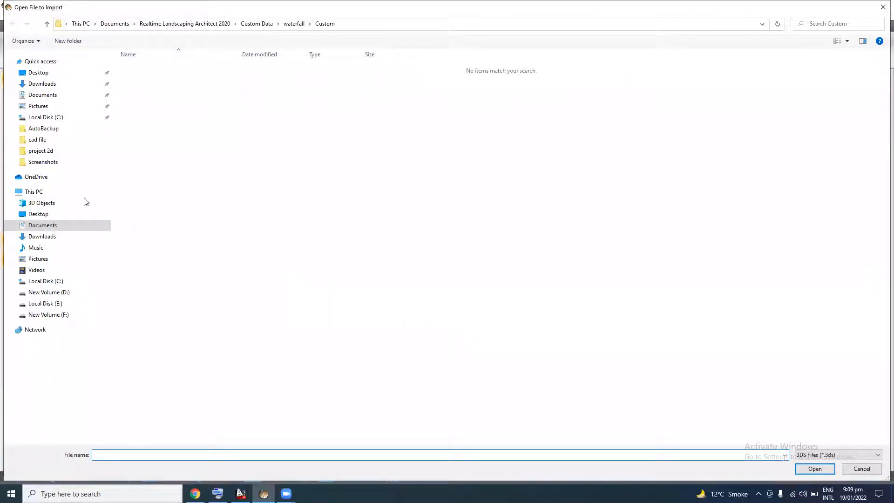
Show all file types in Downloads, choose the IG6500 SketchUp file as the model, and accept its default rotation and size
left_click(54, 85)
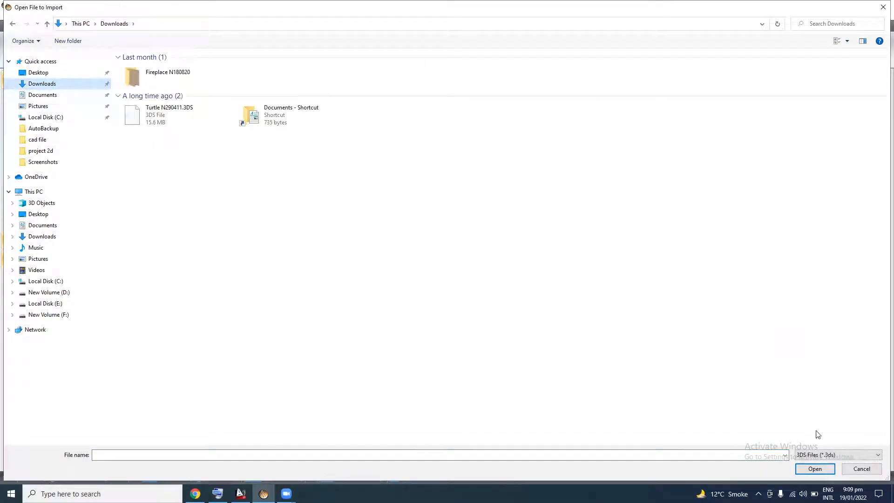
left_click(820, 453)
left_click(820, 455)
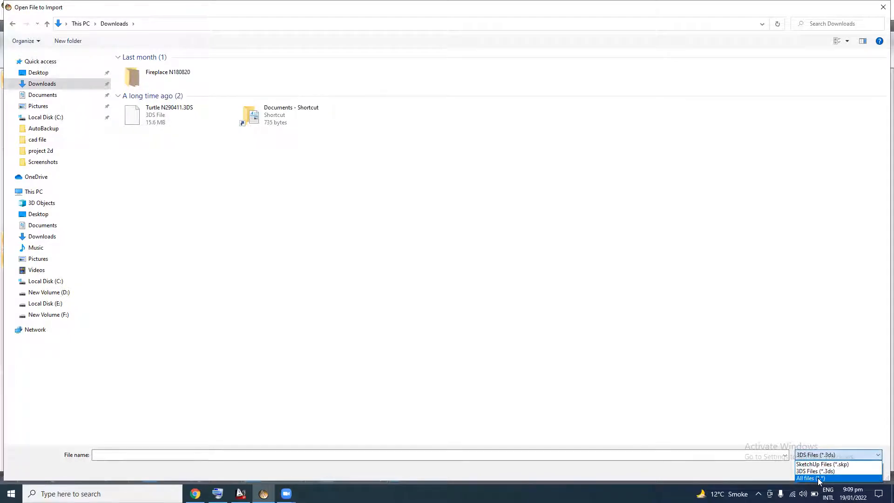
left_click(818, 478)
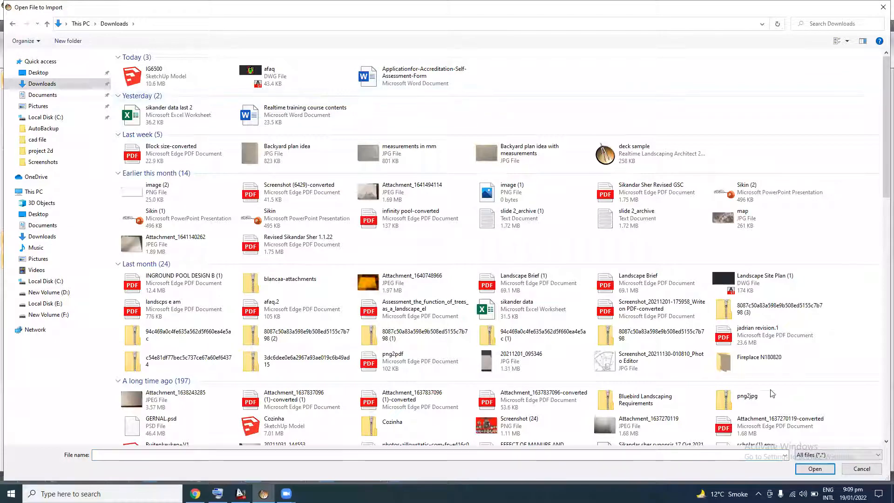
left_click(209, 78)
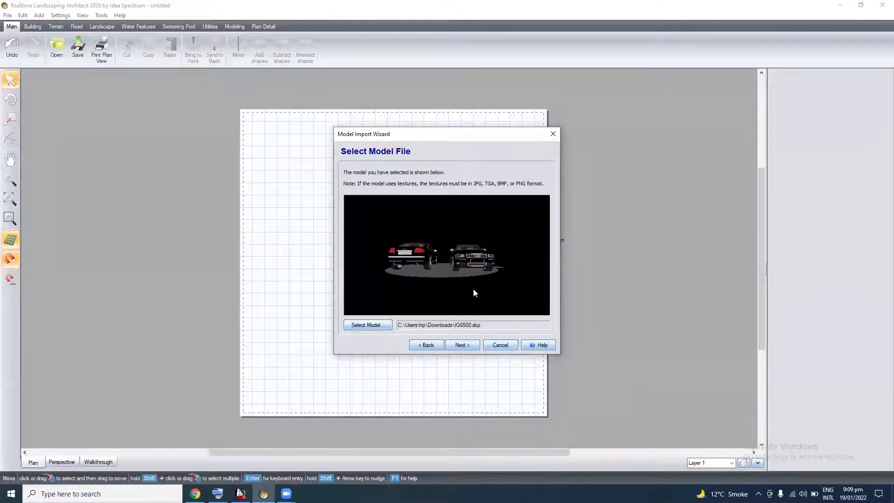
left_click(463, 344)
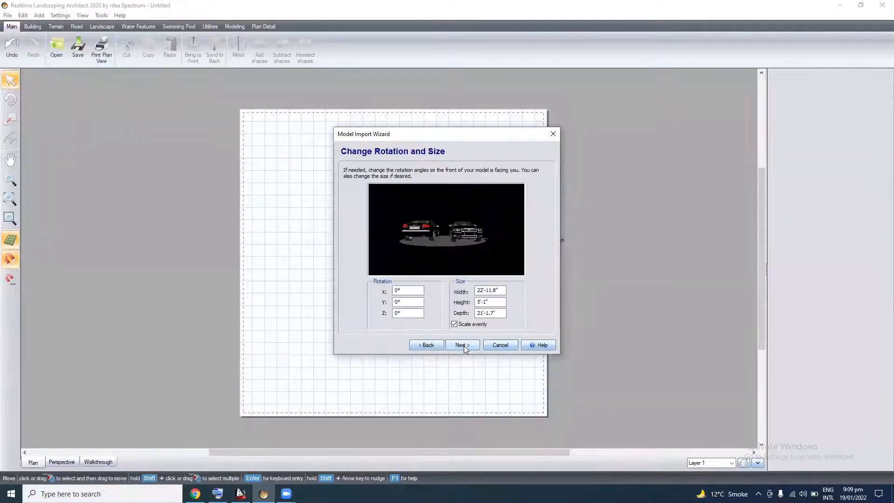
left_click(463, 345)
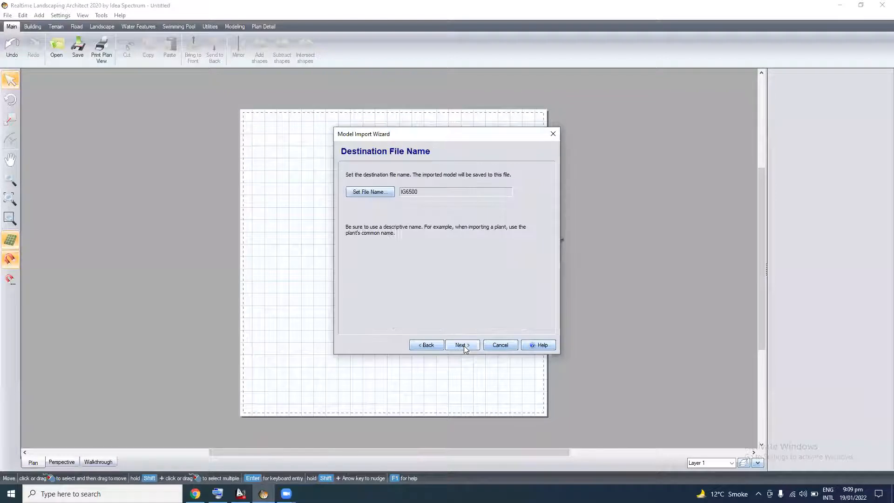
Set the destination file name to "car" and finish importing the accessory
left_click(388, 193)
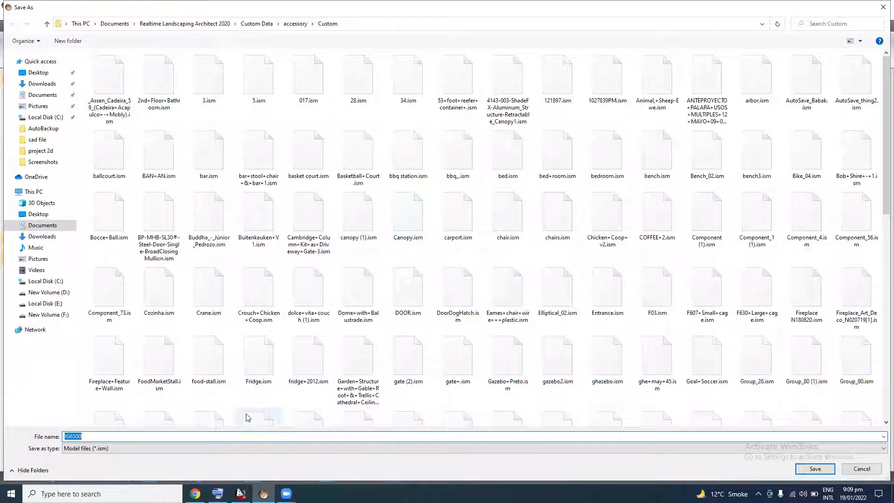
type("car")
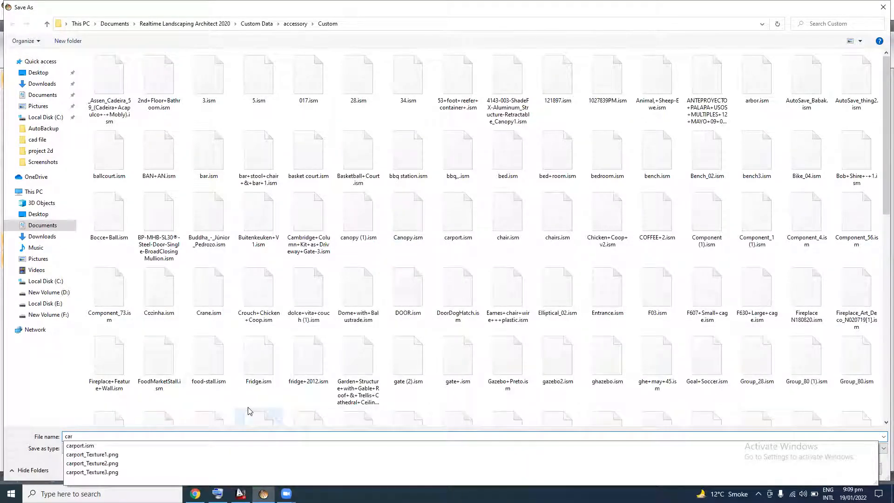
key("Return")
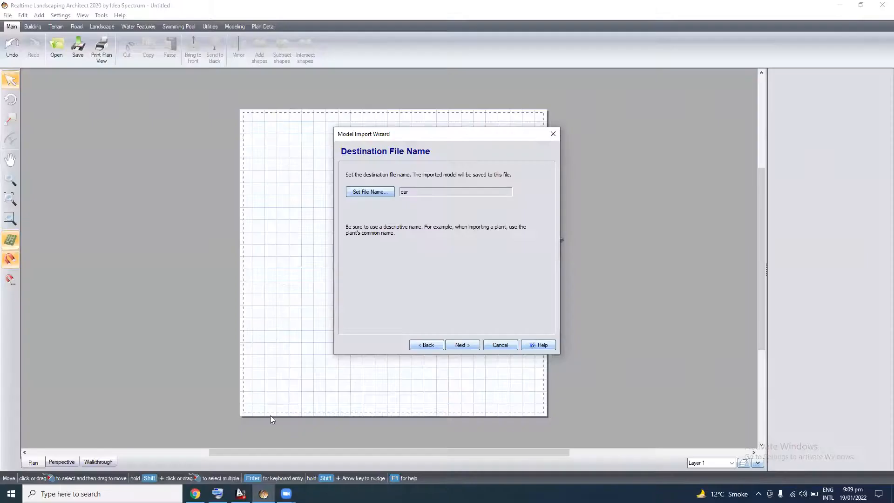
left_click(466, 345)
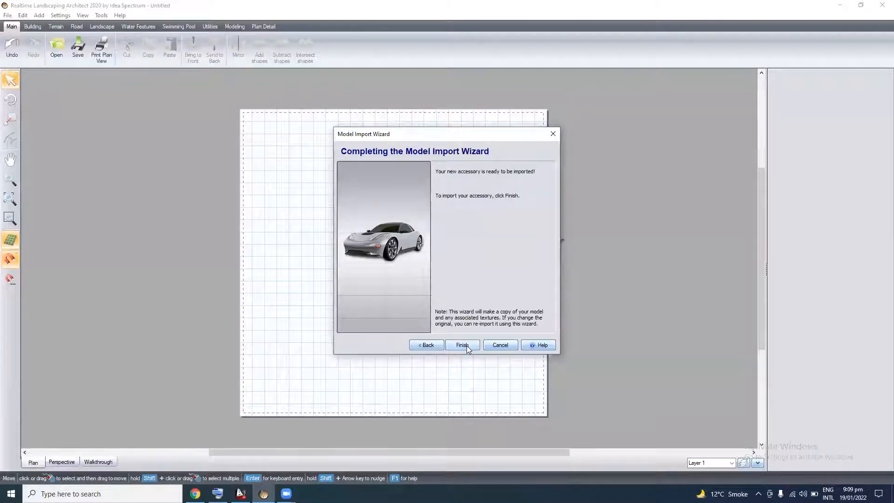
left_click(467, 345)
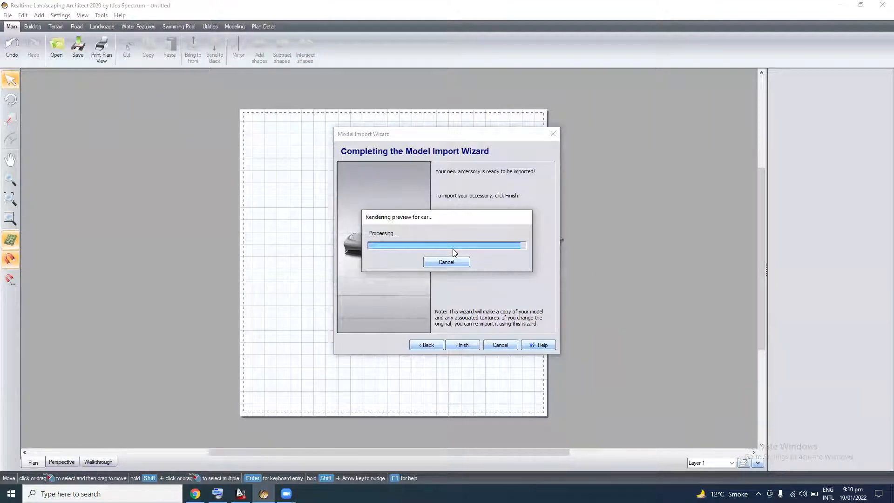
key("Return")
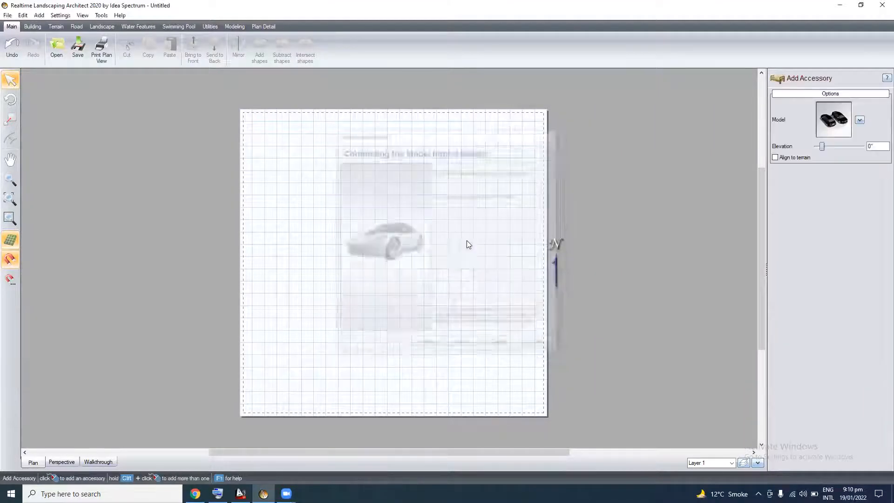
Place the imported car accessory near the centre of the plan and inspect it up close in the perspective view
left_click(391, 248)
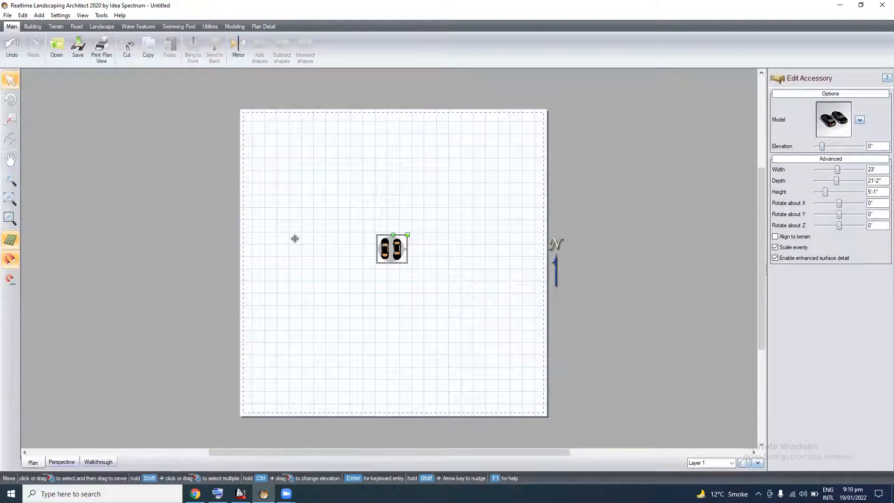
mouse_move(295, 243)
right_mouse_down()
mouse_move(321, 243)
mouse_move(300, 240)
right_mouse_up()
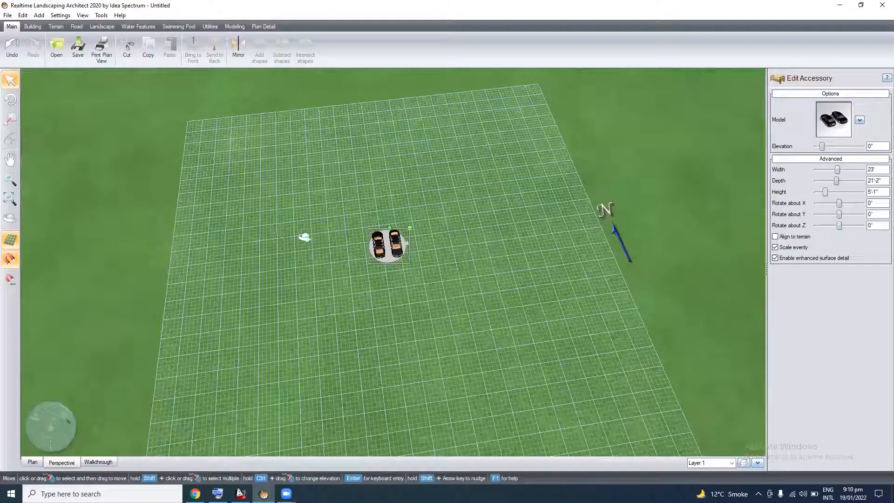
scroll(308, 238, "up", 5)
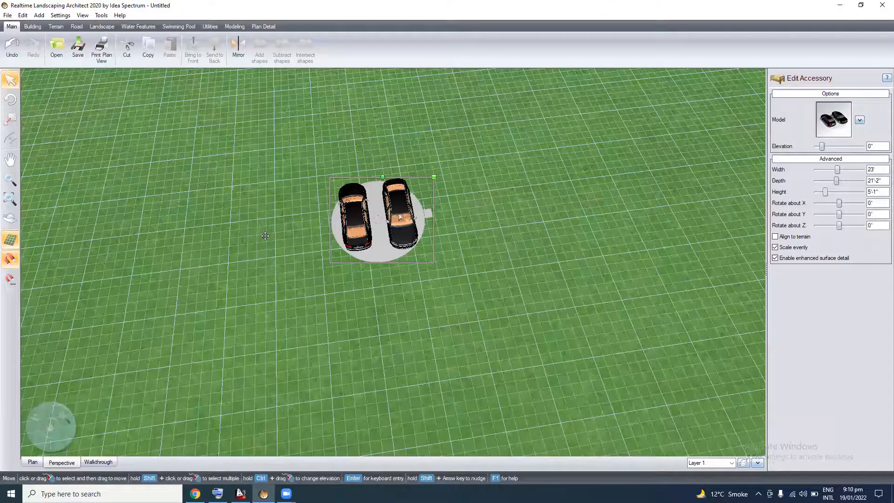
scroll(268, 237, "up", 5)
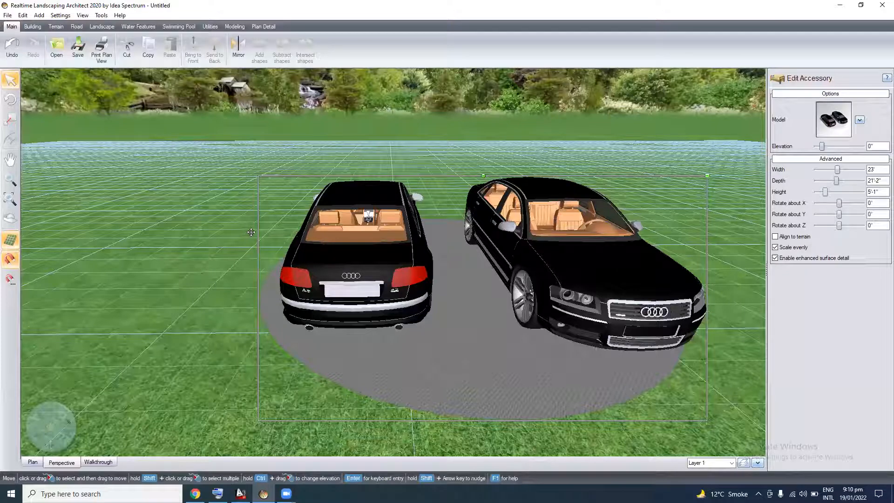
middle_click_drag(241, 387, 265, 477)
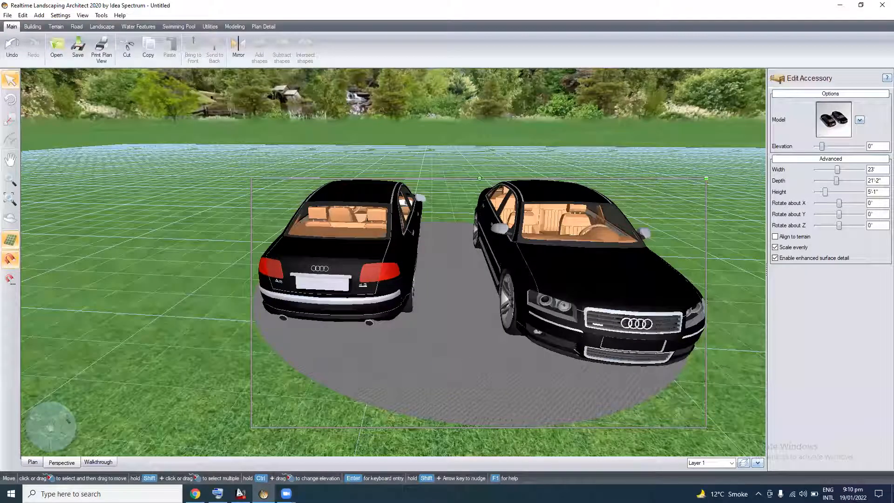
middle_click_drag(431, 332, 423, 336)
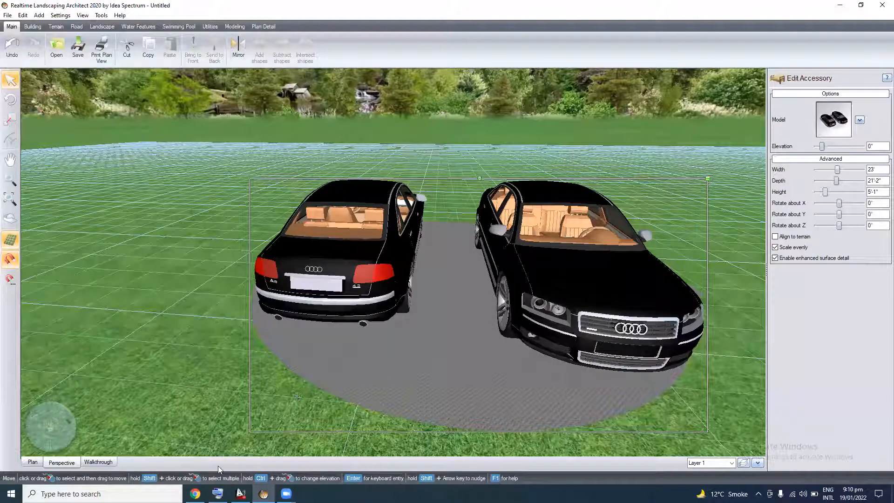
middle_click_drag(299, 396, 221, 469)
Switch to Chrome, search Google for "warehouse sketchup" in a new tab, and open the 3D Warehouse site
mouse_move(217, 494)
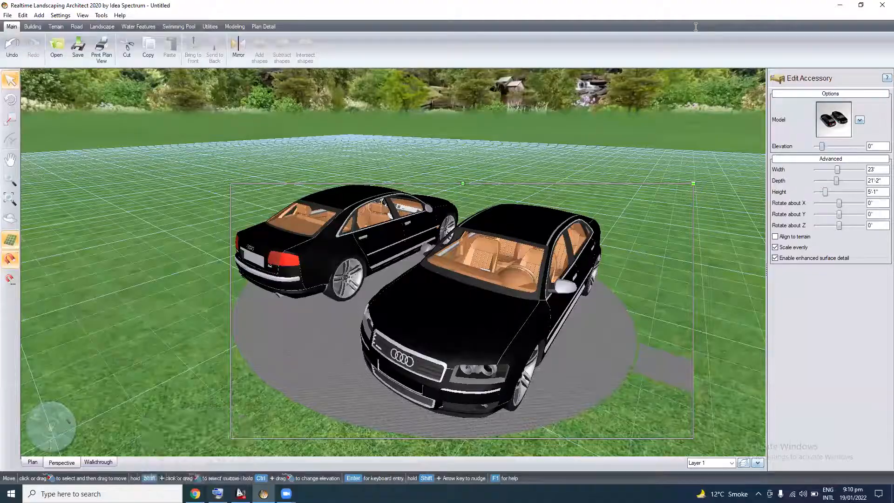
key("alt+Tab")
type("ware")
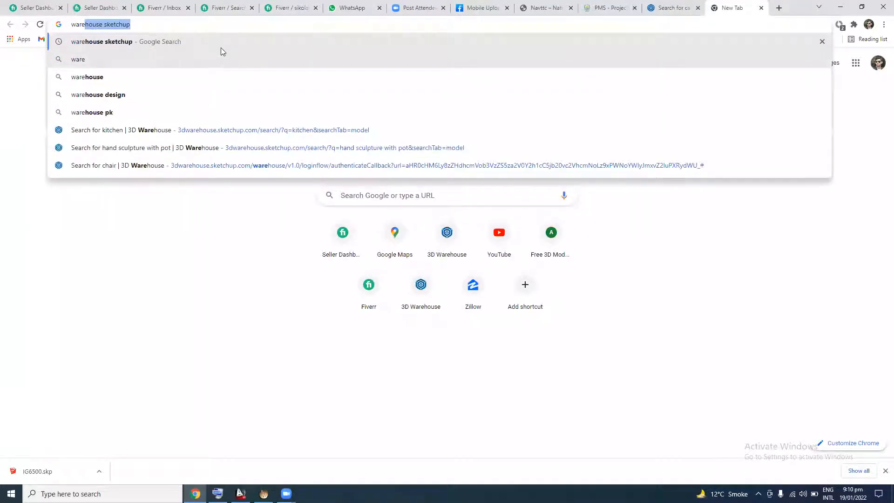
key("Return")
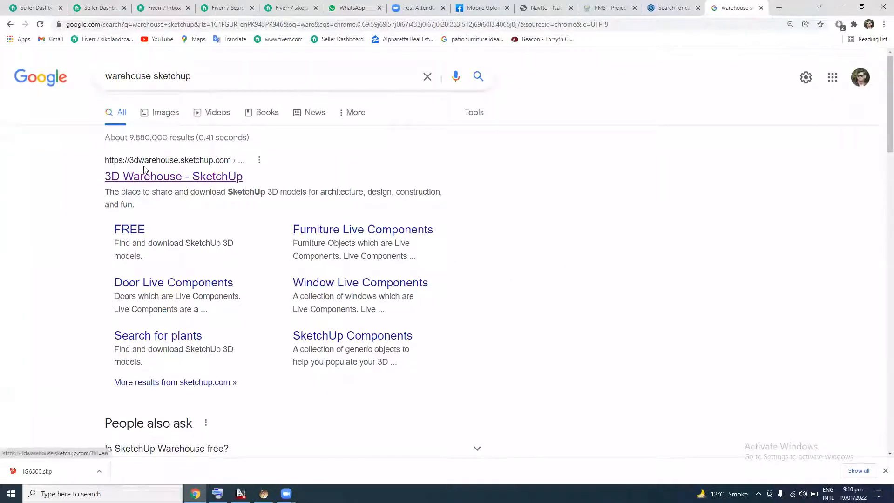
left_click(143, 170)
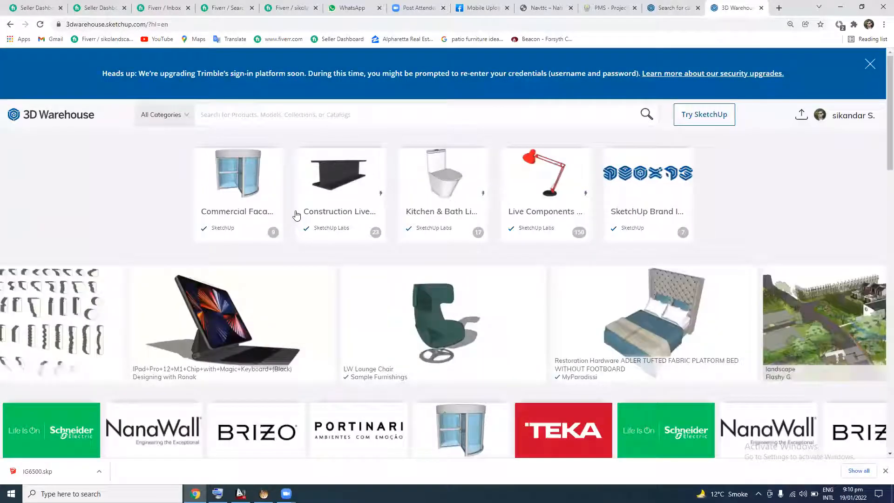
Limit 3D Warehouse to the Landscape category and search it for "palm"
scroll(301, 210, "down", 5)
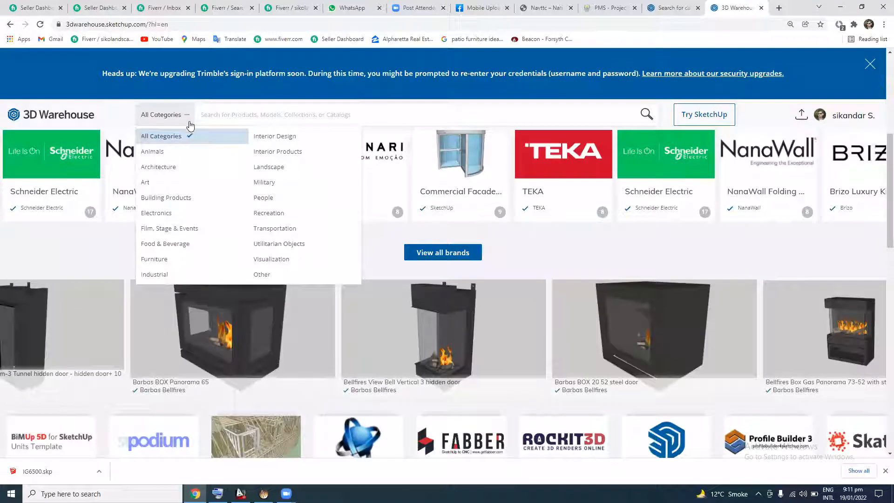
left_click(268, 168)
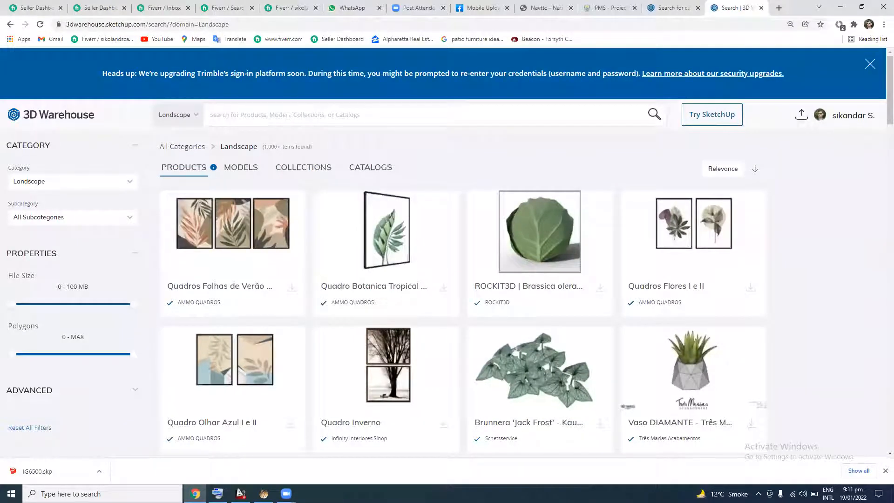
type("palm")
key("Return")
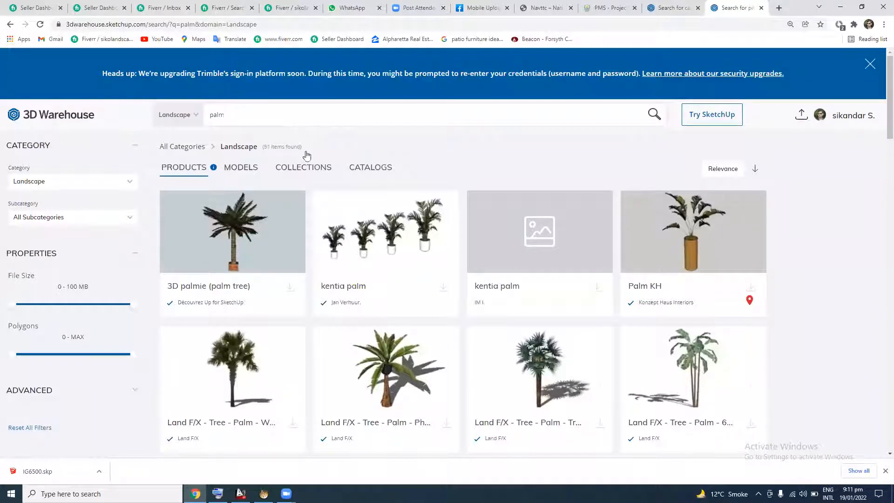
Find the ROCKIT3D Hyophorbe lagenicaulis palm in the search results and download it as a SketchUp model
scroll(306, 154, "down", 3)
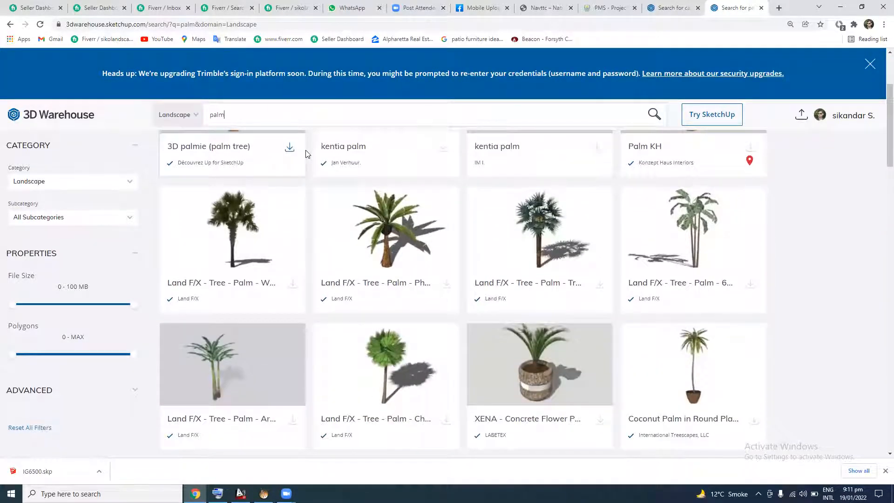
scroll(290, 210, "down", 4)
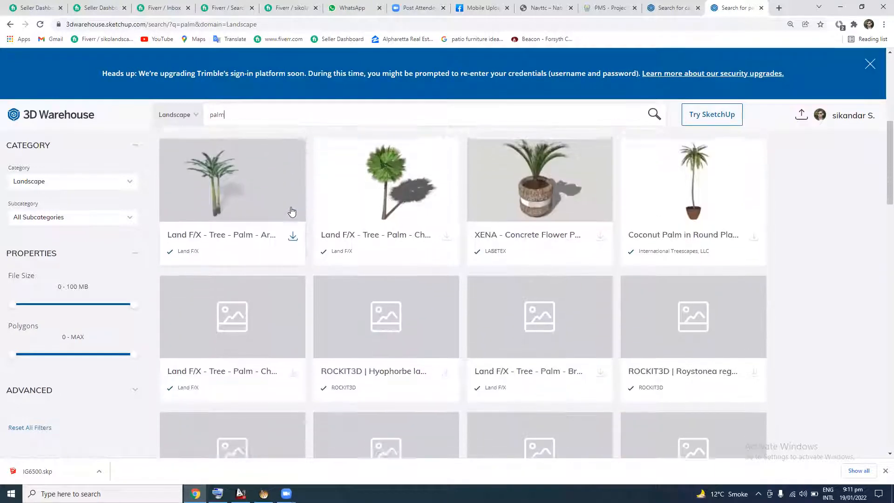
scroll(349, 230, "down", 2)
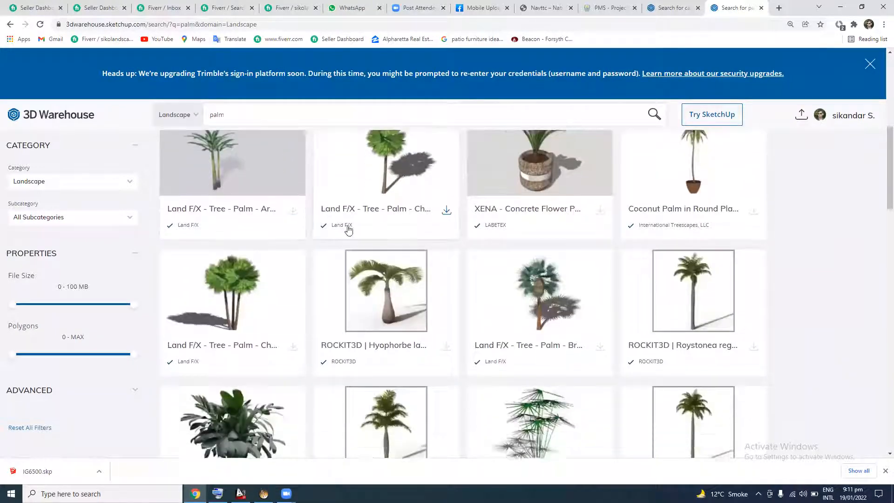
scroll(348, 230, "down", 2)
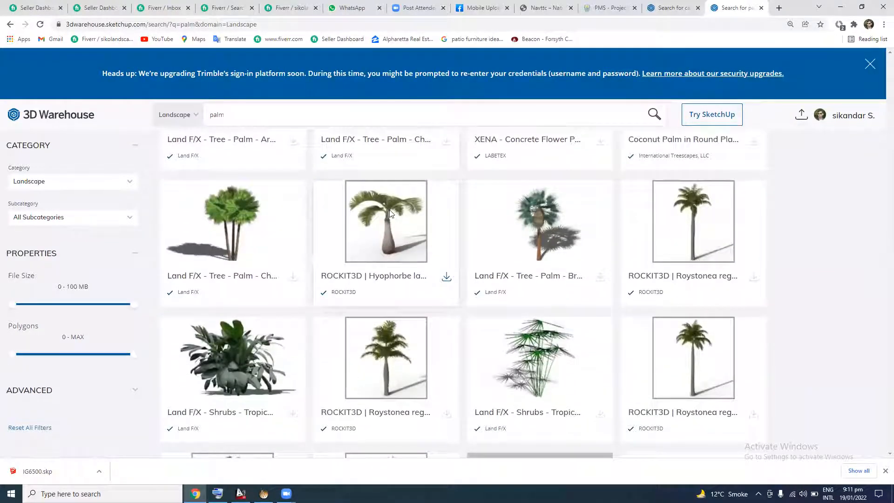
left_click(390, 215)
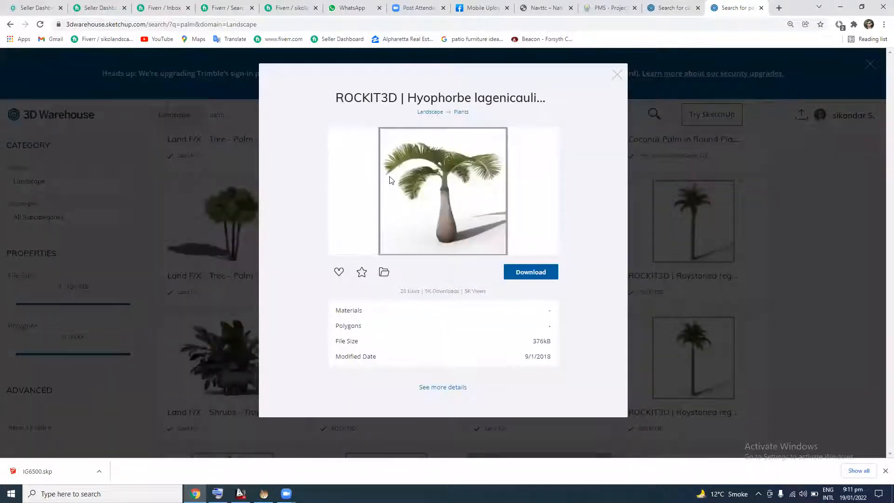
left_click(528, 273)
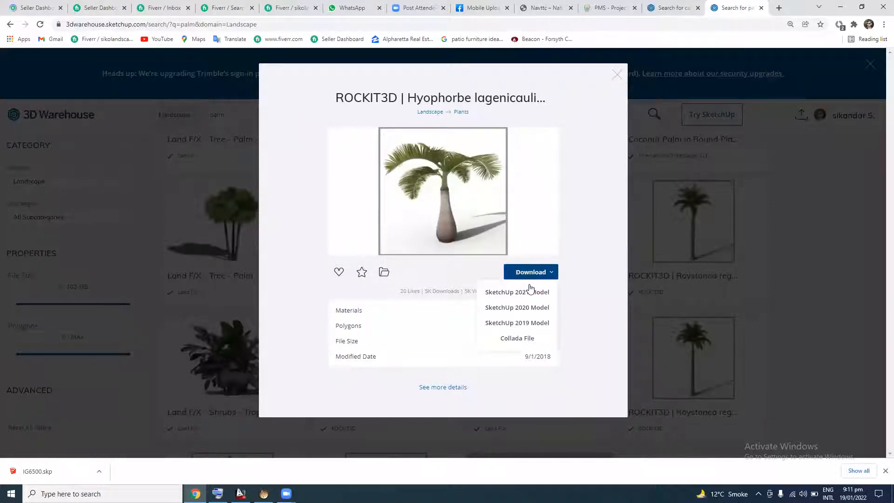
left_click(528, 314)
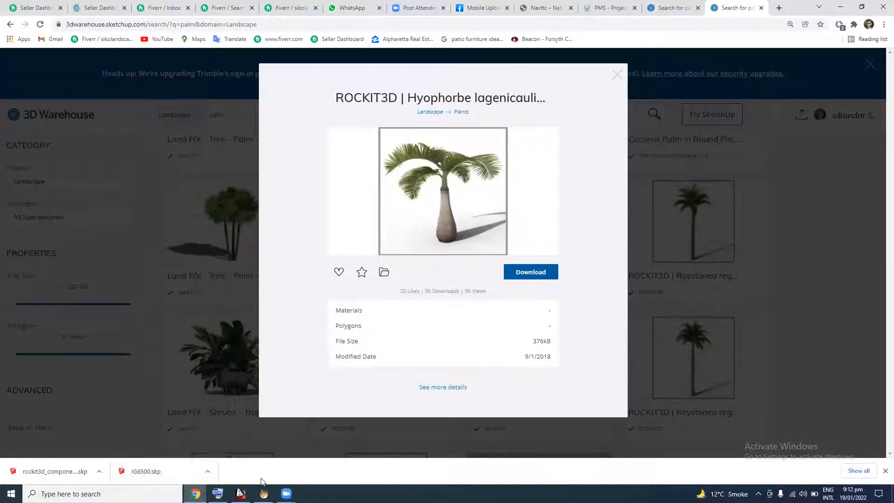
Switch to Realtime Landscaping Architect and start importing a custom 3D model with Plant as the object type
left_click(263, 494)
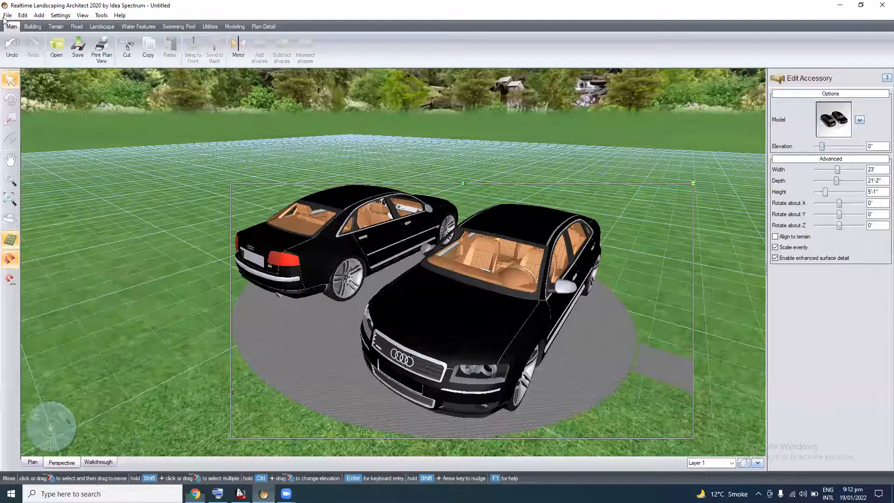
scroll(3, 21, "down", 4)
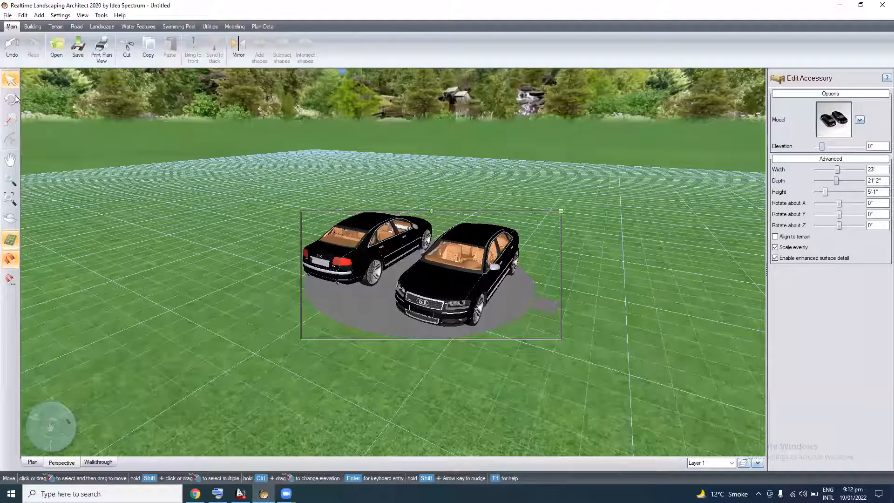
middle_click_drag(19, 109, 18, 109)
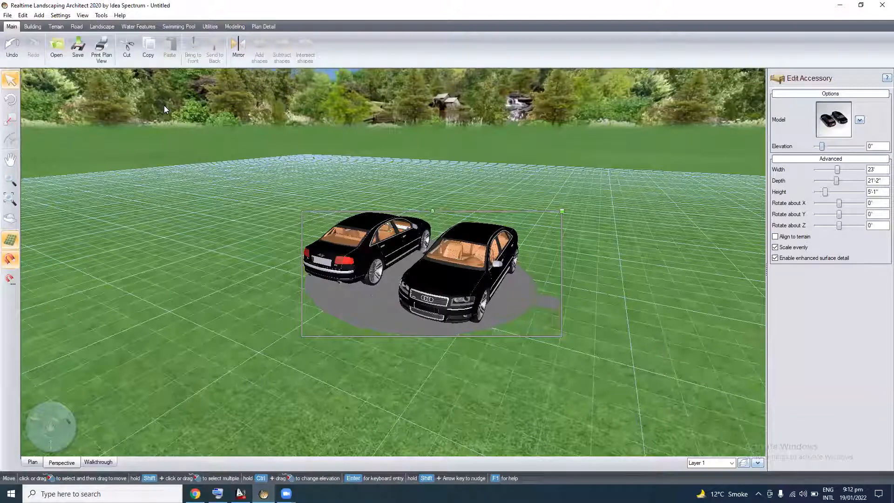
middle_click_drag(164, 106, 252, 172)
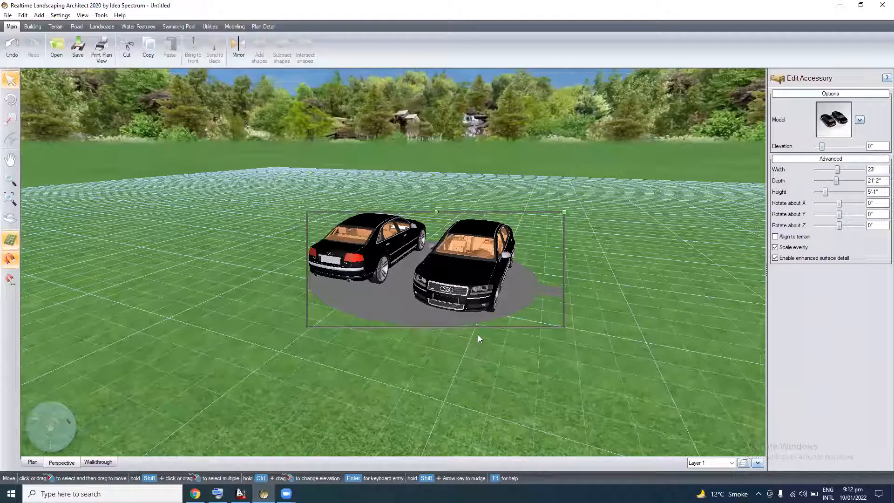
key("alt+f")
key("i")
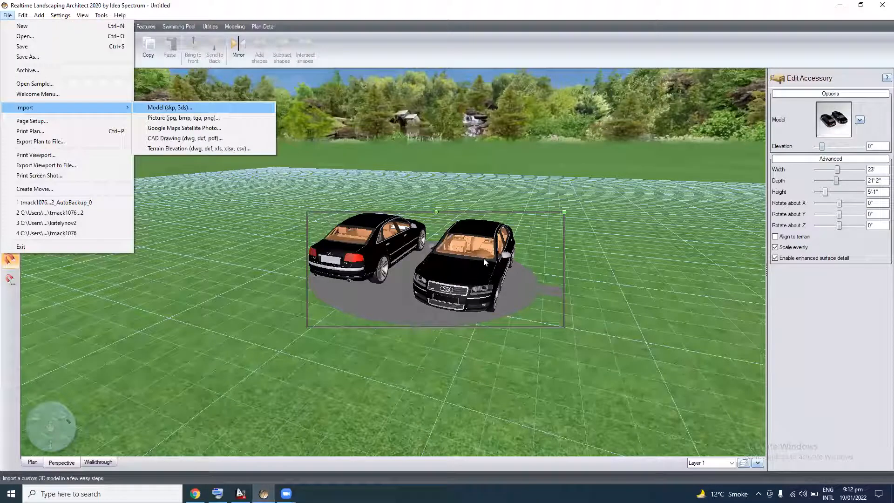
key("Return")
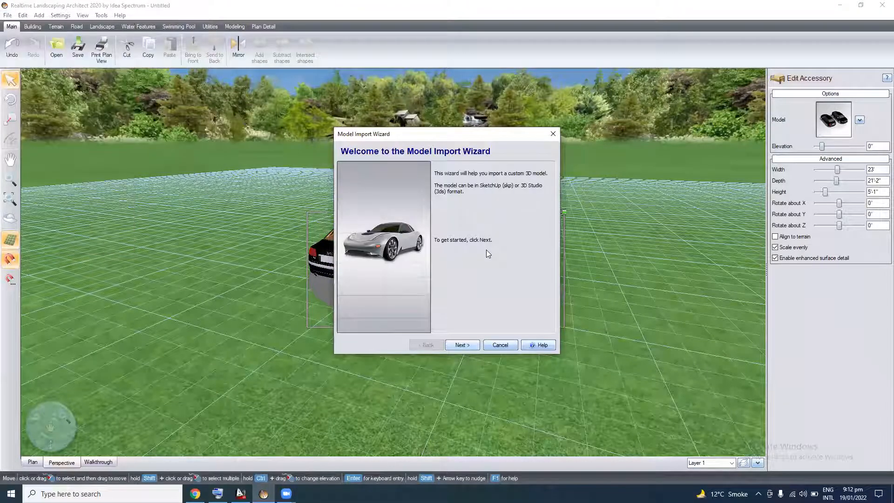
key("Return")
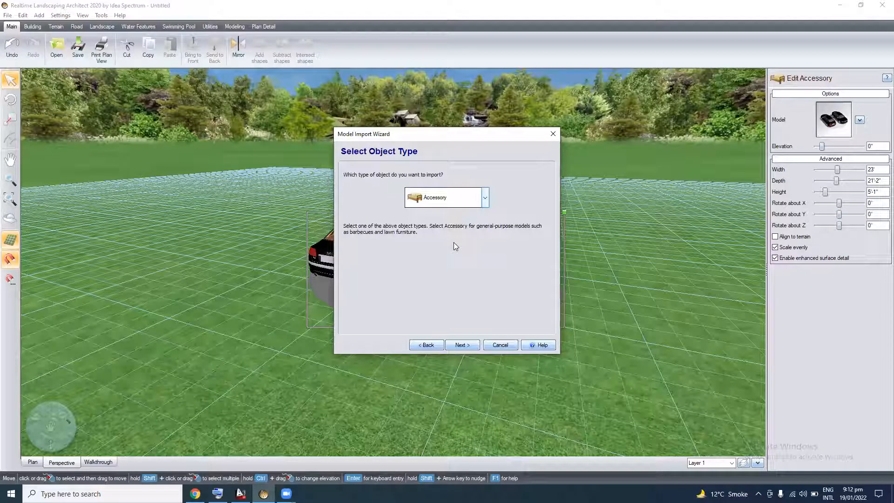
scroll(434, 300, "down", 2)
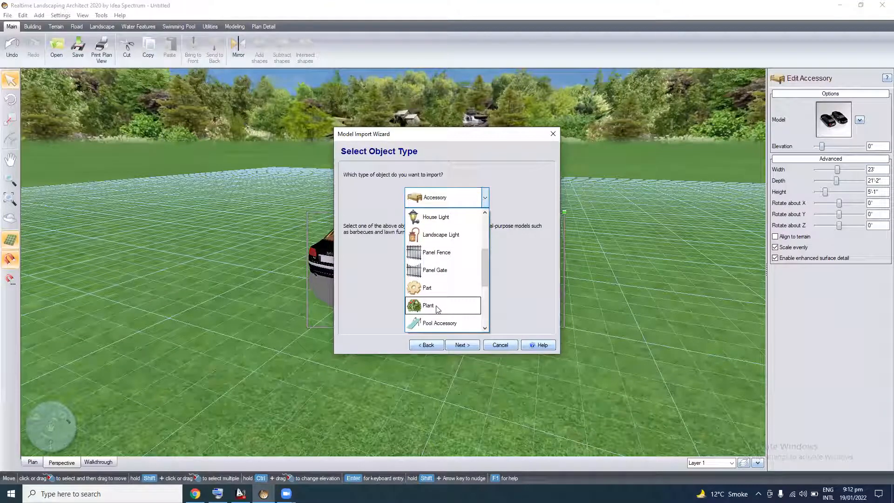
left_click(438, 307)
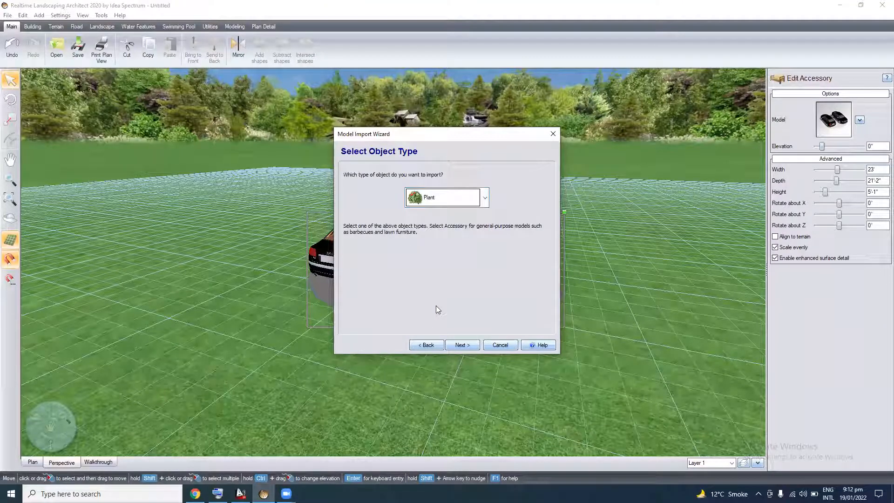
left_click(461, 346)
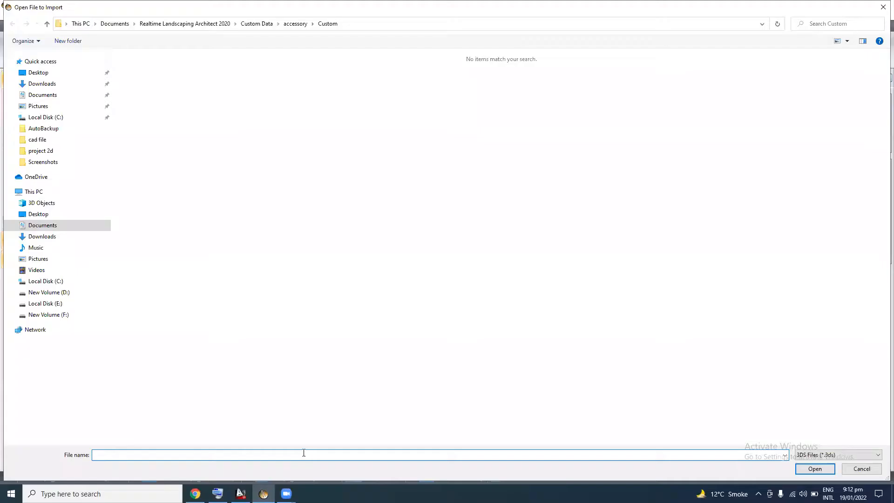
Try to open a model file by the name "botlle palm" in the accessory Custom folder
type("bottle palm")
key("Return")
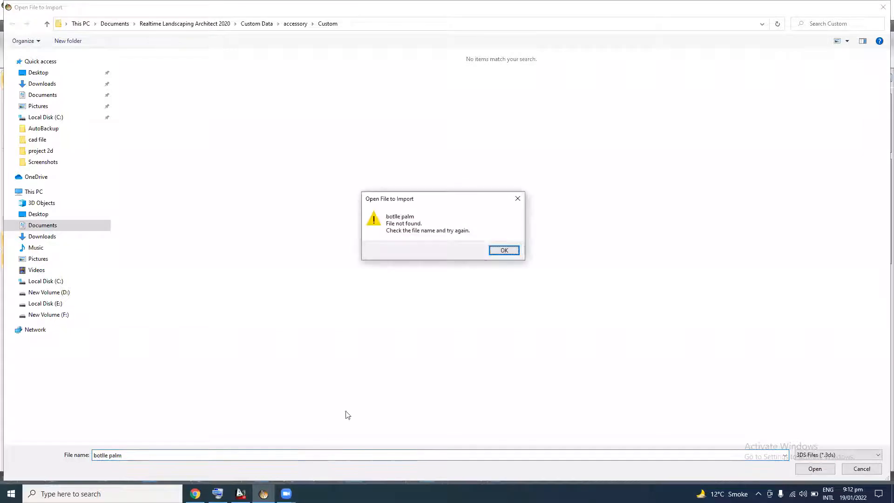
left_click(498, 250)
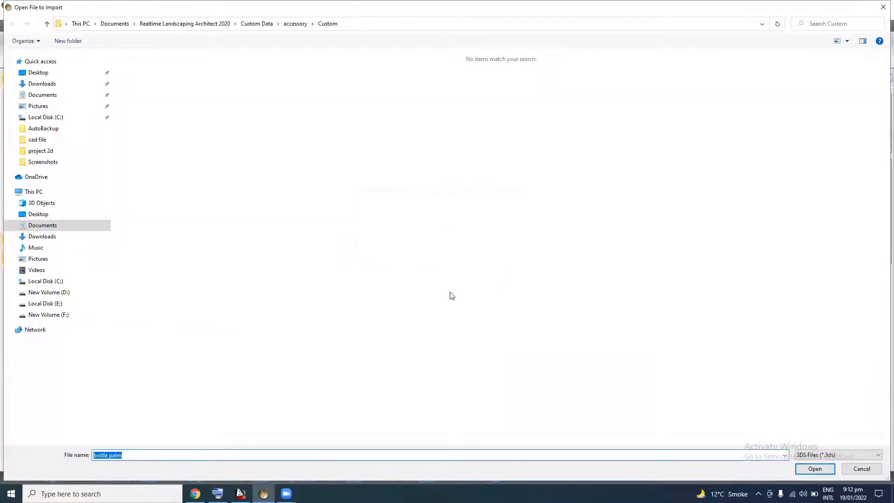
key("Return")
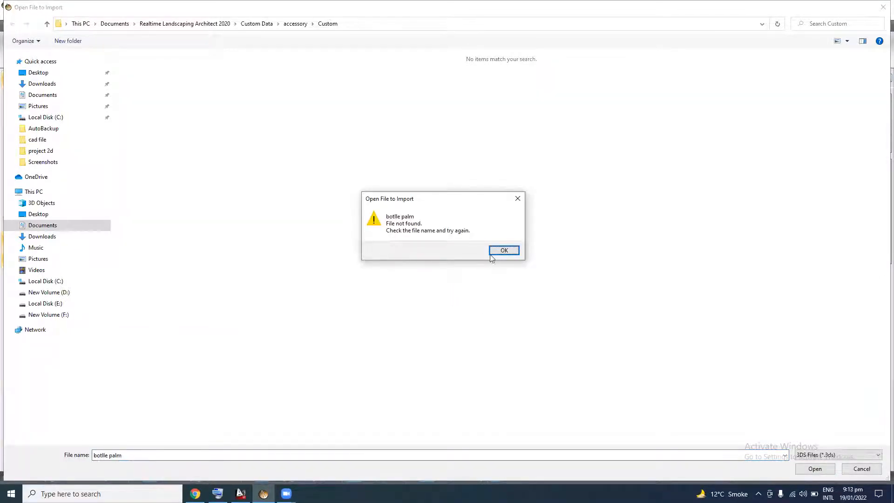
left_click(506, 251)
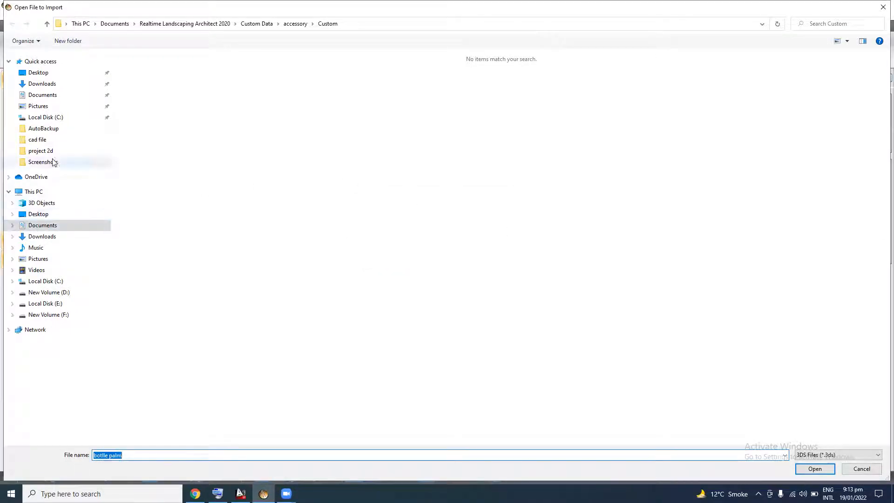
Show all file types in Downloads, load rockit3d_component_vegetation_hyophorbe_lagenicaulis_1.8m as the model, and accept the suggested destination file name
left_click(38, 86)
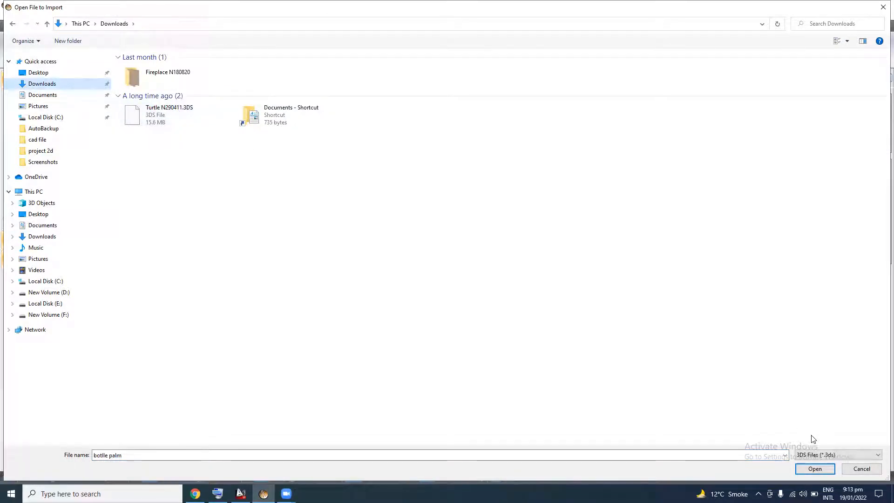
left_click(814, 454)
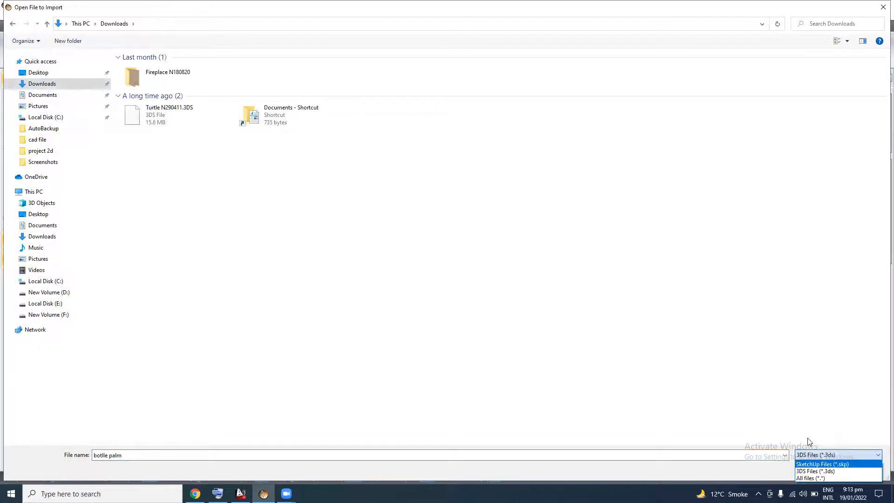
left_click(807, 479)
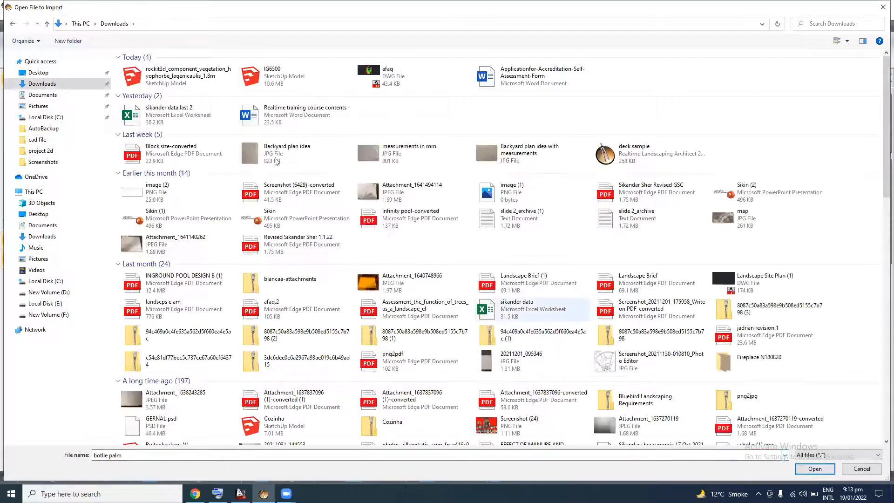
left_click(185, 70)
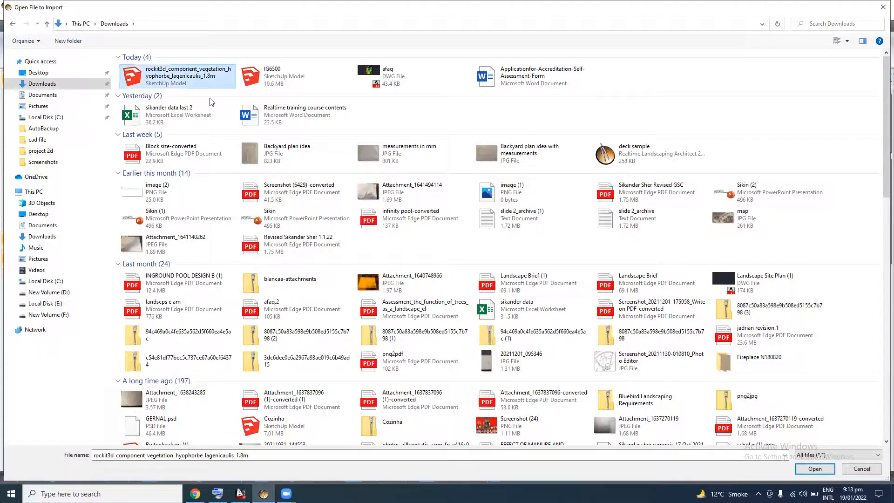
key("Return")
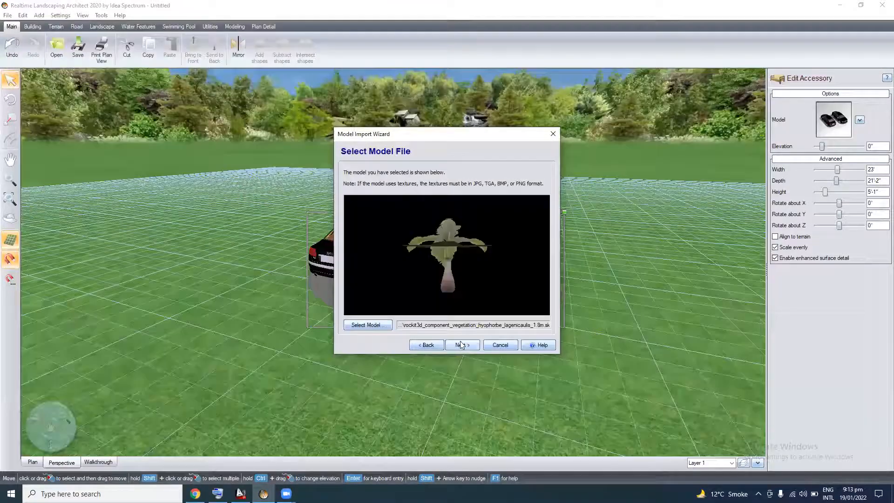
left_click(461, 345)
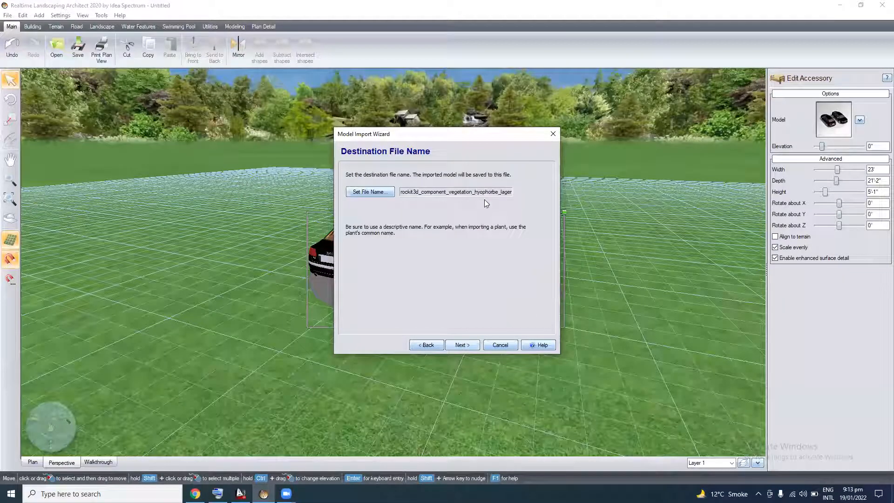
key("Return")
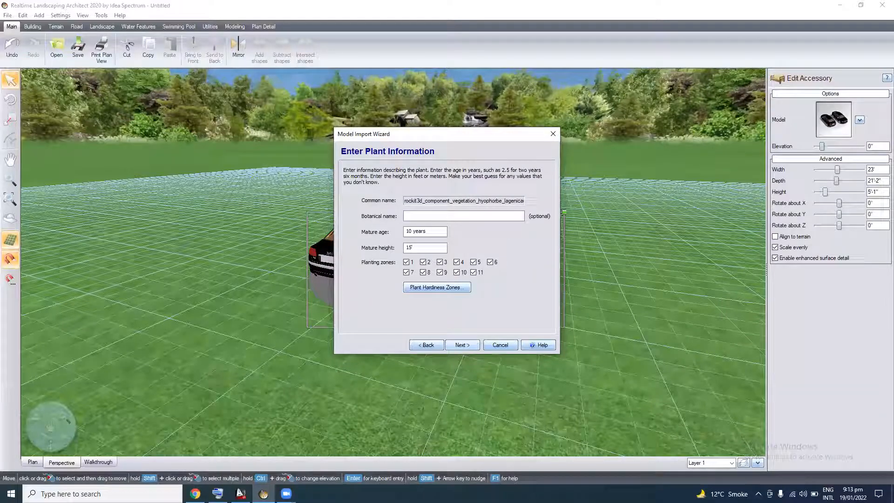
Enter the botanical name "royalesta", a mature age of 30 years and a mature height of 30', and finish the plant import
left_click(407, 216)
type("r")
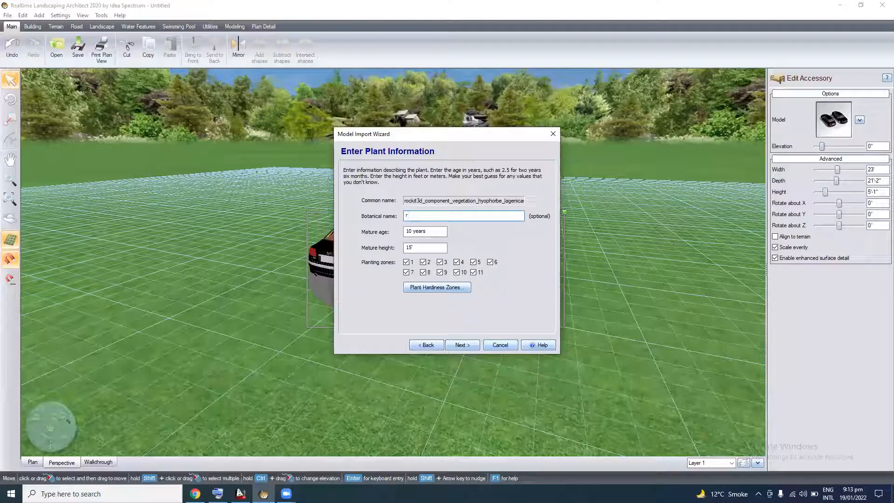
type("oyalesta")
left_click(415, 247)
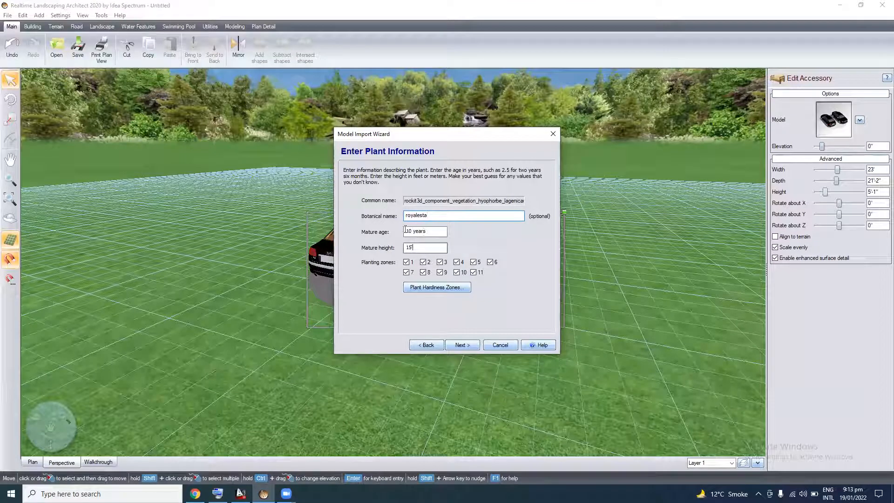
left_click(405, 231)
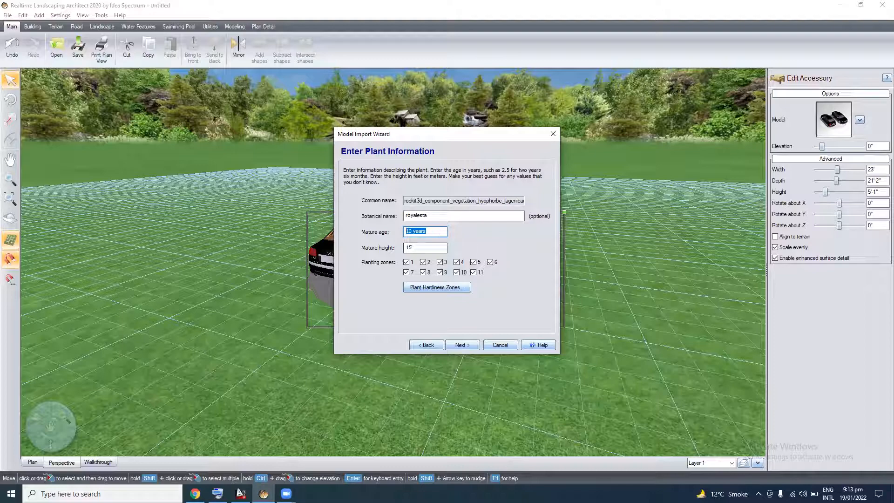
type("30 years")
left_click(407, 248)
type("3")
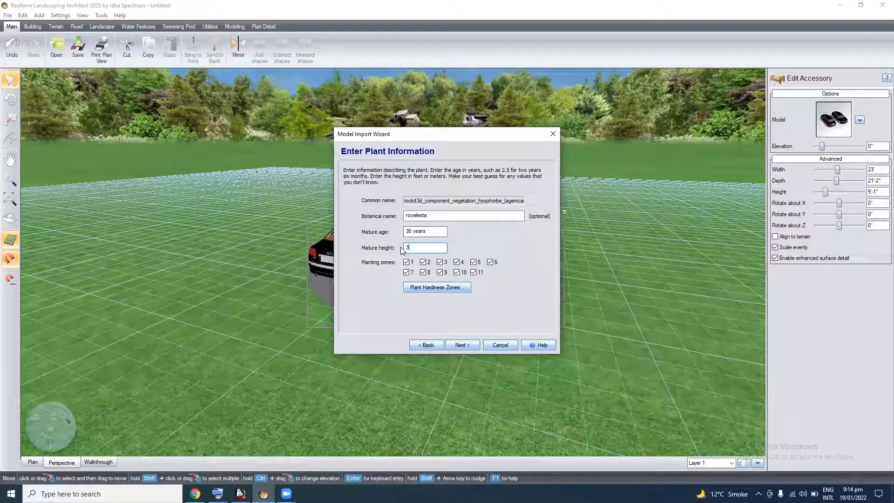
type("0")
left_click(458, 346)
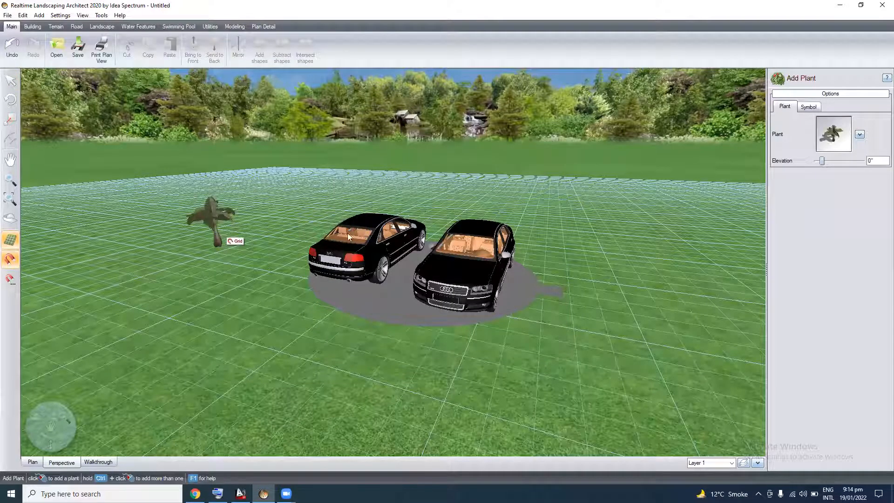
Place the imported palm on the lawn beside the cars and inspect it up close in the perspective view
middle_click_drag(348, 231, 377, 224)
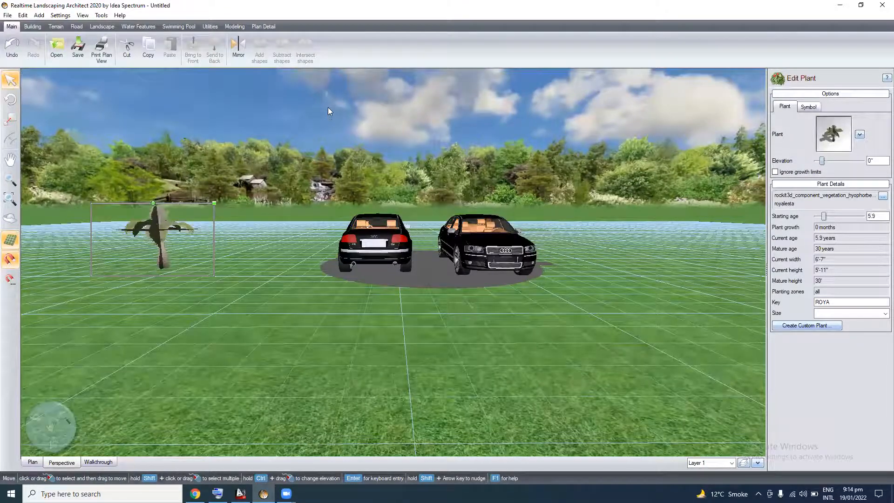
right_click_drag(328, 107, 329, 113)
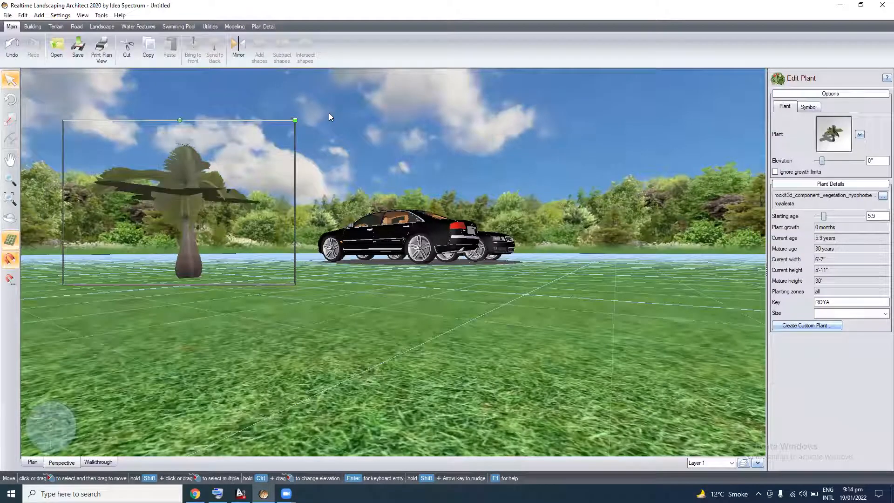
Switch to 3D Warehouse in Chrome, clear the palm search term and change the model category to Furniture
right_click_drag(290, 272, 290, 274)
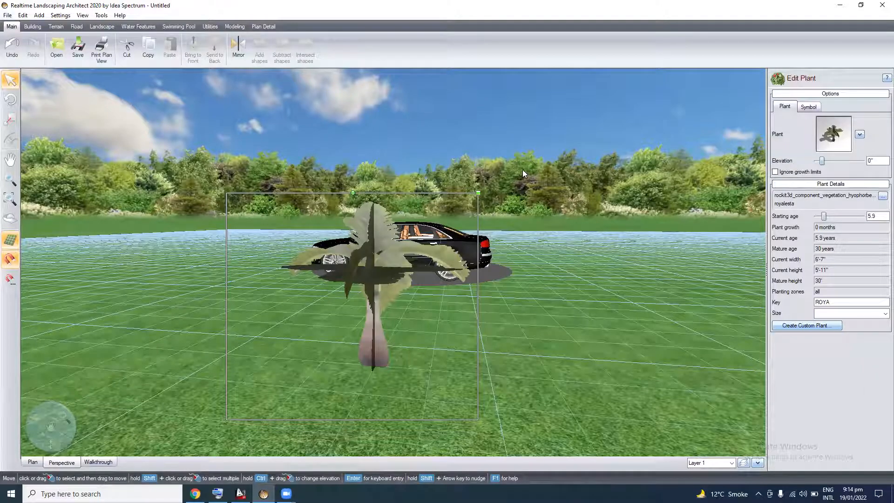
key("alt+Tab")
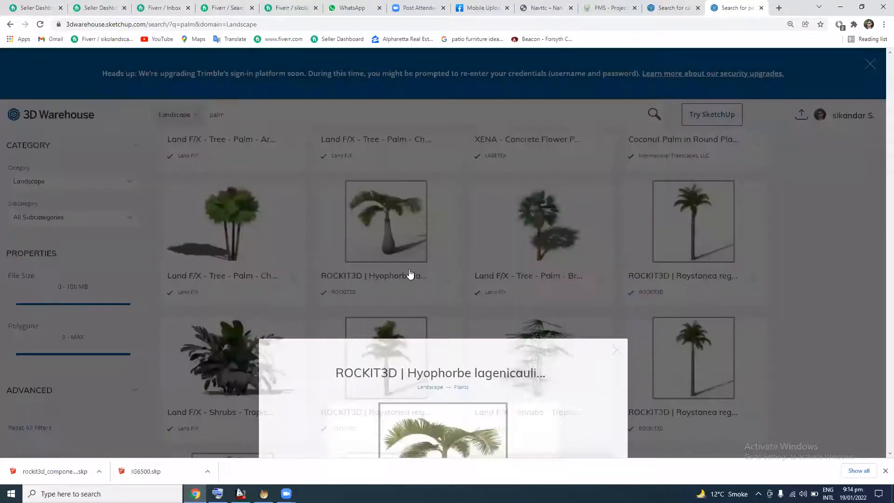
scroll(410, 274, "down", 5)
scroll(373, 163, "up", 3)
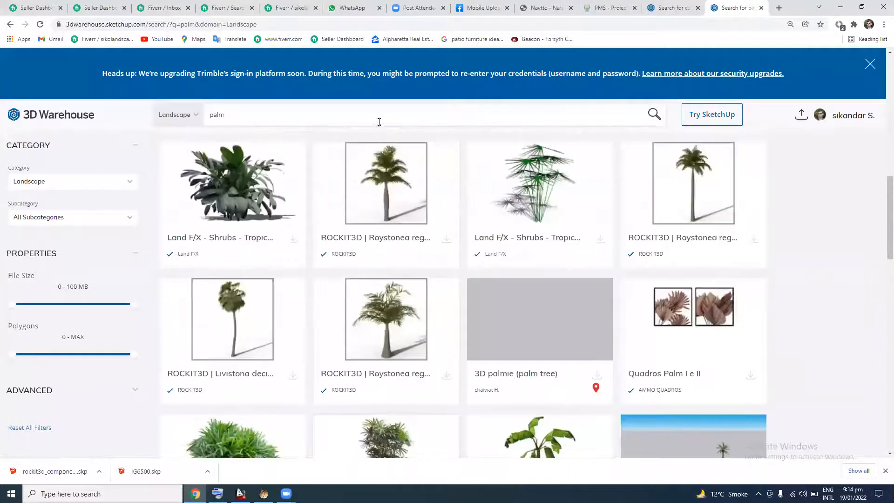
scroll(380, 120, "up", 2)
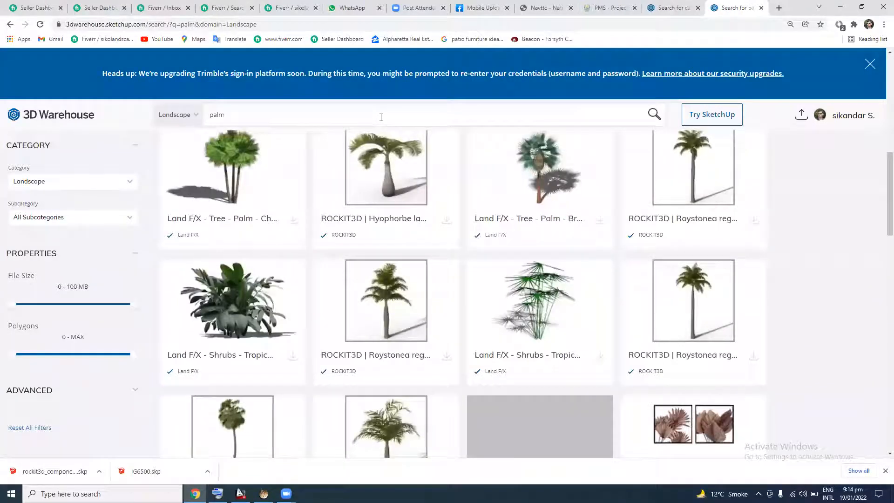
scroll(381, 117, "up", 4)
left_click(381, 118)
left_click(4, 306)
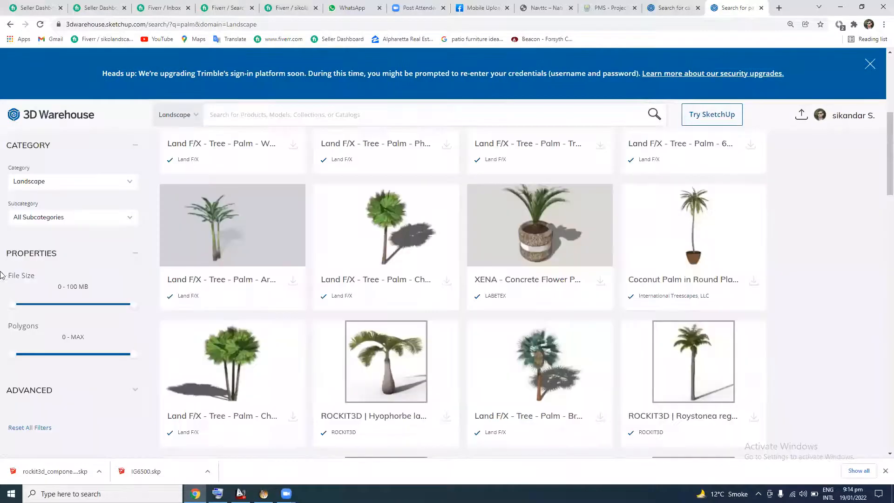
left_click(133, 183)
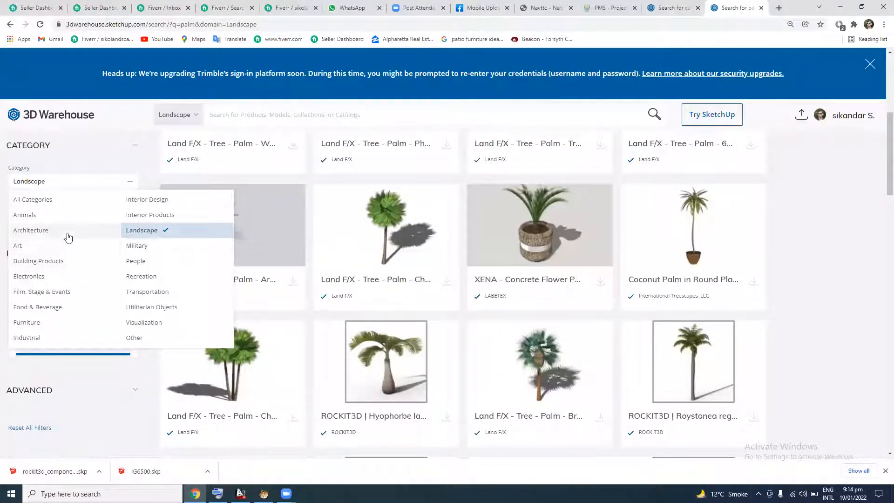
left_click(62, 322)
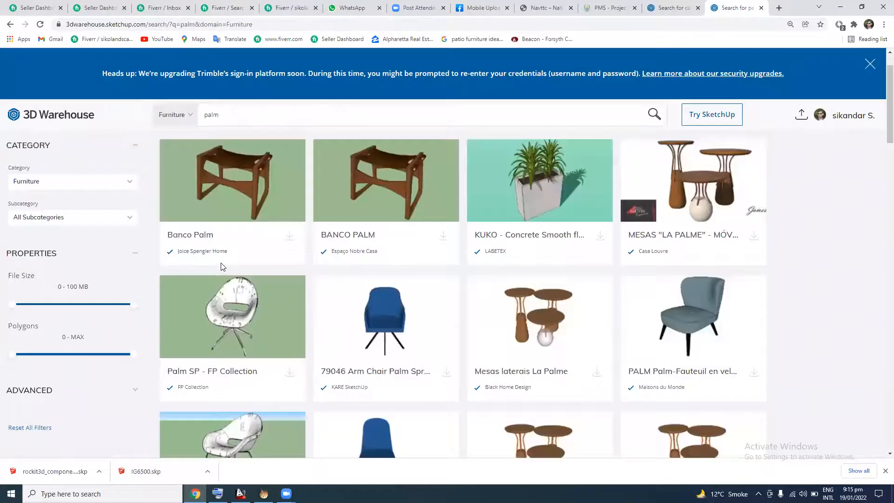
Replace the search term with "sofa" and search the Furniture category for it
scroll(419, 289, "down", 1)
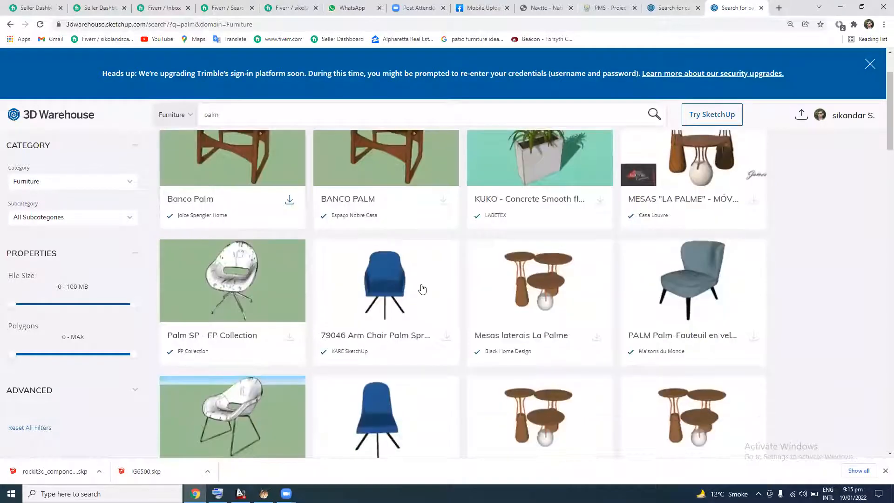
scroll(423, 289, "down", 1)
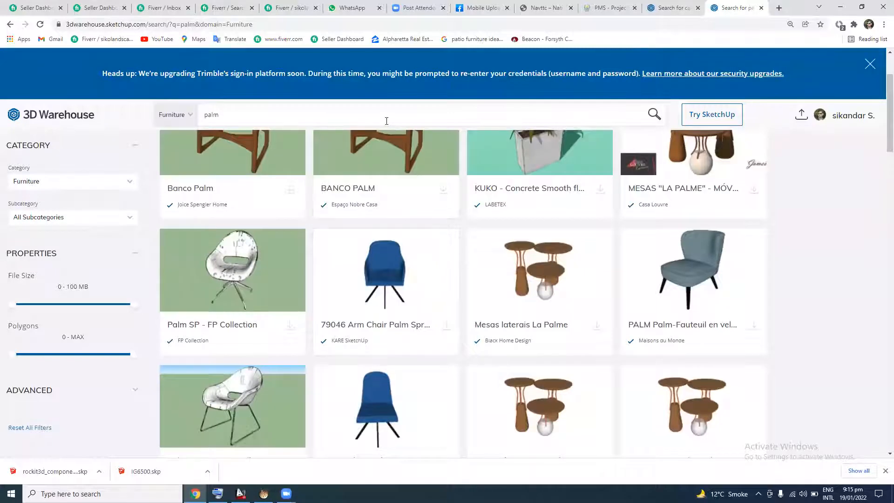
key("BackSpace")
key("BackSpace")
key("BackSpace")
key("BackSpace")
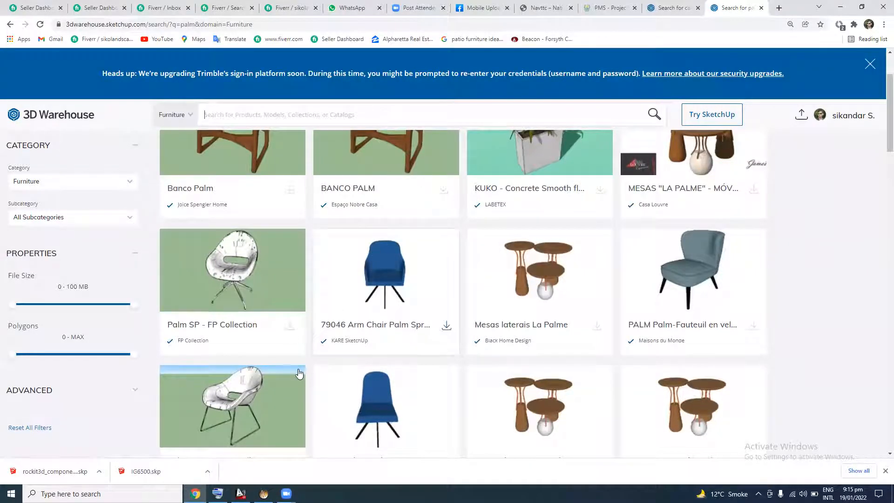
scroll(365, 271, "down", 4)
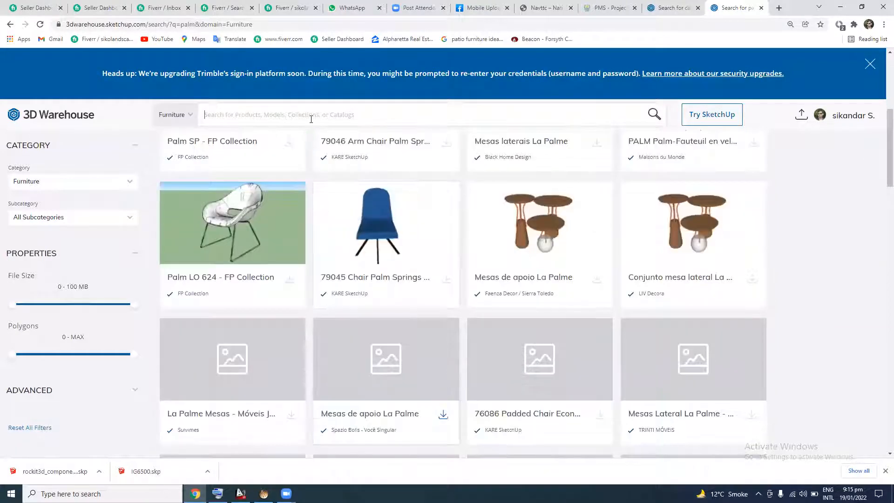
type("sofa")
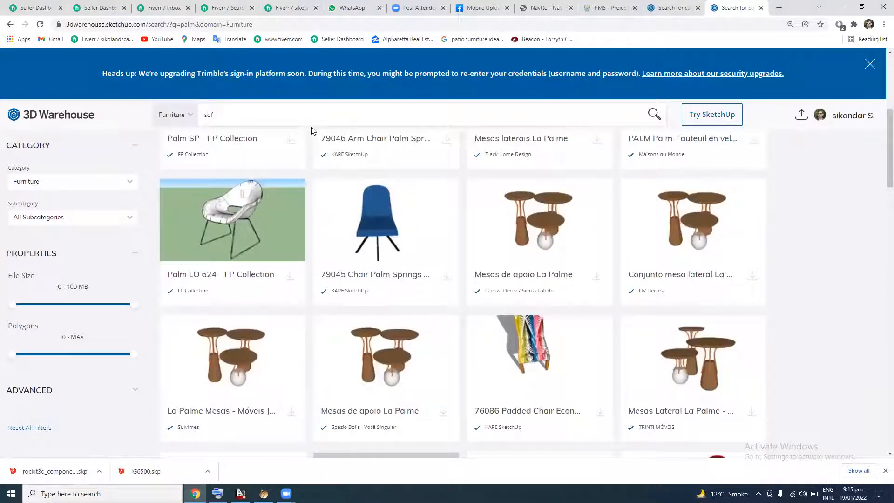
key("Return")
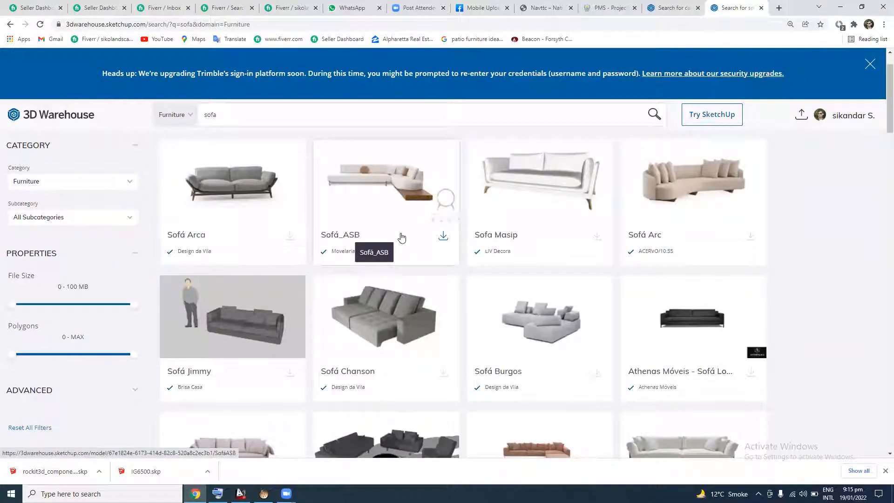
Download the Sofá Arca product as a SketchUp 2020 model
left_click(443, 239)
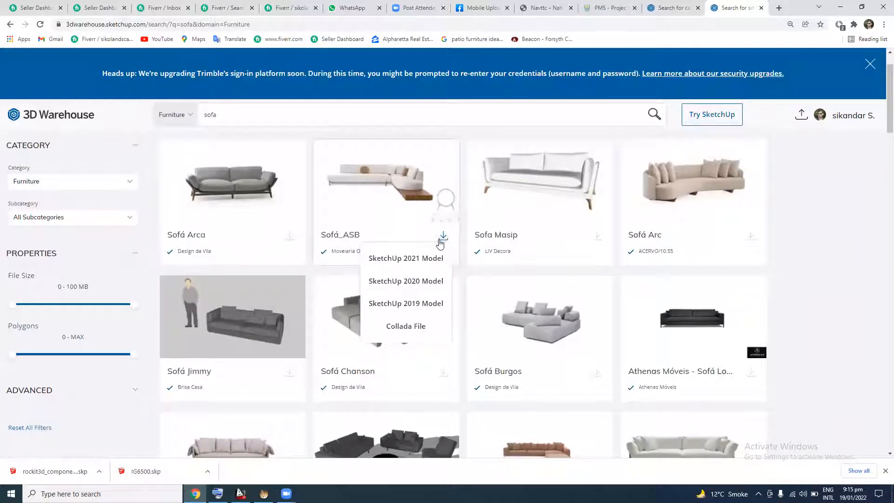
scroll(438, 316, "down", 1)
scroll(338, 279, "up", 2)
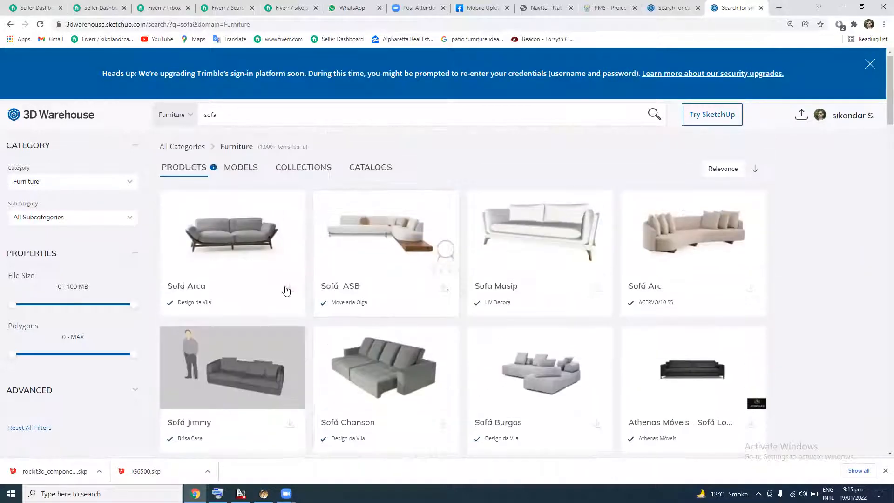
left_click(289, 287)
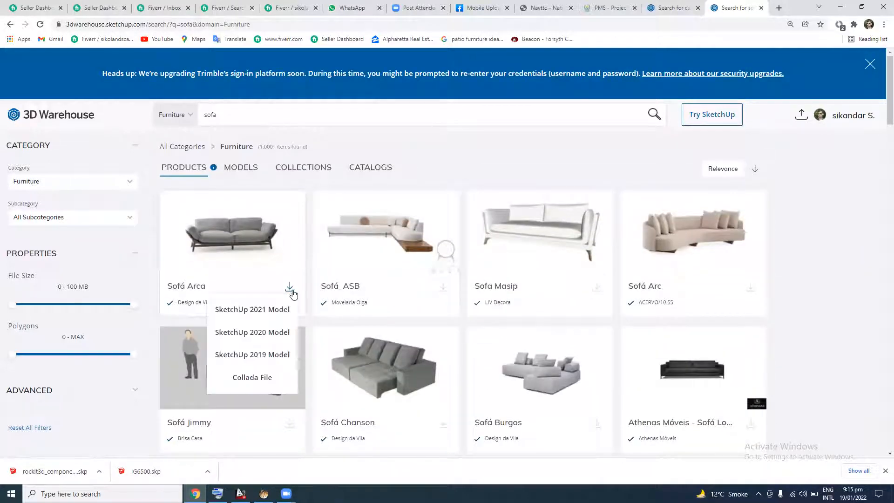
left_click(285, 332)
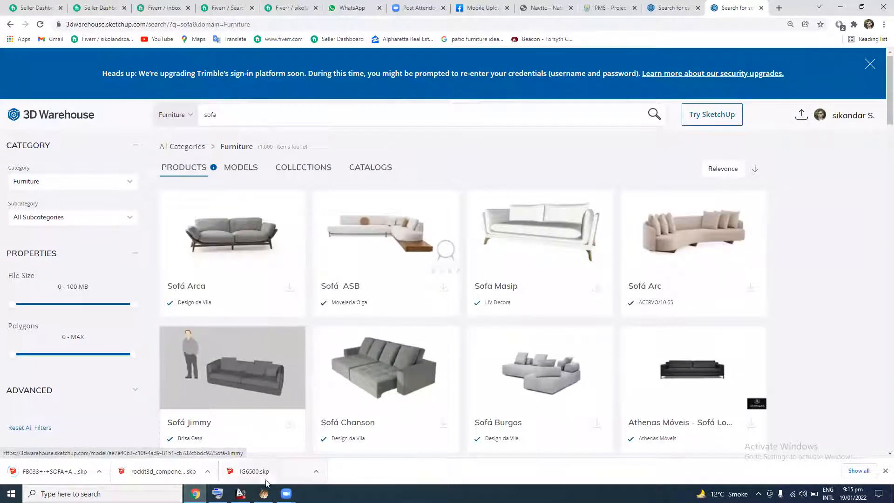
Switch to Realtime Landscaping Architect and start a 3D model import with Accessory as the object type
key("alt+Tab")
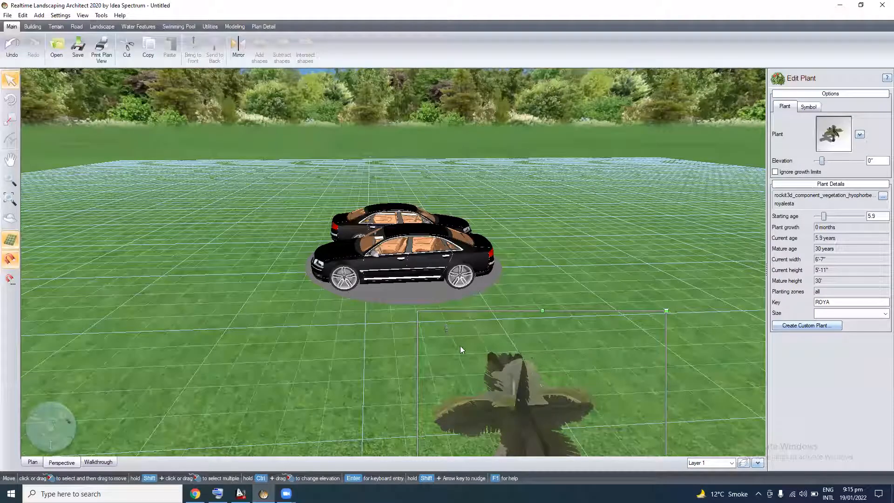
key("alt+f")
key("i")
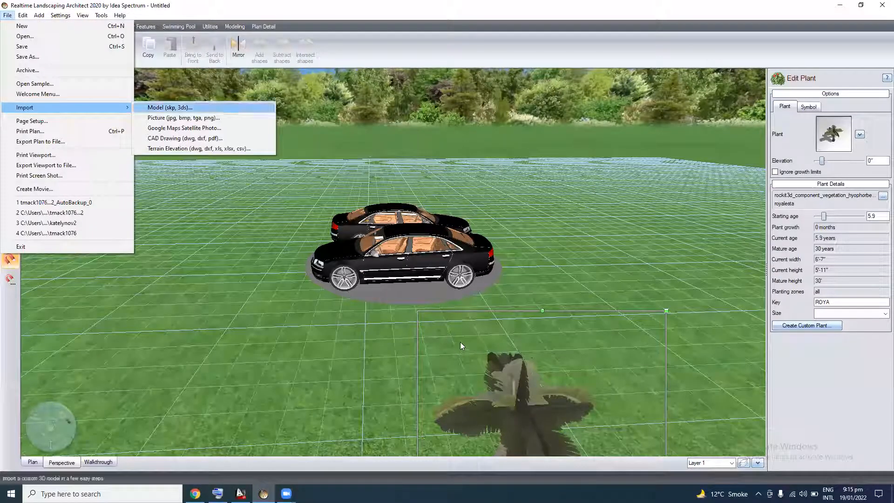
key("Return")
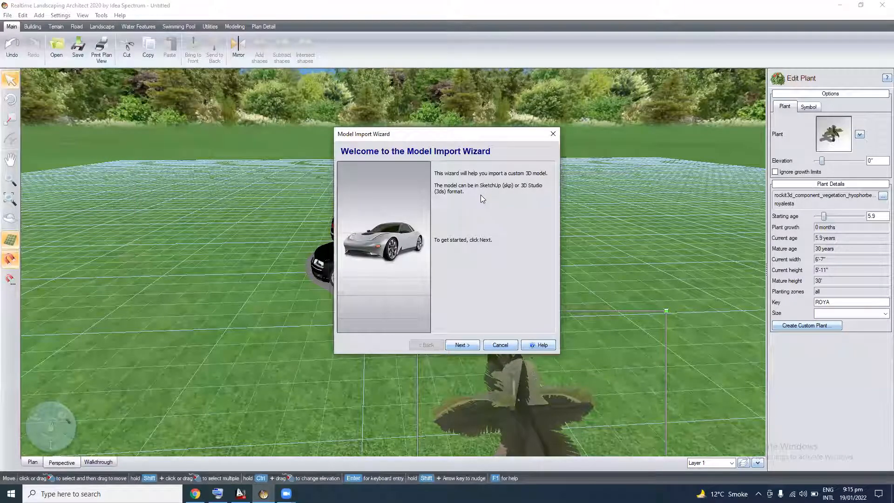
key("Return")
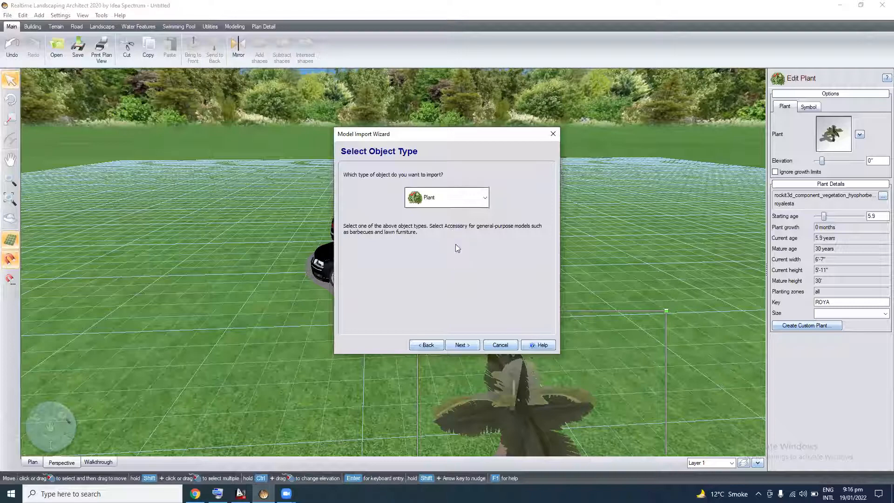
key("Down")
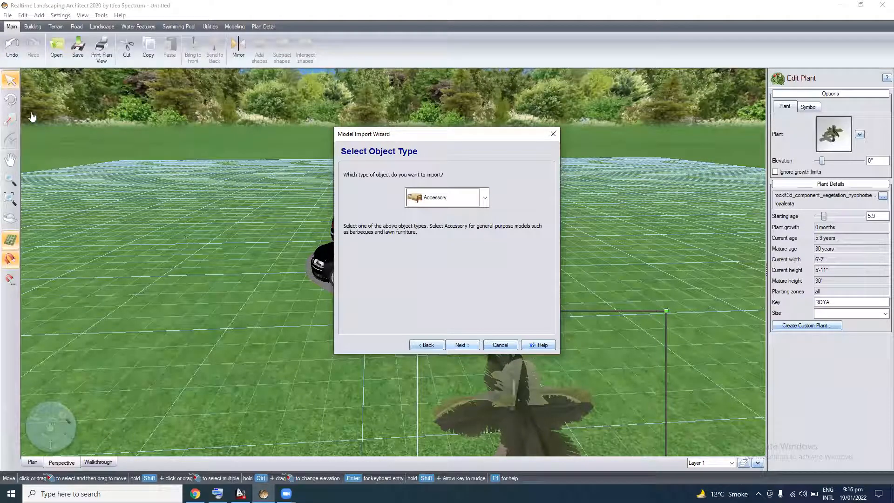
key("Return")
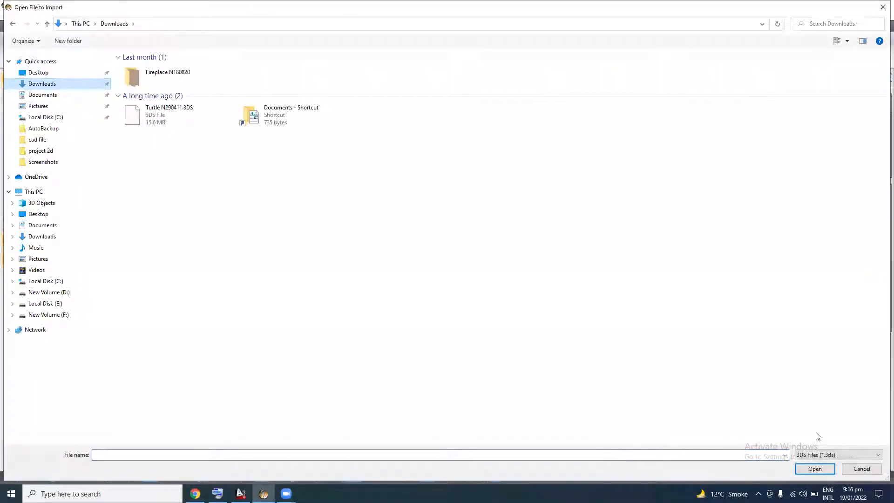
Show all file types in Downloads, load the FB033 SOFA ARCA model, accept the suggested destination file name and finish the accessory import
left_click(816, 455)
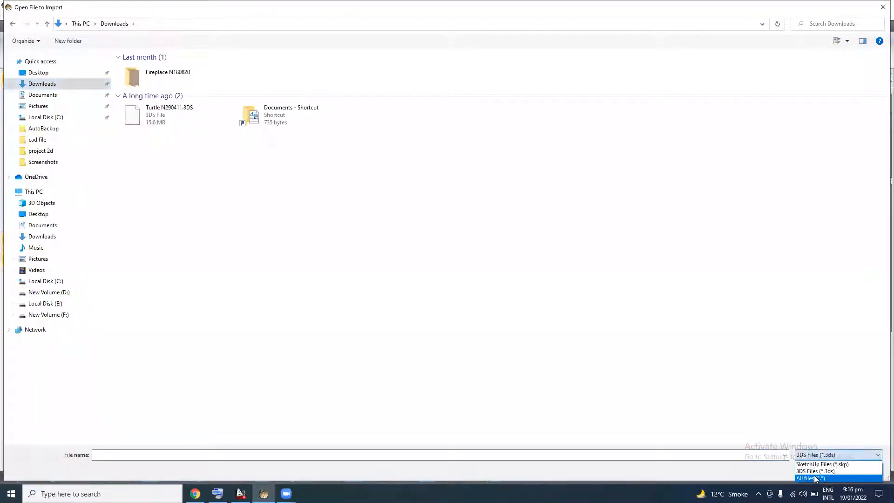
left_click(815, 479)
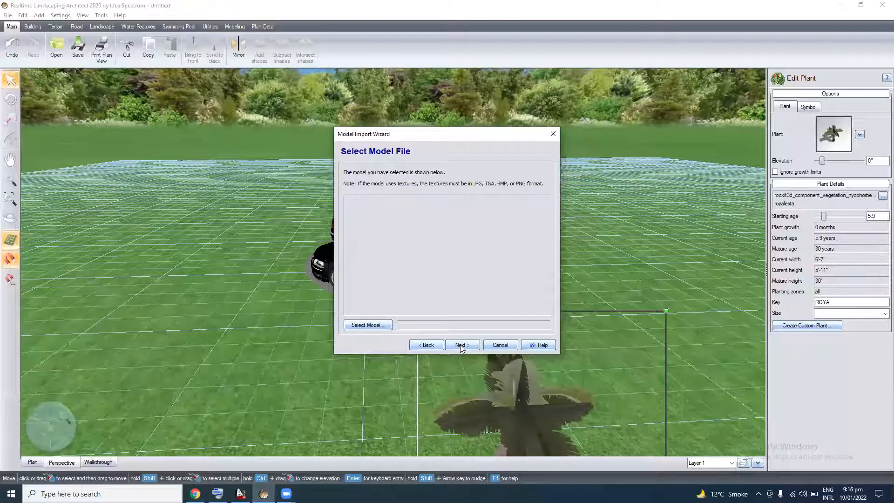
left_click(461, 345)
left_click(460, 344)
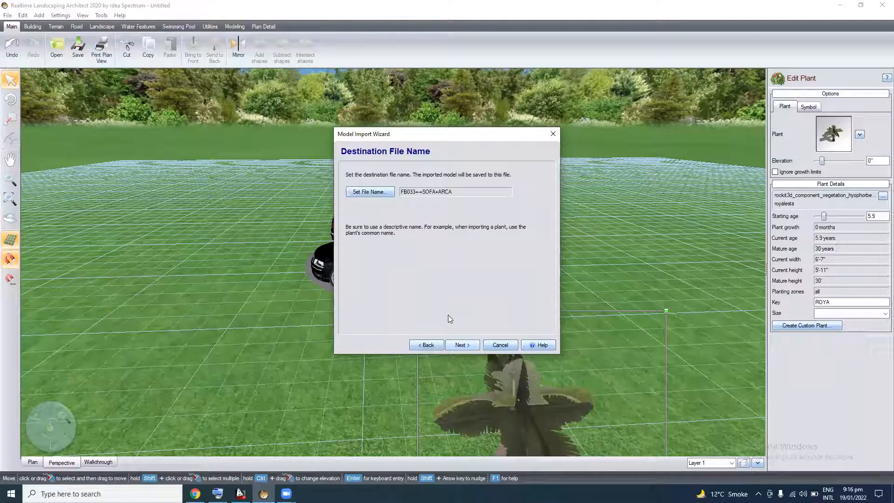
key("Return")
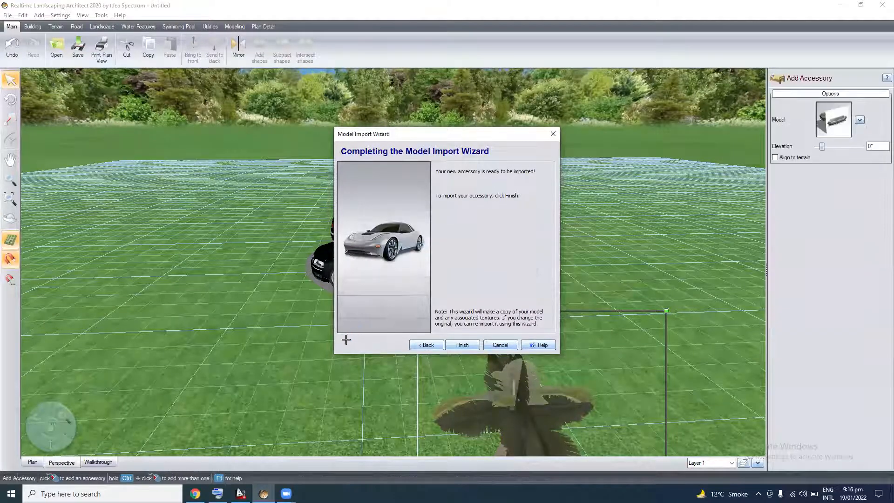
key("Return")
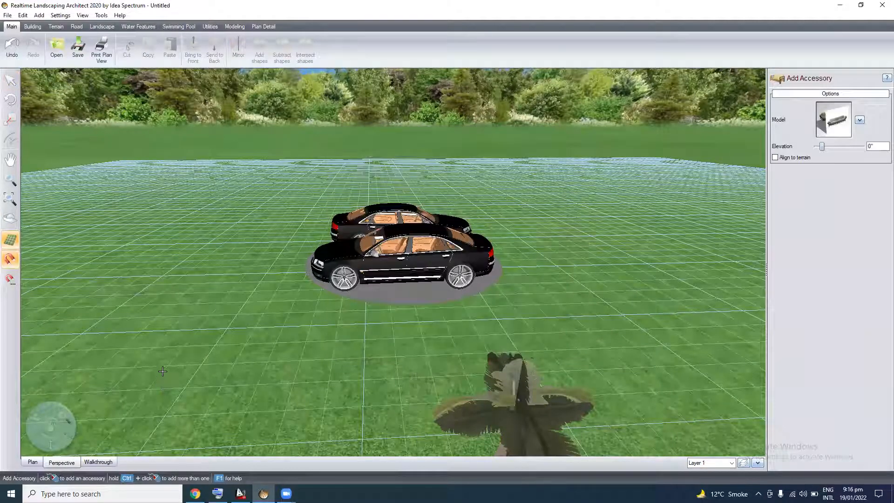
Place the imported sofa on the lawn near the cars and lower its elevation to -3'-9"
middle_click_drag(162, 371, 214, 354)
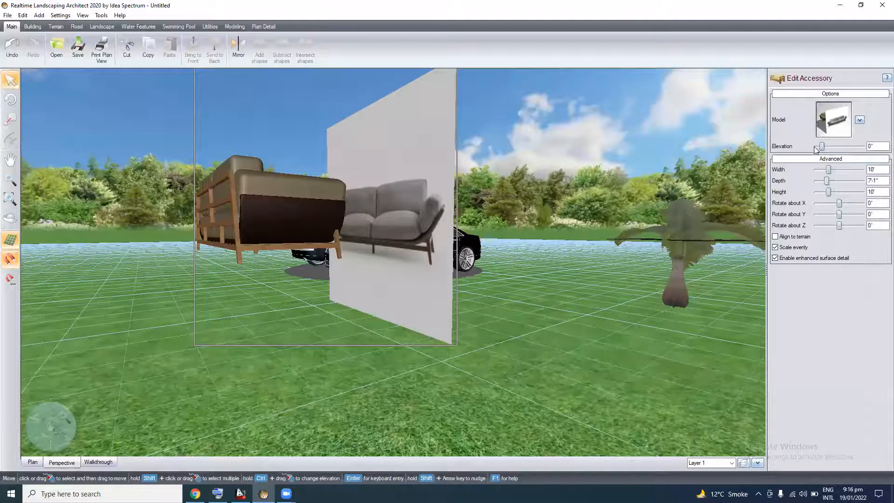
left_click(815, 148)
middle_click_drag(382, 287, 297, 359)
scroll(384, 286, "down", 3)
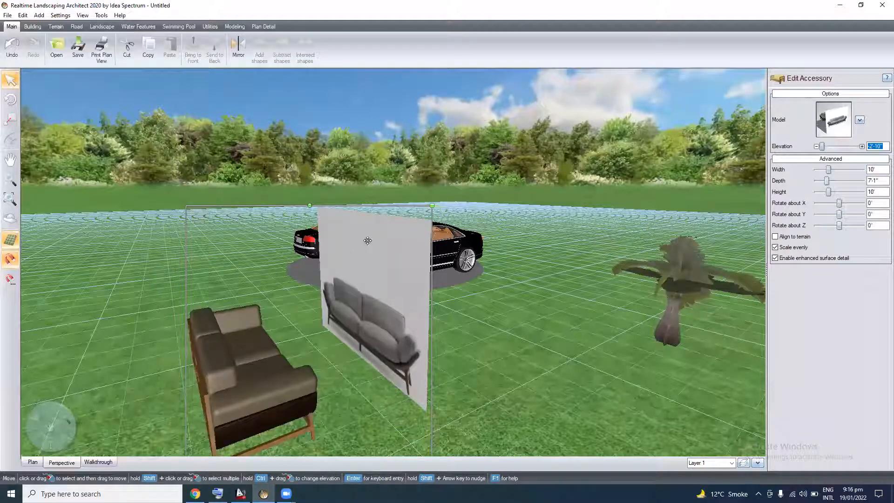
scroll(368, 244, "down", 1)
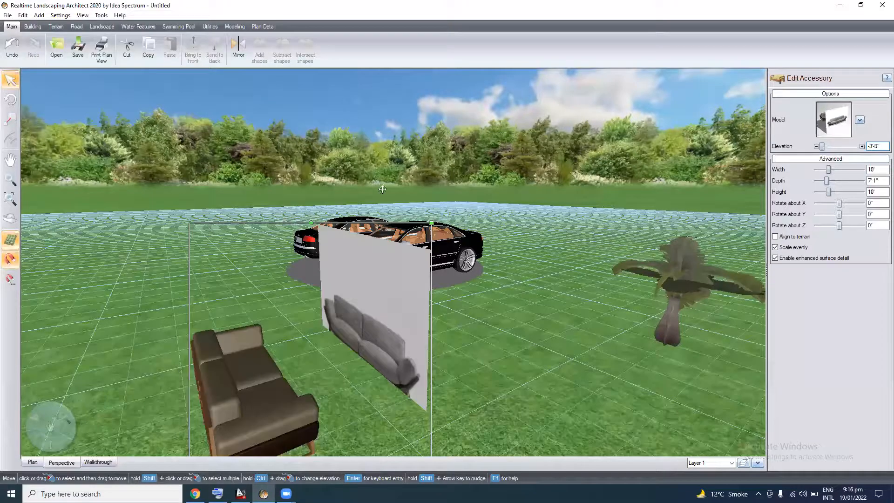
Examine the placed sofa and its attached picture panel from several sides in the perspective view
middle_click_drag(383, 189, 443, 166)
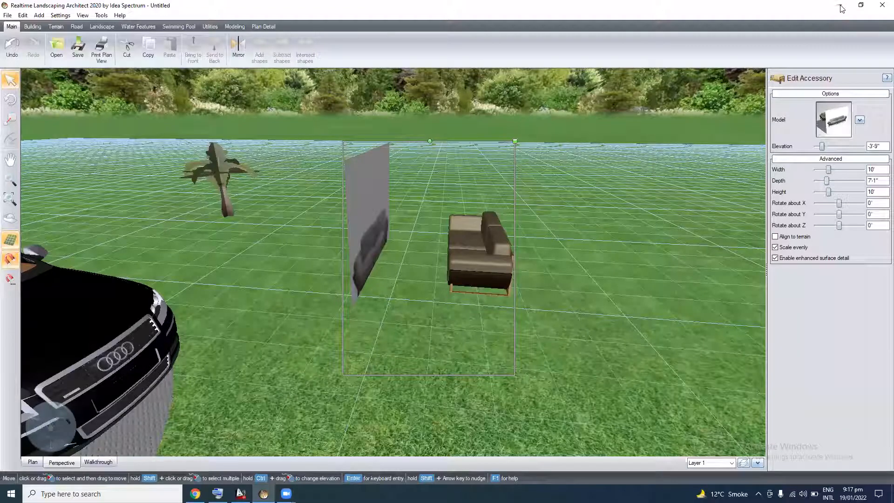
middle_click_drag(546, 156, 560, 176)
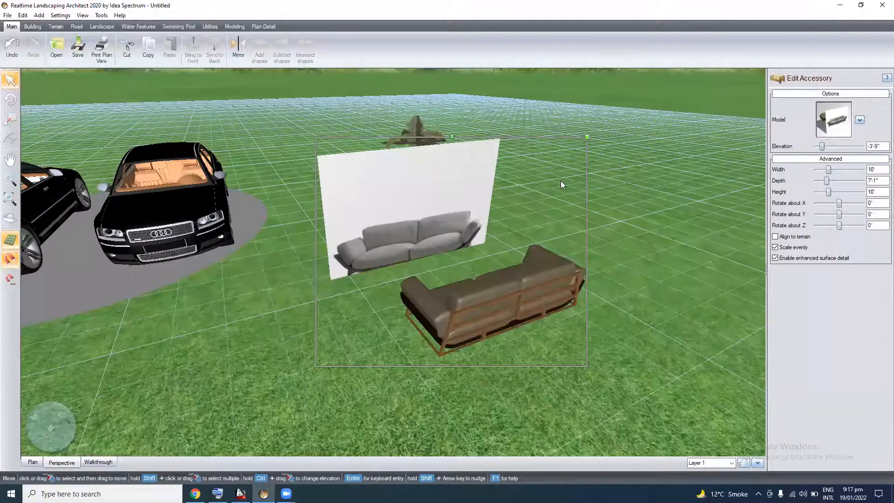
key("super+d")
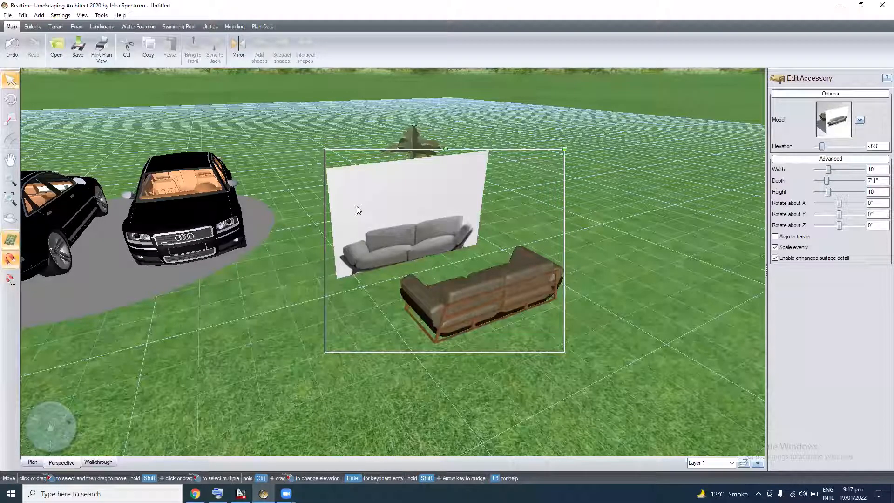
middle_click_drag(357, 205, 364, 229)
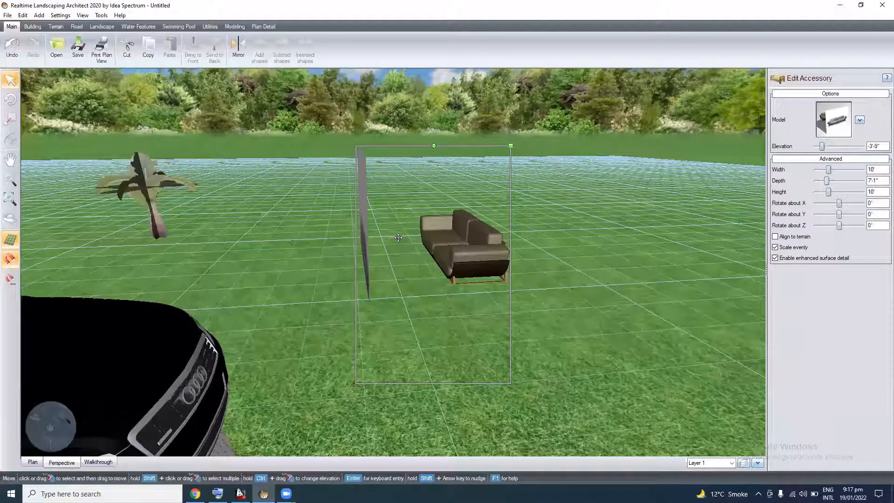
View the placed sofa from other angles and look through the custom models in the accessory library
middle_click_drag(392, 228, 385, 220)
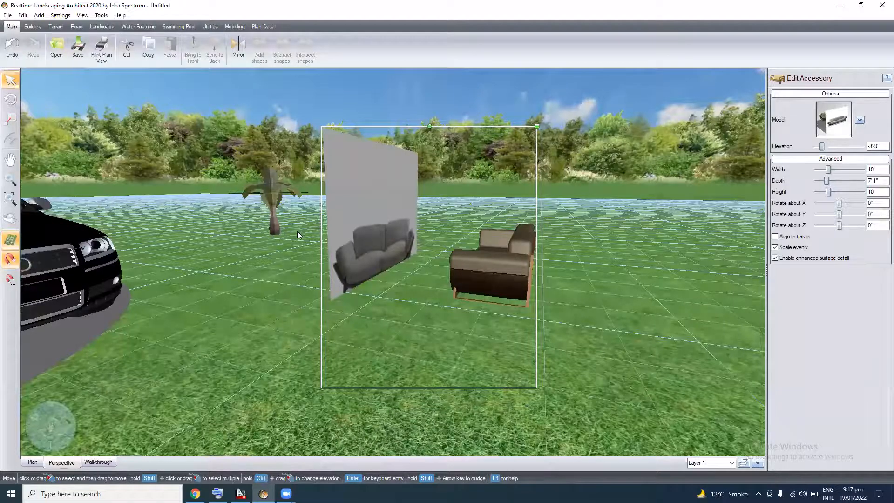
middle_click_drag(297, 231, 303, 247)
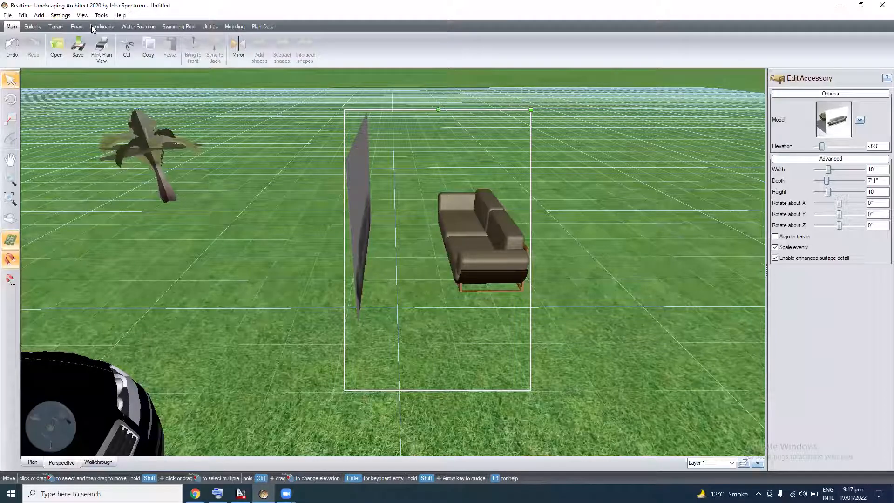
left_click(127, 45)
left_click(170, 47)
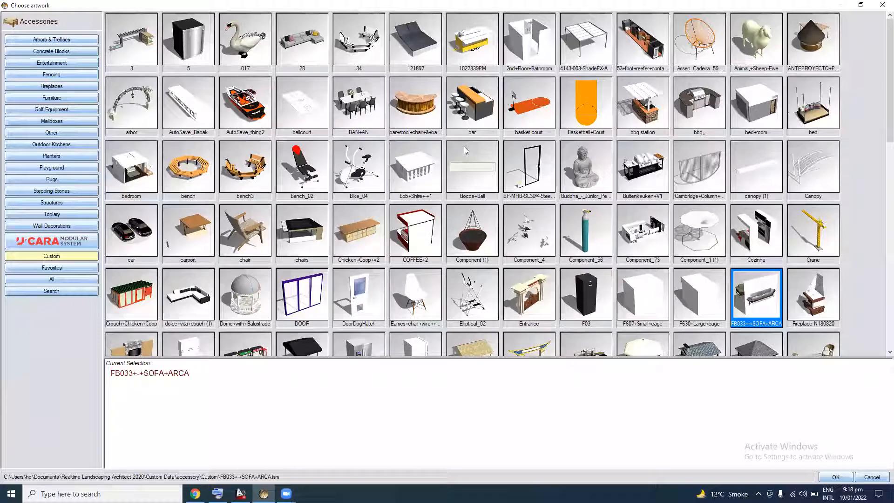
scroll(464, 150, "down", 10)
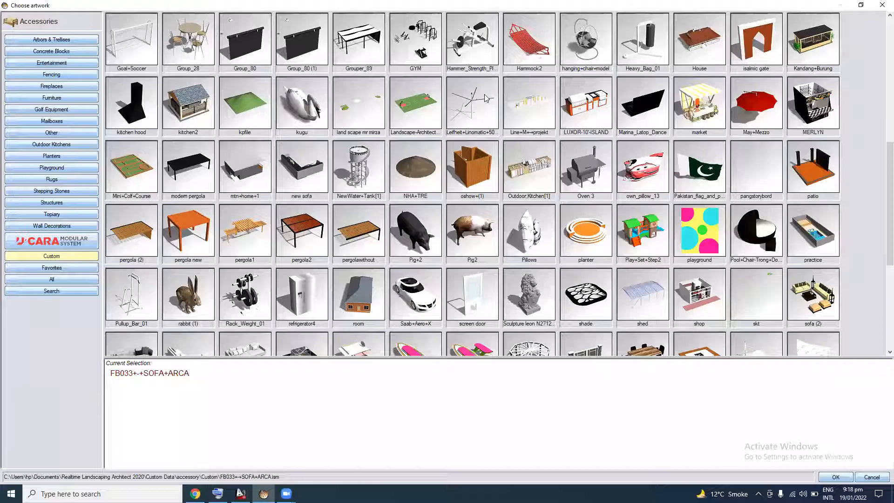
scroll(486, 98, "down", 5)
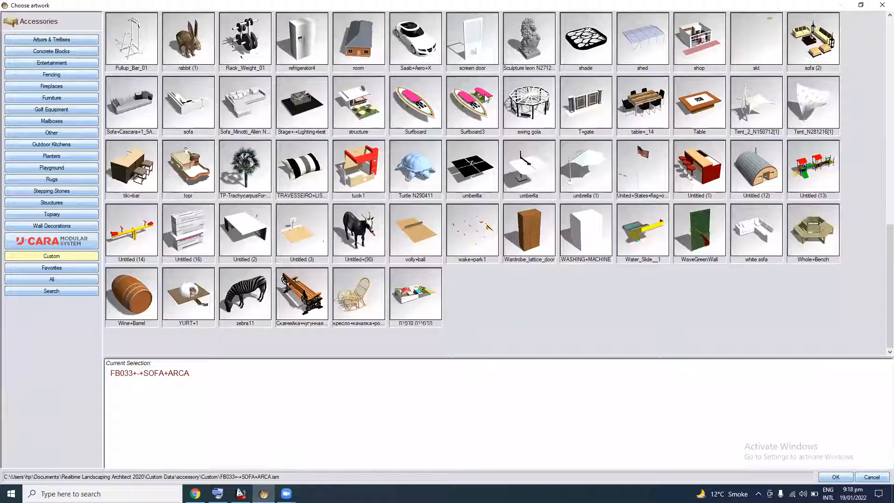
scroll(770, 270, "up", 1)
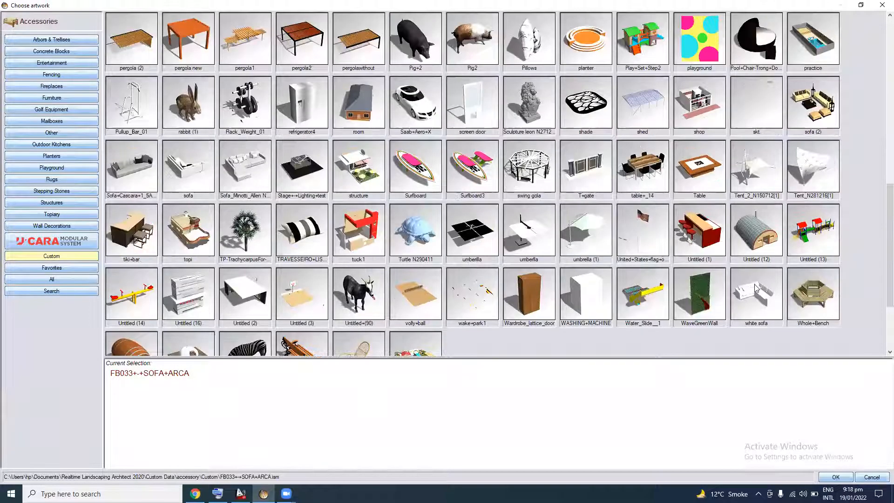
scroll(748, 289, "up", 1)
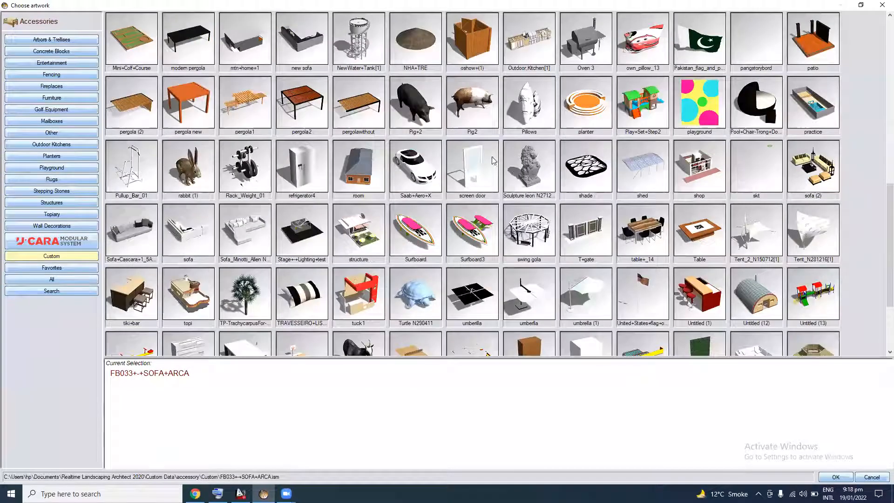
scroll(492, 156, "up", 7)
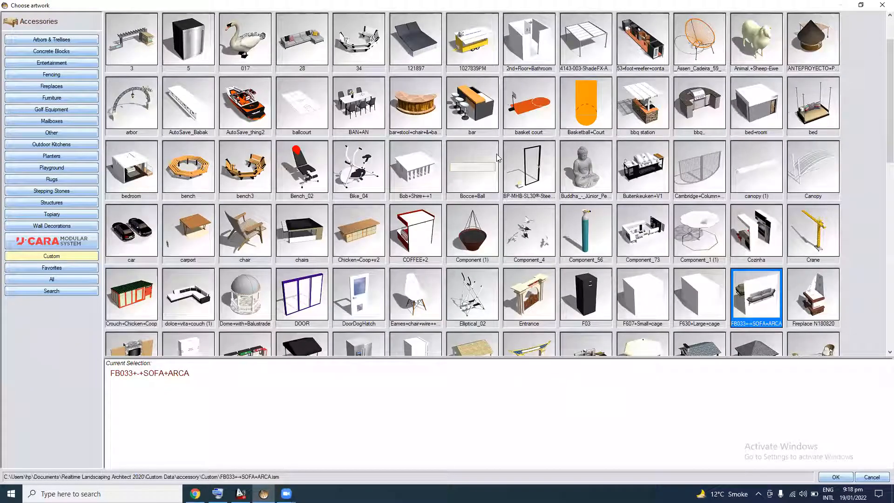
scroll(497, 159, "down", 6)
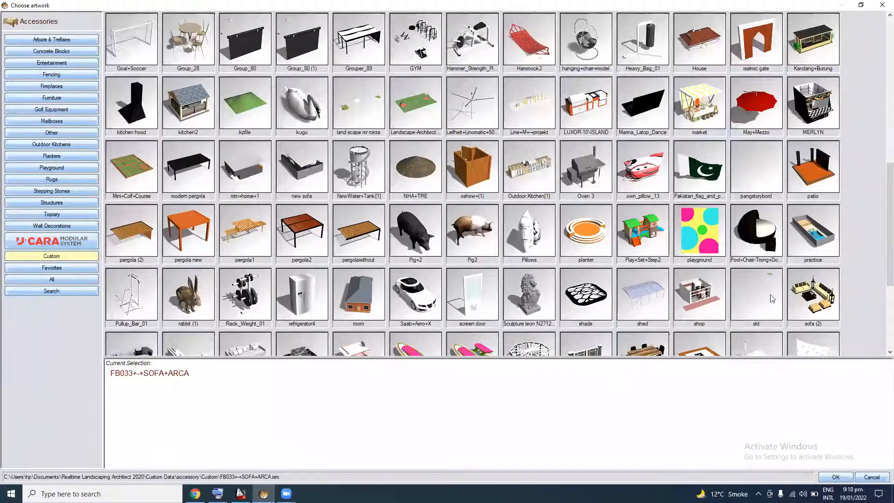
scroll(799, 282, "down", 2)
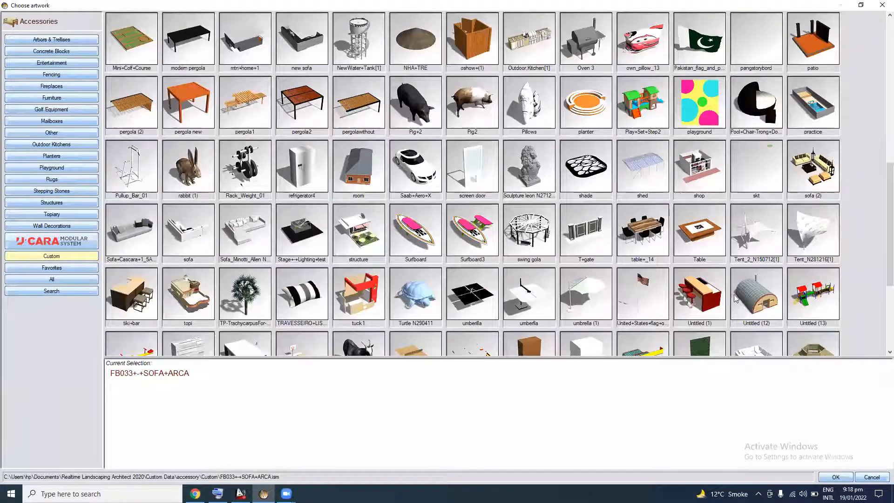
scroll(535, 223, "up", 1)
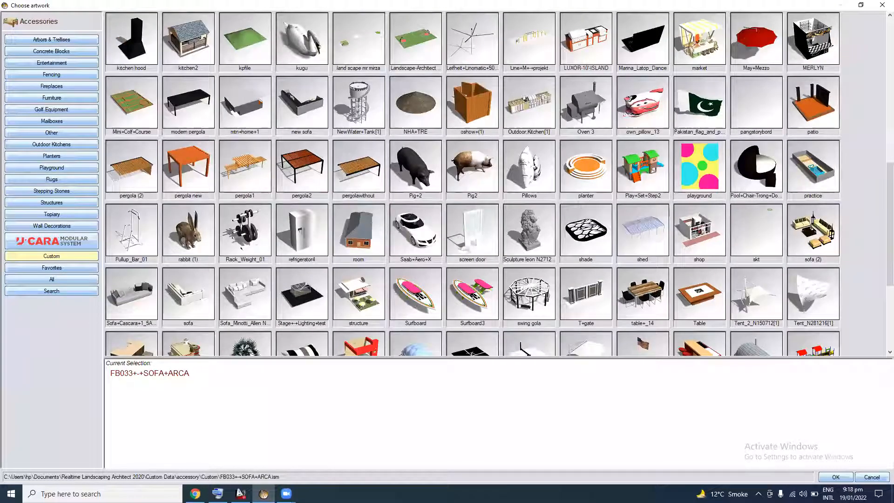
key("Right")
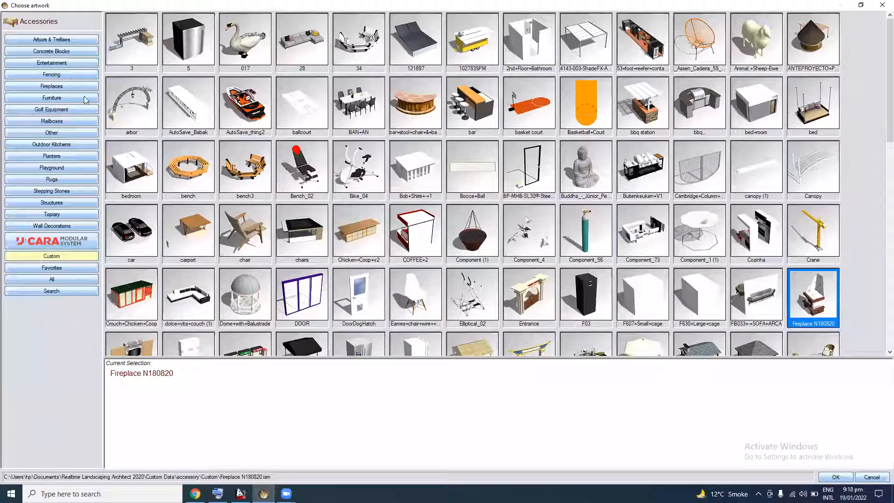
key("Return")
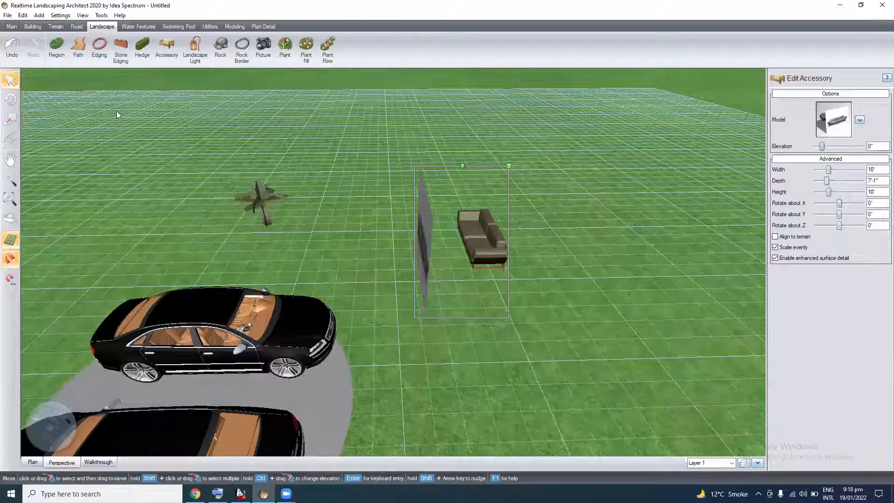
Start a picture import with Region/Patio/Path/Pond/Stream Fill as the picture type and continue to the file selection
key("alt+f")
mouse_move(126, 107)
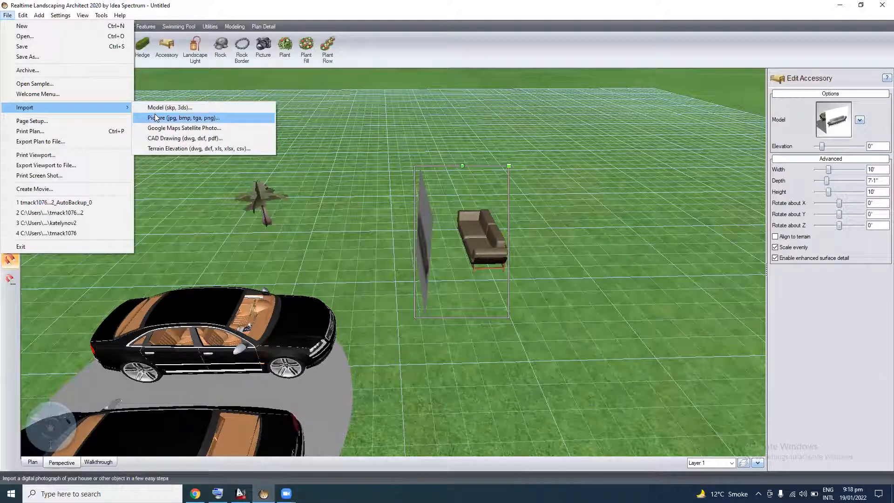
key("Return")
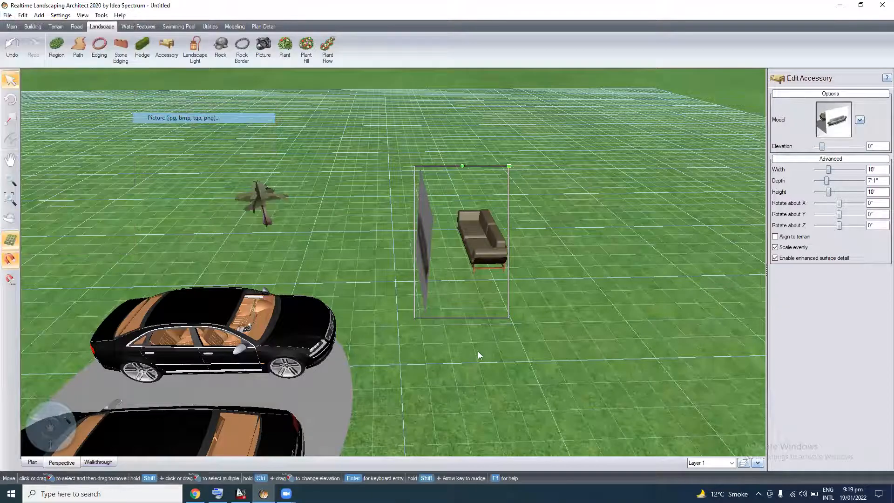
left_click(469, 344)
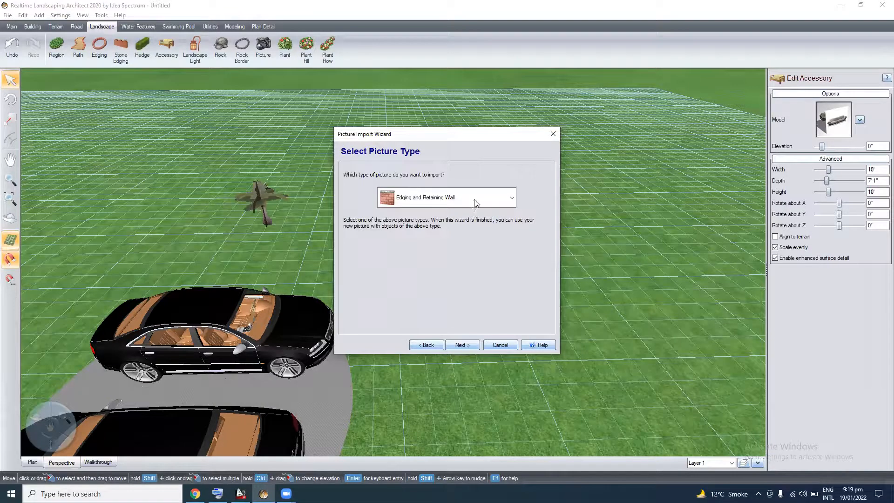
left_click(475, 203)
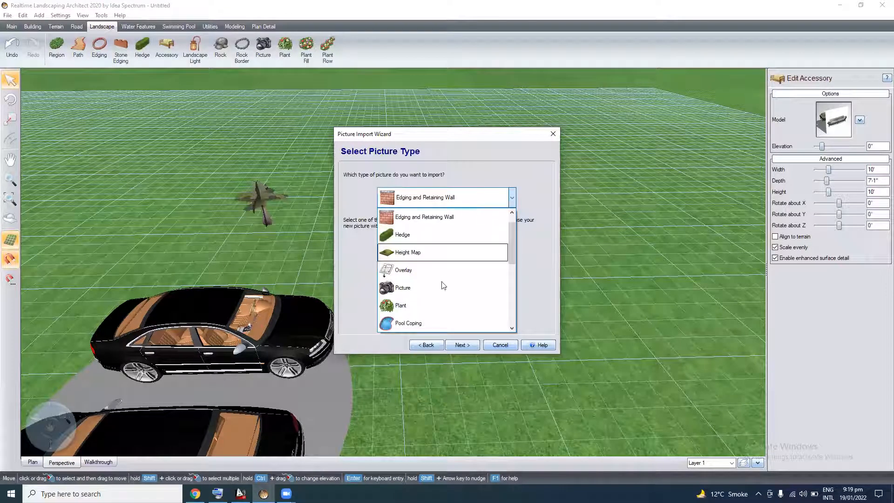
scroll(442, 285, "down", 2)
scroll(443, 285, "down", 1)
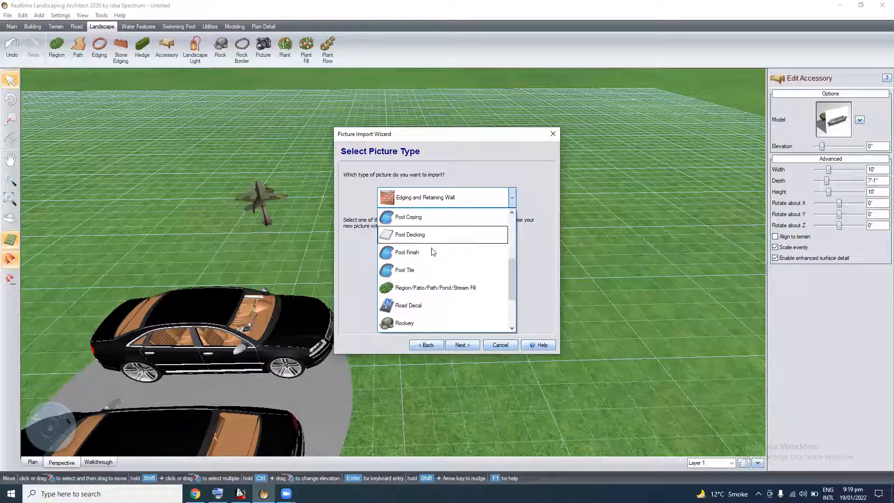
scroll(433, 261, "up", 2)
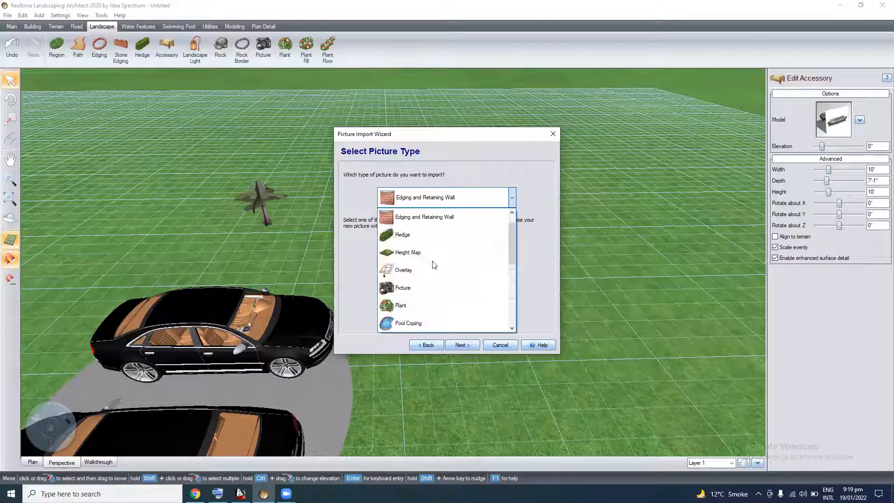
scroll(435, 291, "down", 1)
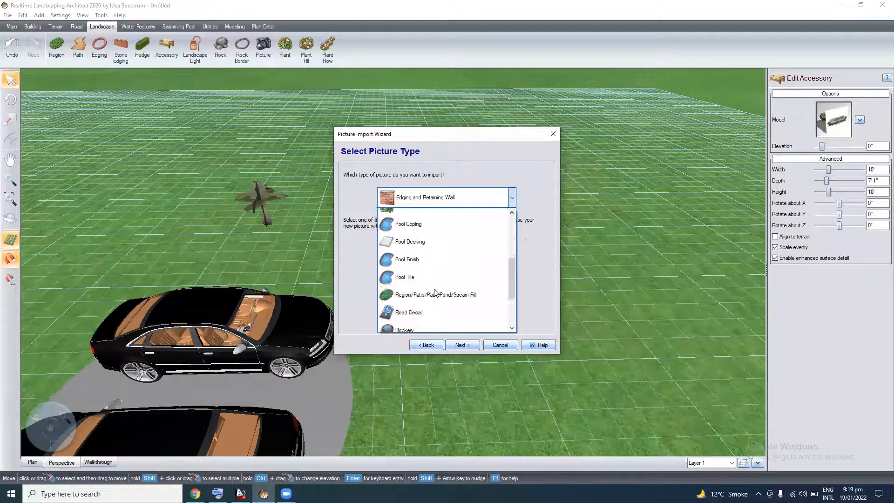
scroll(435, 292, "down", 1)
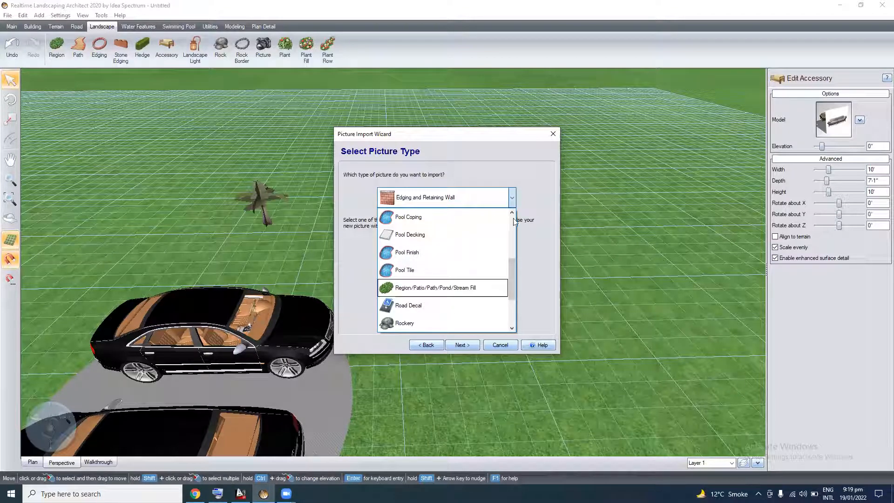
left_click(468, 287)
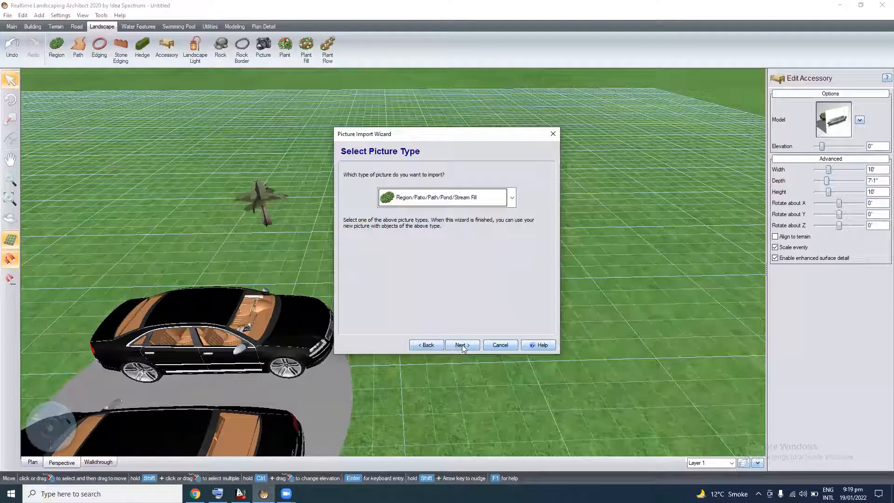
left_click(462, 345)
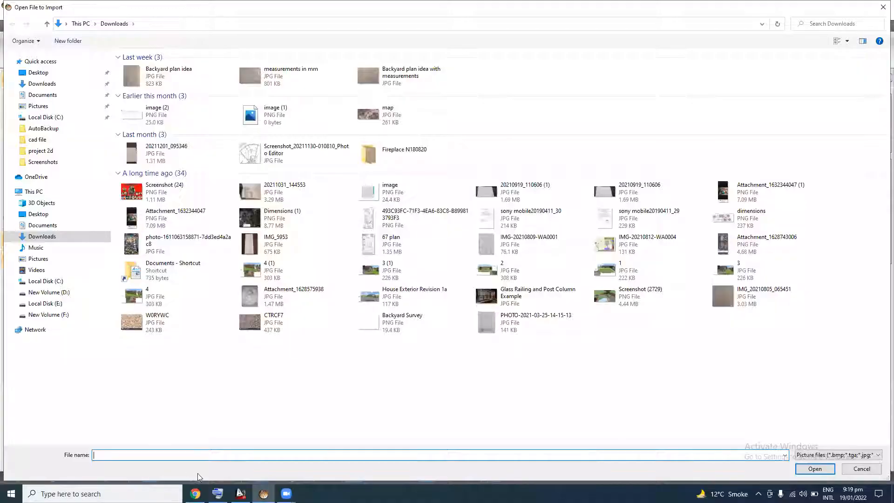
Switch to Chrome and search Google for "grass texture png" in a new tab
left_click(196, 493)
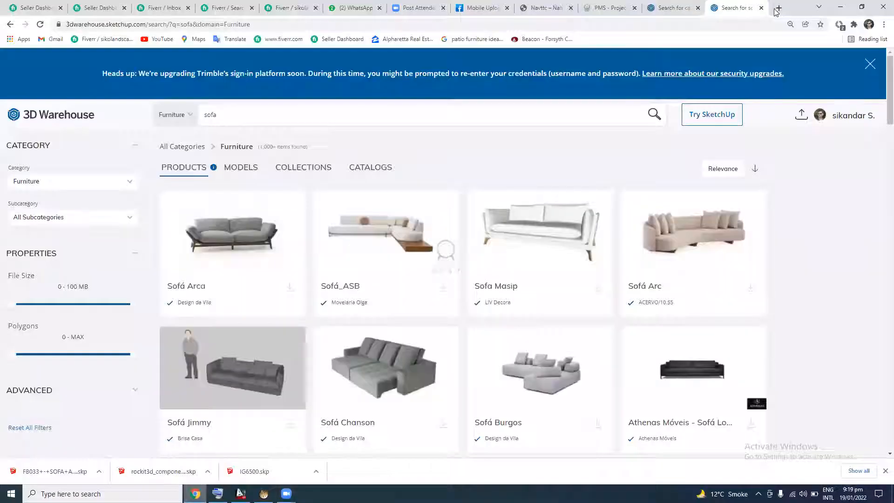
left_click(779, 8)
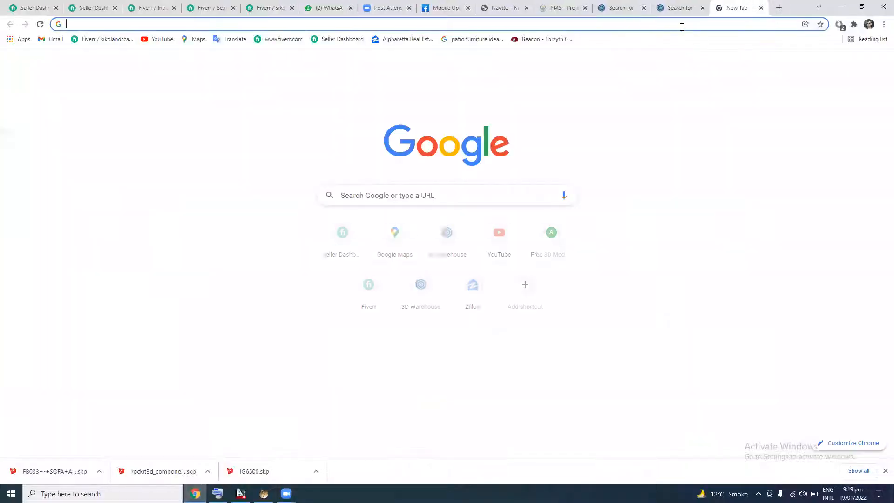
left_click(682, 27)
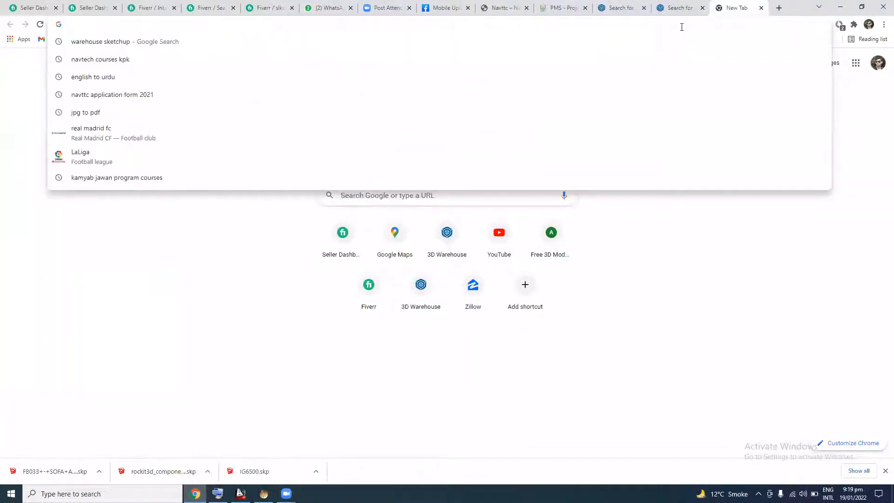
type("grass")
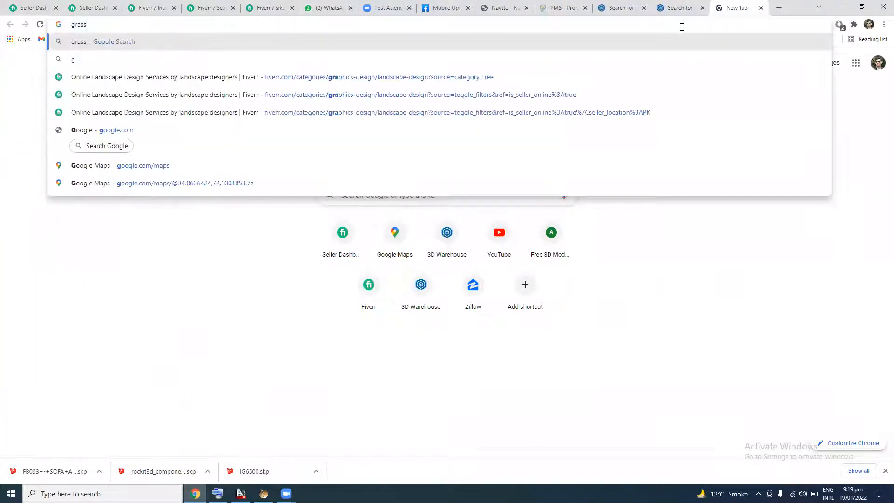
type(" te")
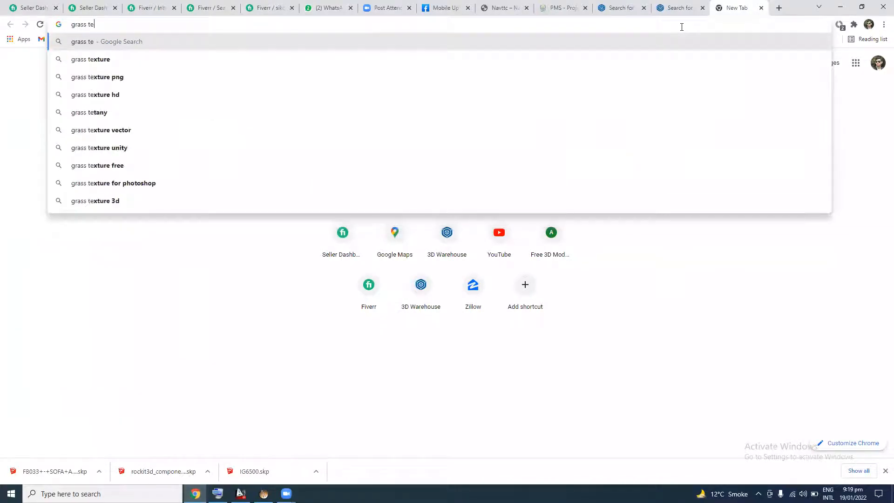
type("xture")
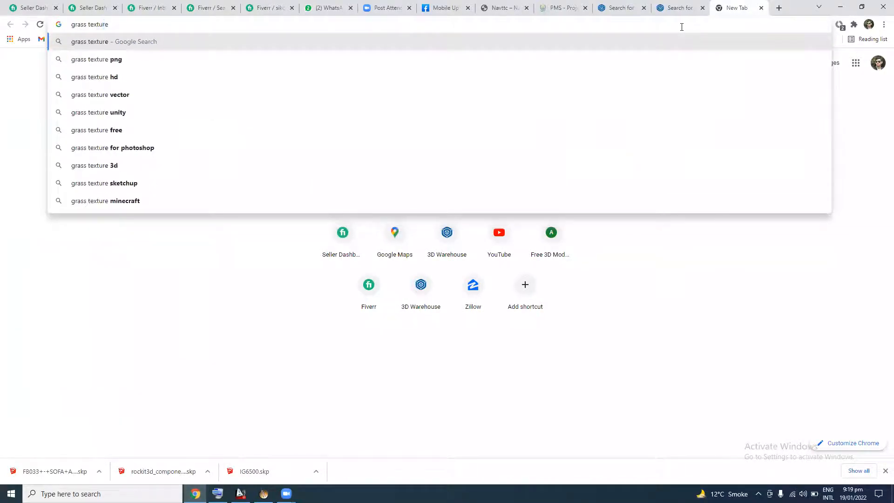
left_click(371, 60)
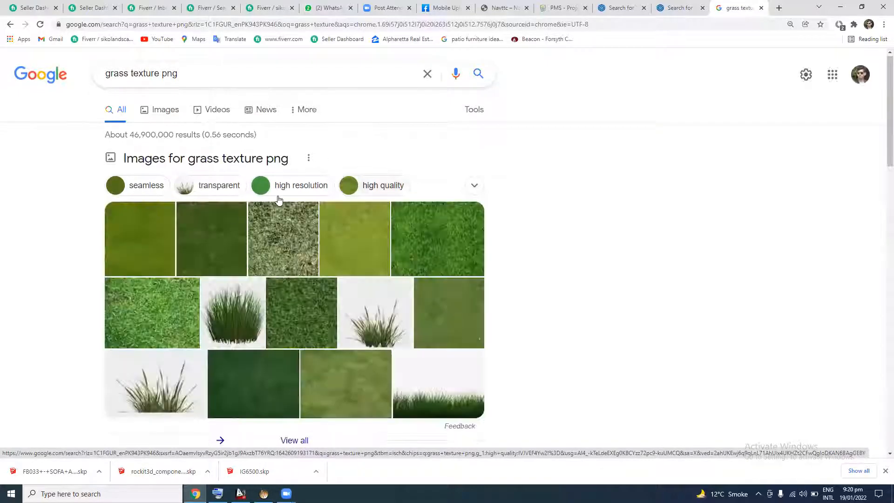
Save the first grass texture image to Downloads as a JPEG named download and return to Realtime Landscaping Architect
scroll(150, 200, "down", 1)
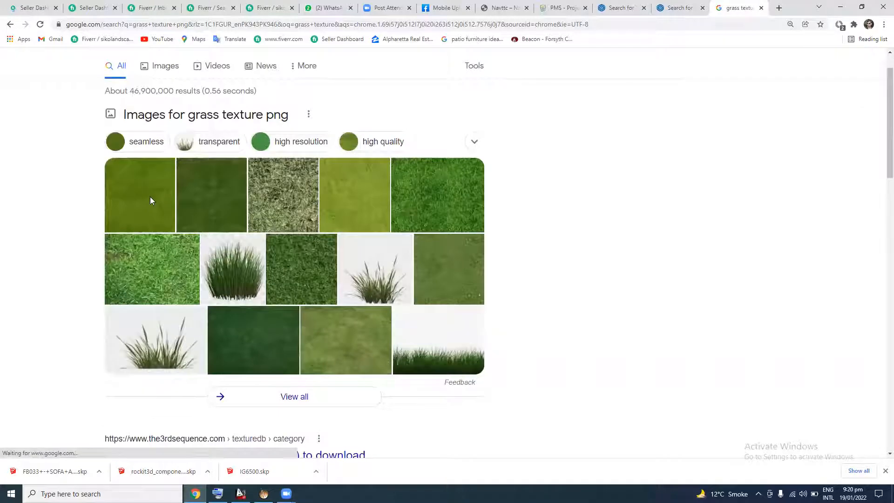
left_click(150, 200)
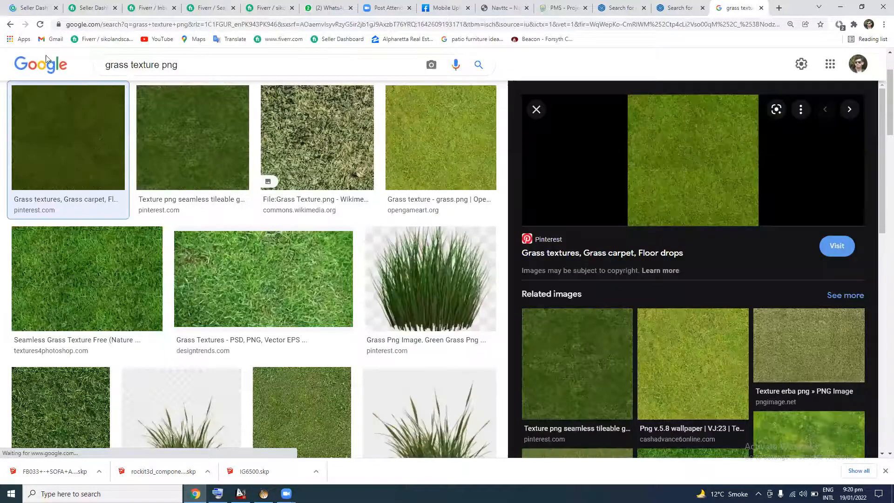
right_click(28, 112)
key("v")
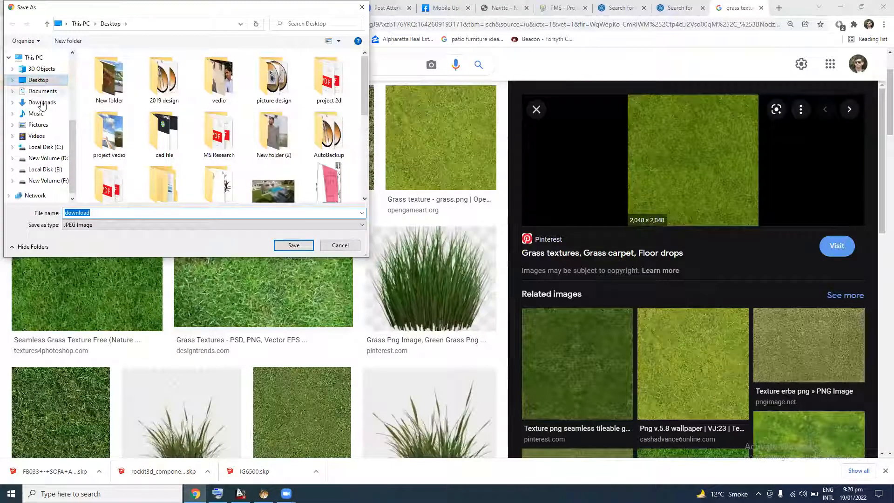
left_click(288, 250)
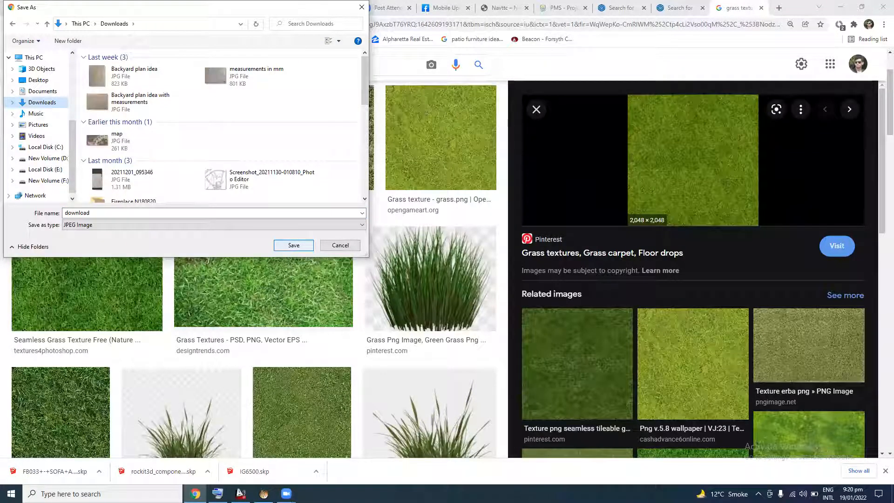
key("Return")
left_click(263, 494)
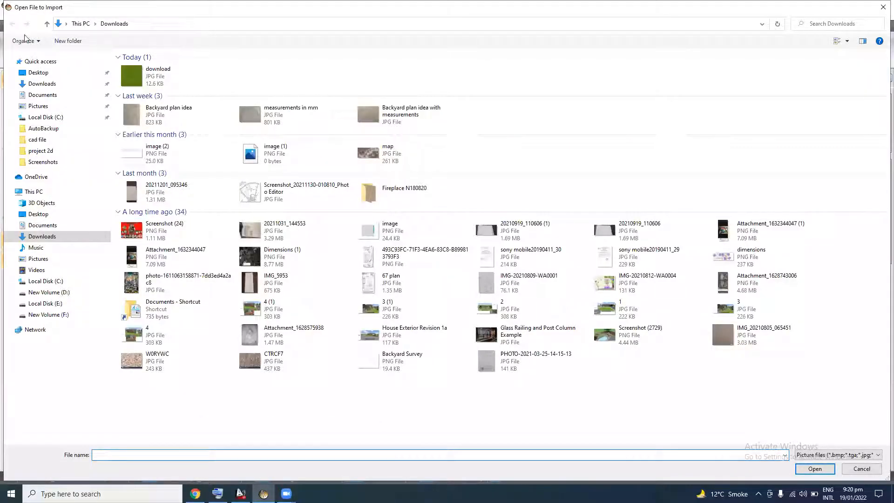
Restart the picture import as a Region/Patio/Path/Pond/Stream Fill and import the download grass image
key("Escape")
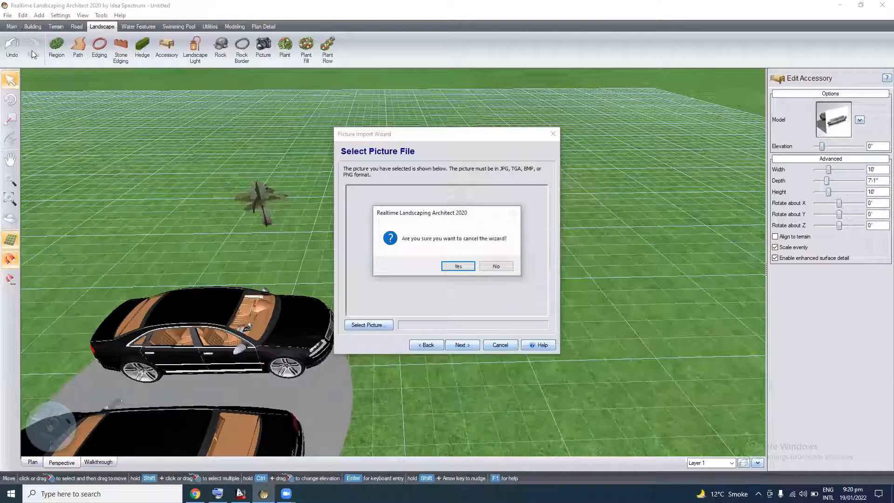
key("Return")
key("alt+f")
key("i")
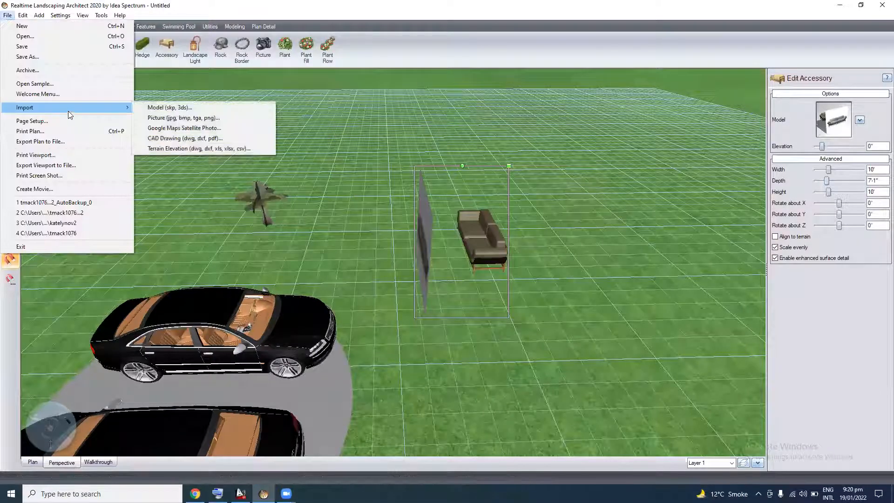
left_click(160, 119)
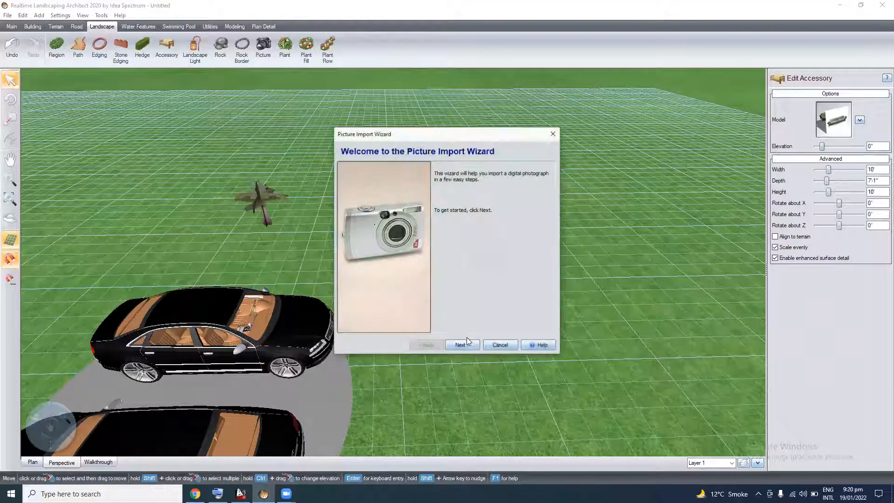
left_click(470, 345)
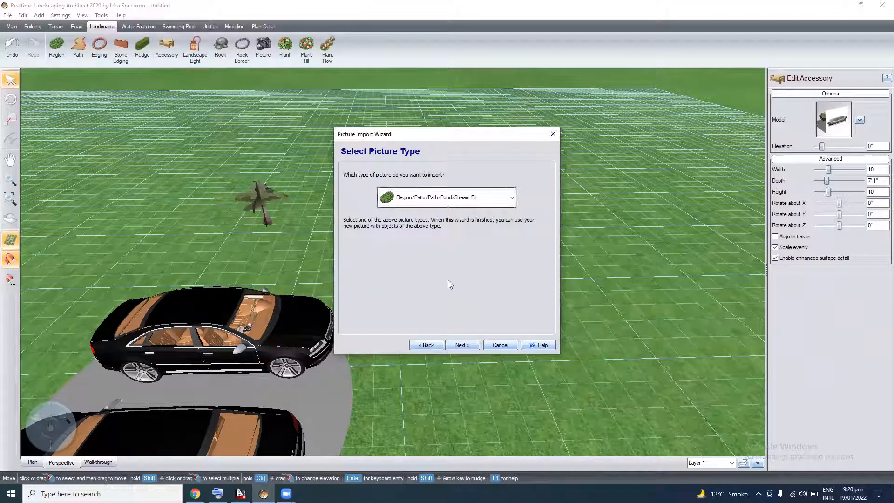
left_click(460, 345)
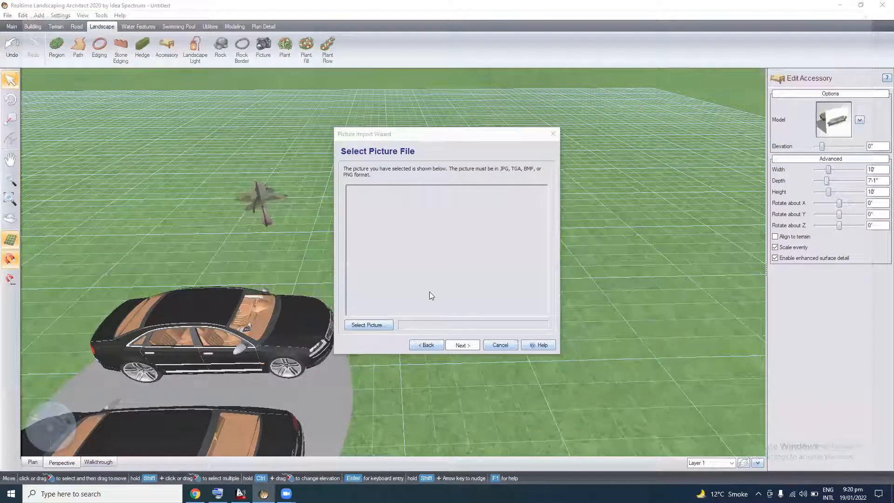
left_click(457, 346)
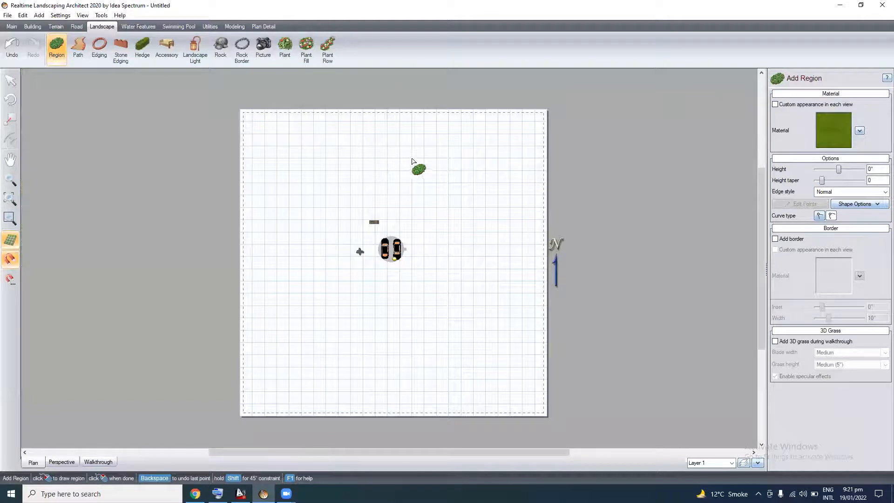
Draw a four-point region, 30' by 30' between points, with the download grass material in the empty area of the plan near the cars
scroll(412, 161, "up", 3)
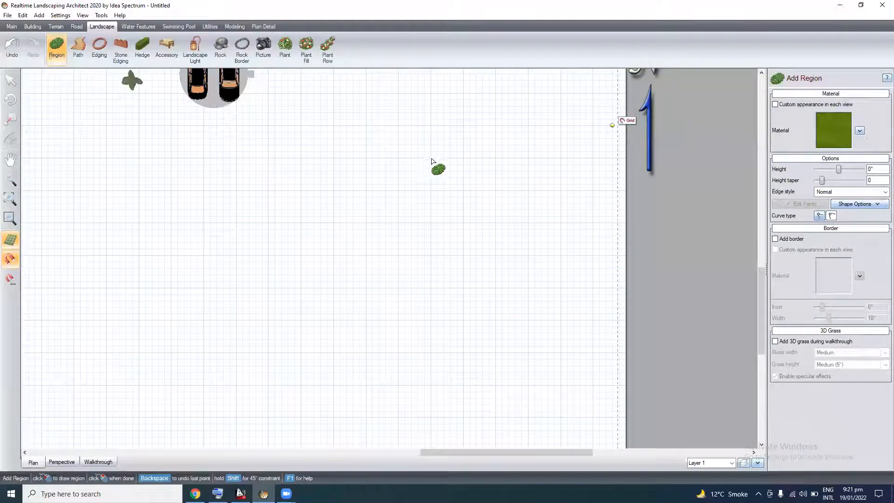
left_click(334, 158)
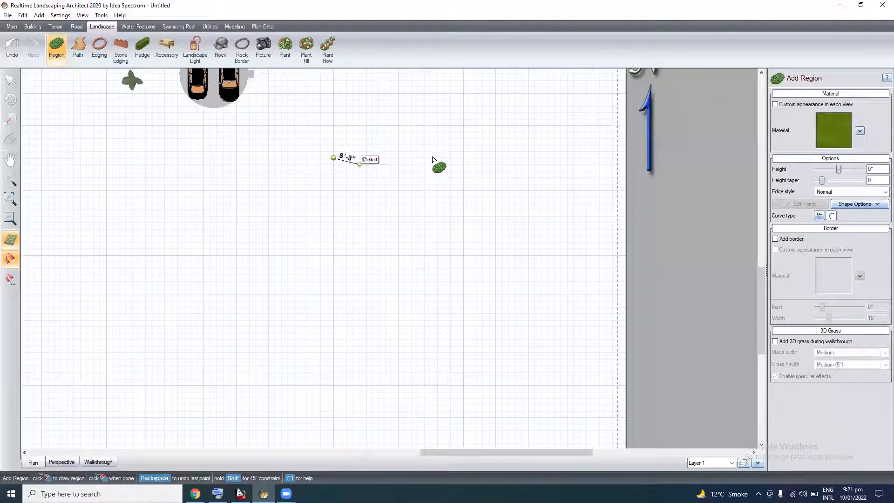
left_click(818, 217)
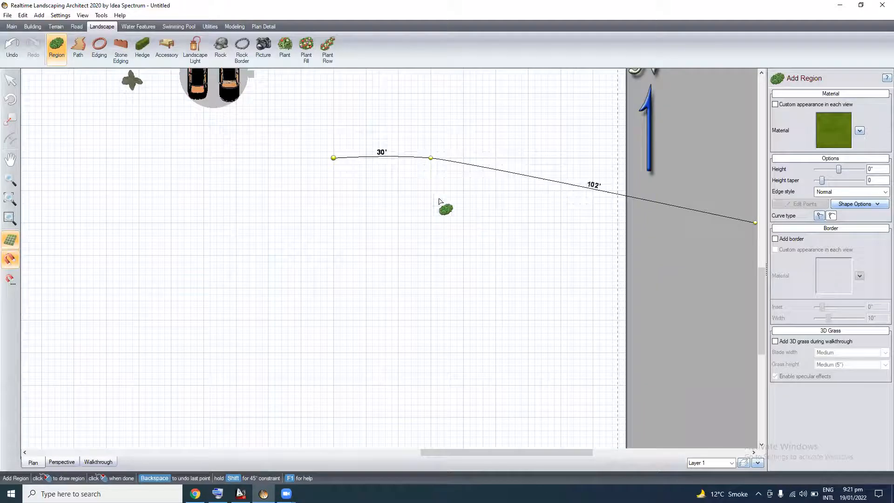
left_click(431, 256)
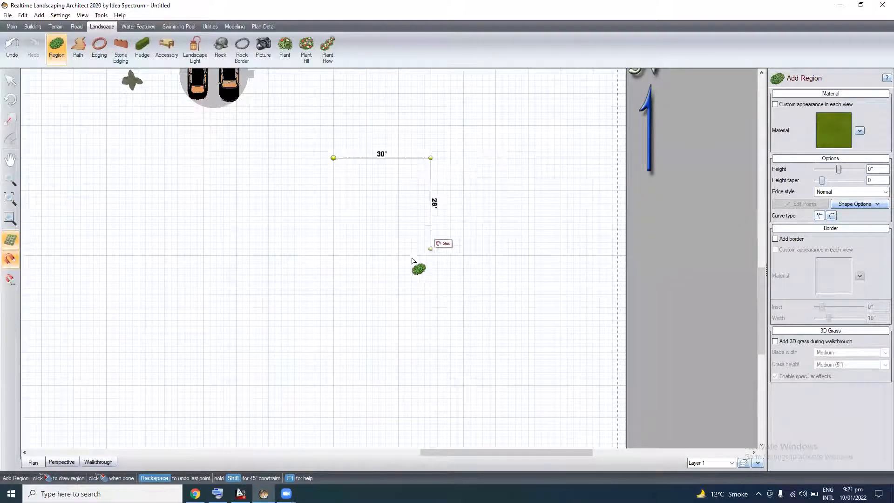
left_click(333, 256)
left_click(333, 158)
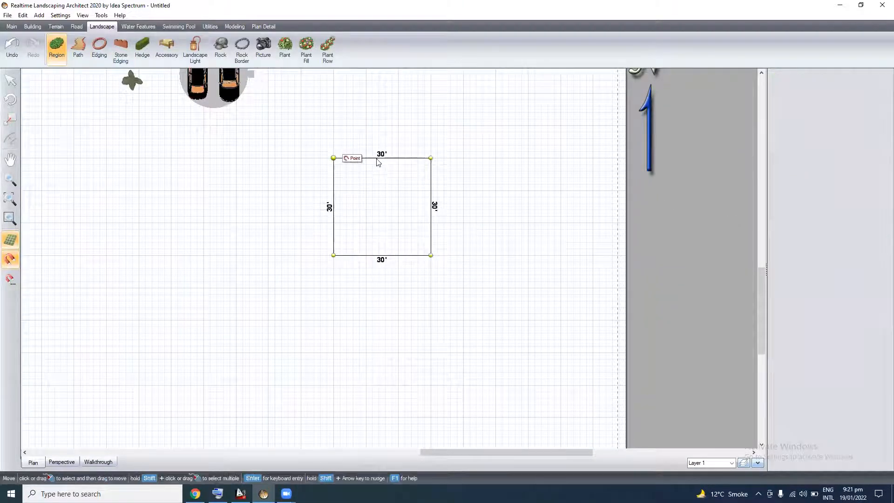
left_click(382, 158)
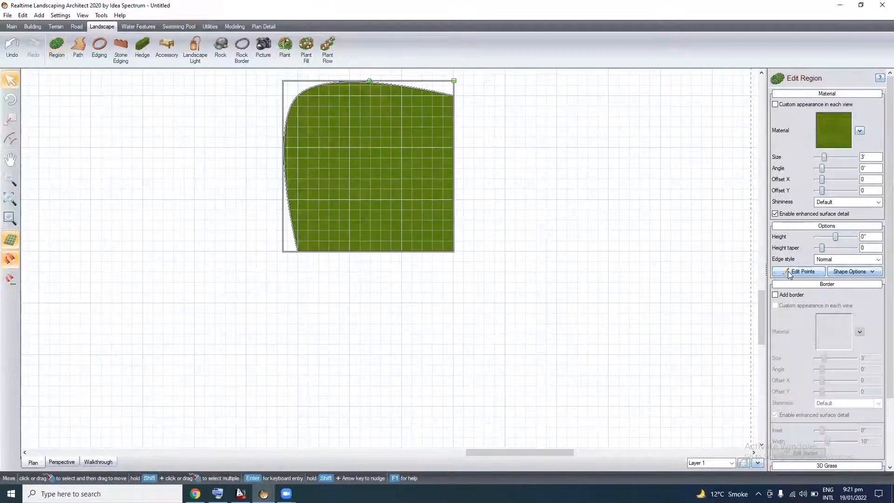
Check the new region's edit points and its download material among the custom region fills
left_click(790, 274)
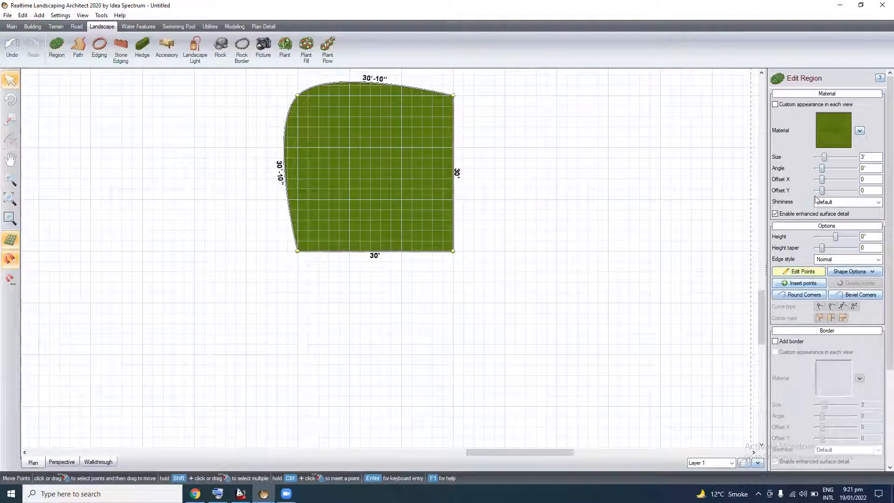
key("Escape")
left_click(821, 138)
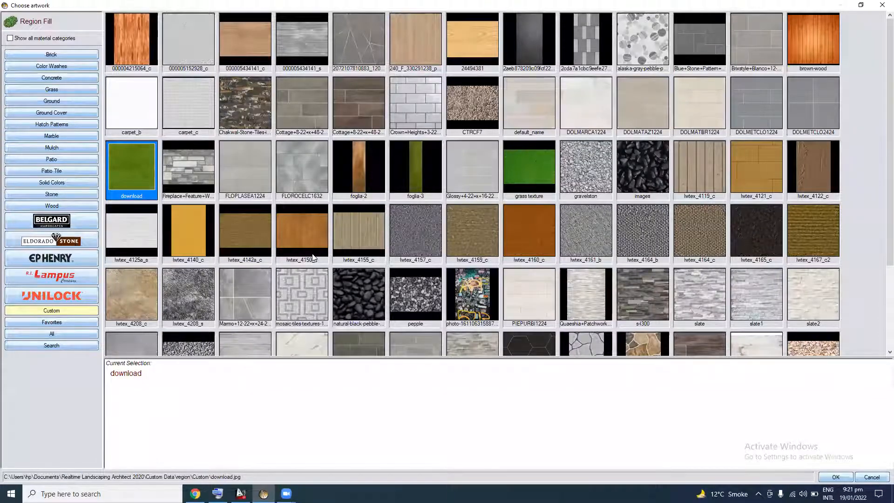
key("Return")
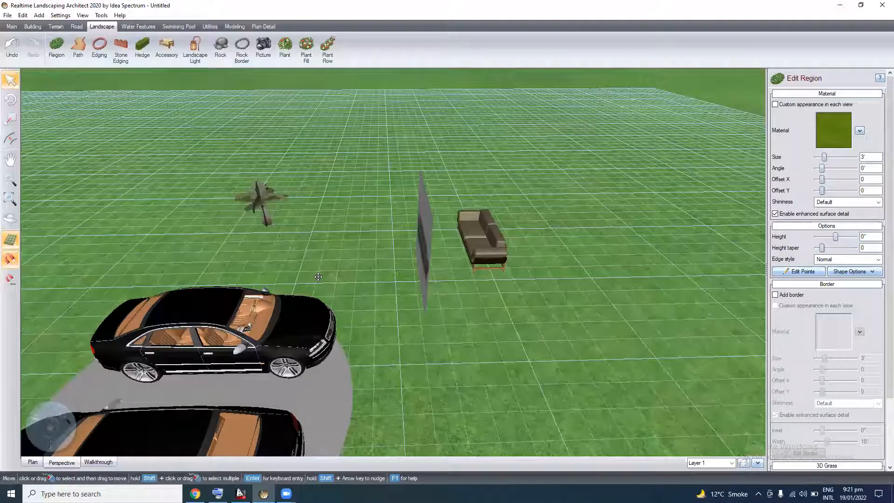
Examine the grass region's texture in the perspective view from near and far with the grid hidden
scroll(312, 326, "down", 5)
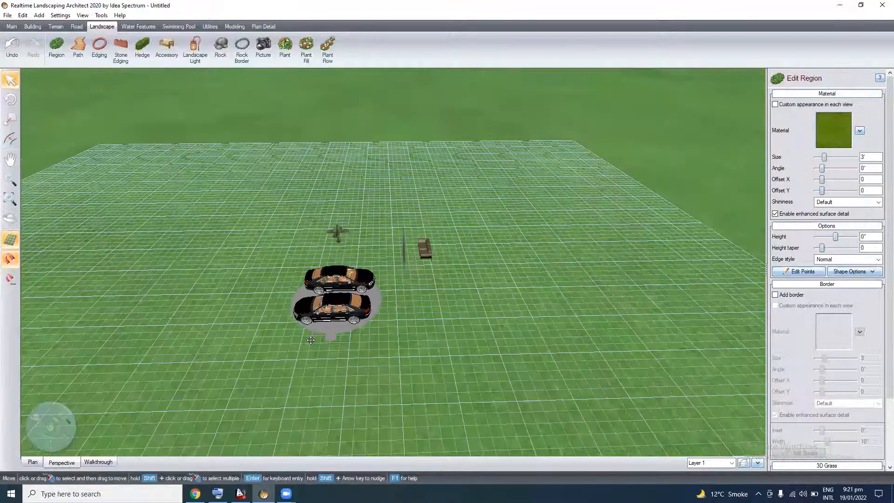
scroll(310, 340, "up", 5)
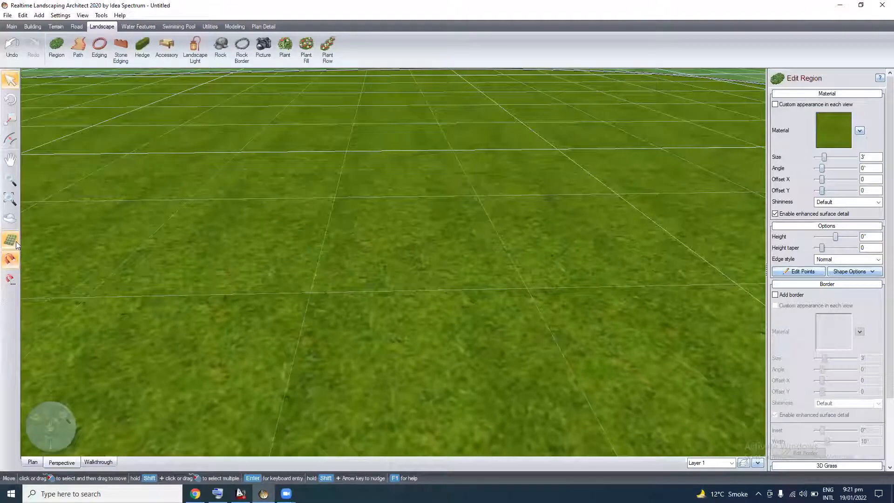
scroll(16, 242, "up", 2)
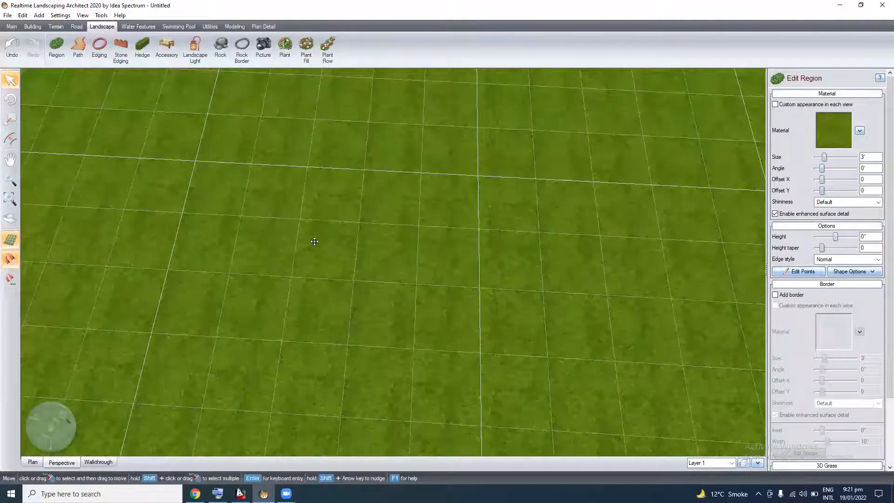
scroll(314, 241, "up", 3)
scroll(290, 168, "down", 3)
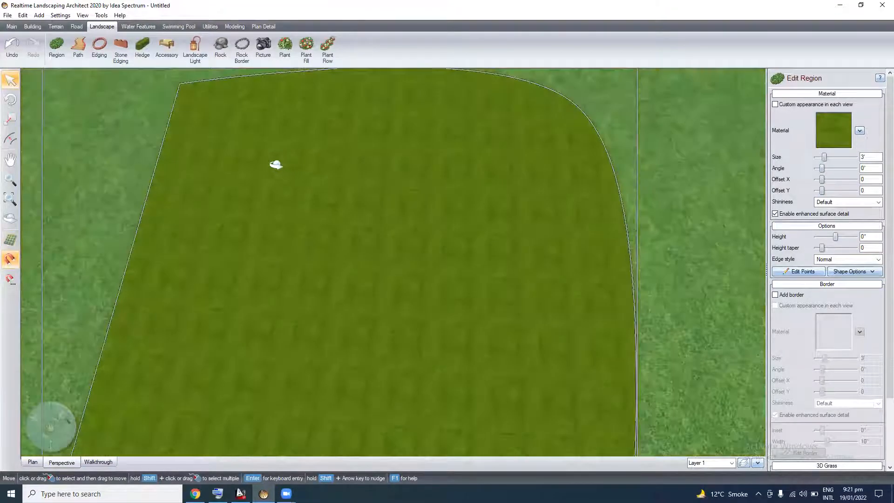
scroll(259, 176, "up", 1)
scroll(274, 176, "down", 2)
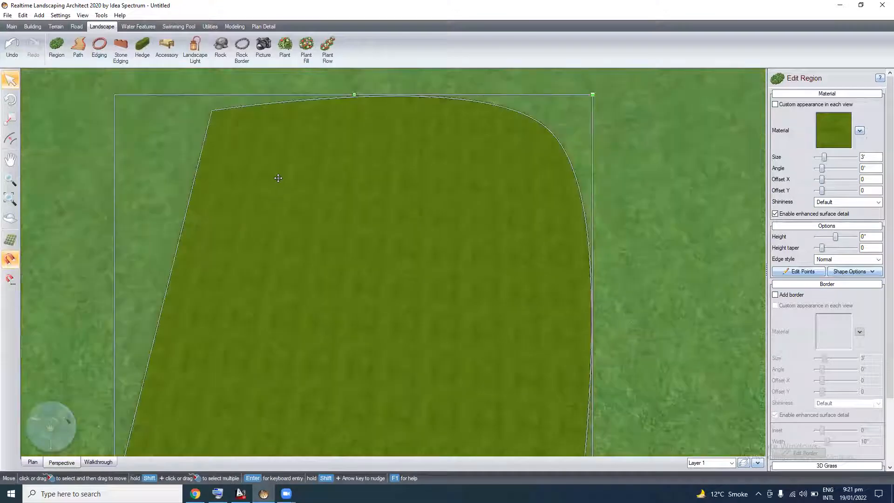
Switch to Chrome and search Google Images for "concrete texture seamless"
middle_click_drag(202, 471, 204, 485)
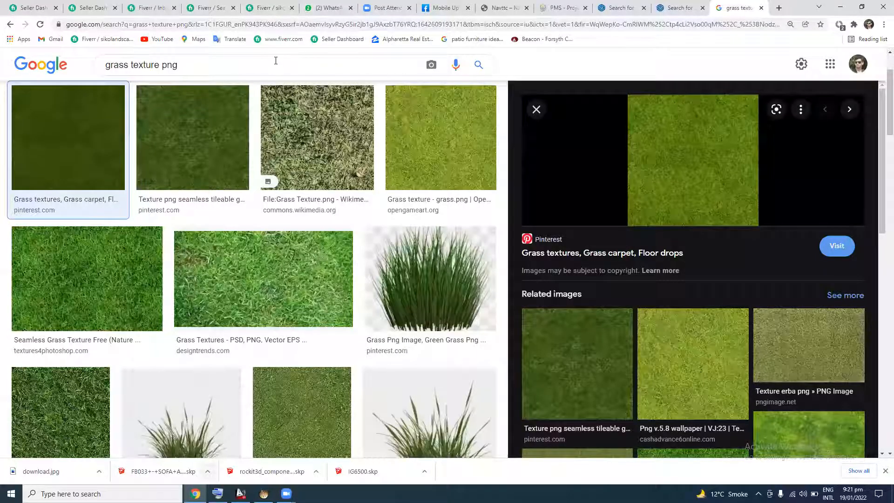
left_click(275, 60)
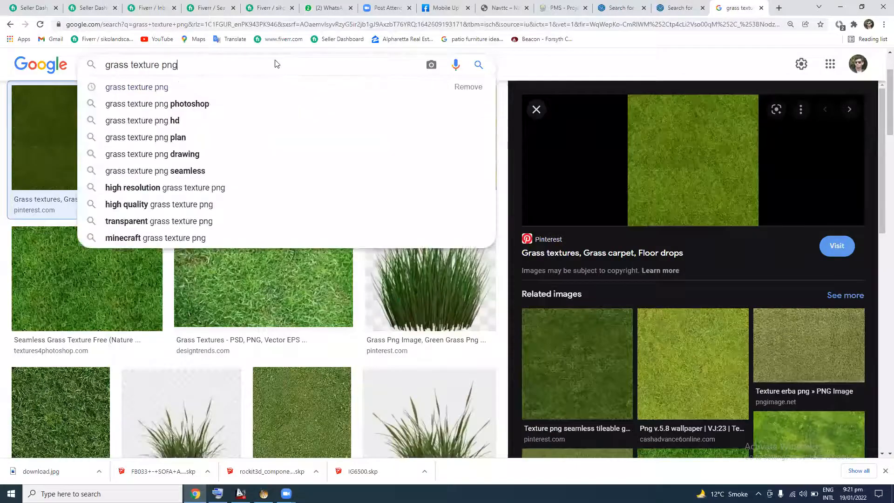
key("BackSpace")
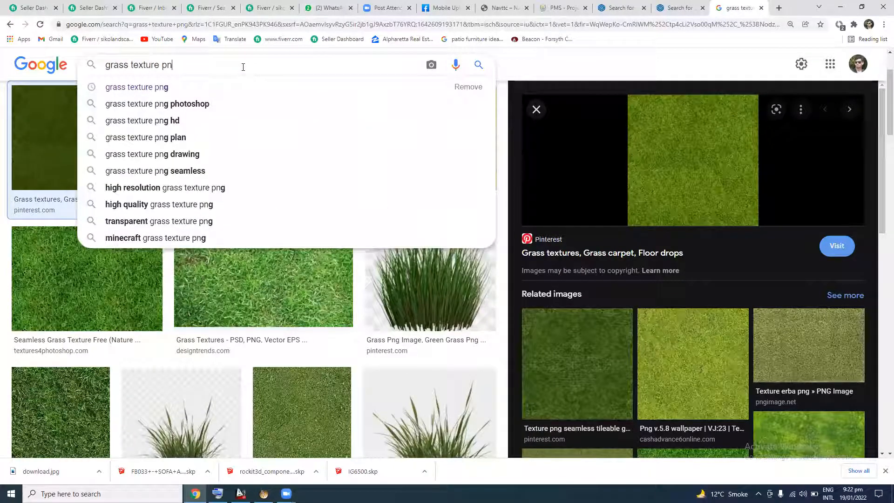
key("ctrl+a")
key("BackSpace")
type("con")
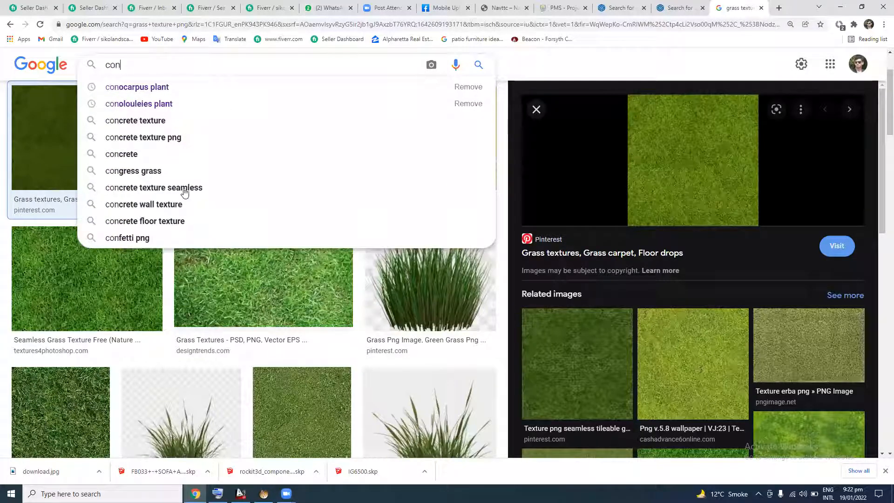
left_click(229, 183)
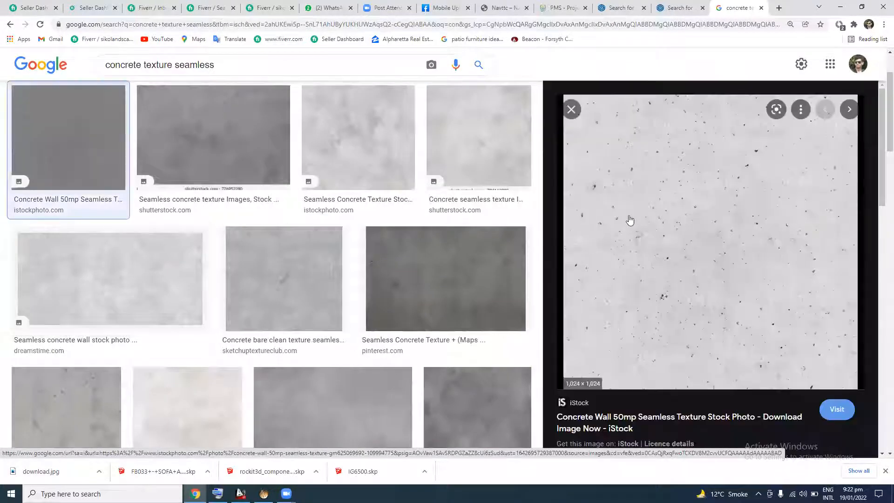
Save the Concrete Wall 50mp Seamless Texture image as a JPEG and return to Realtime Landscaping Architect
right_click(654, 209)
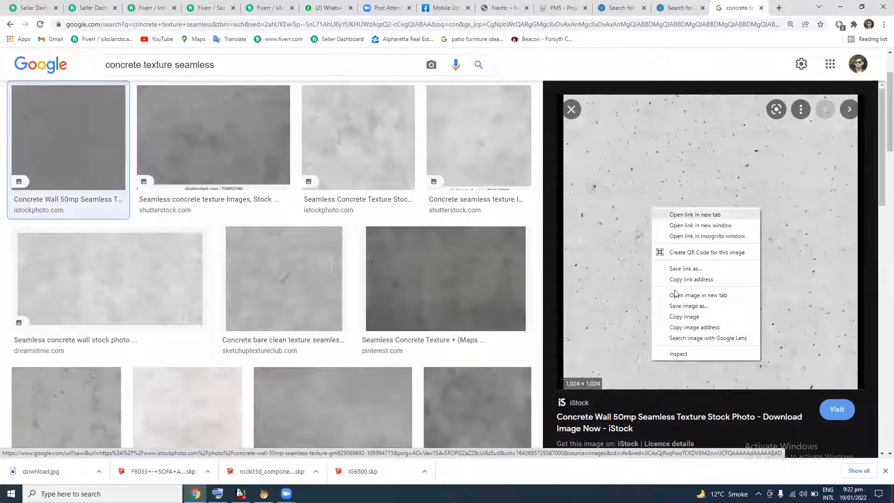
left_click(687, 315)
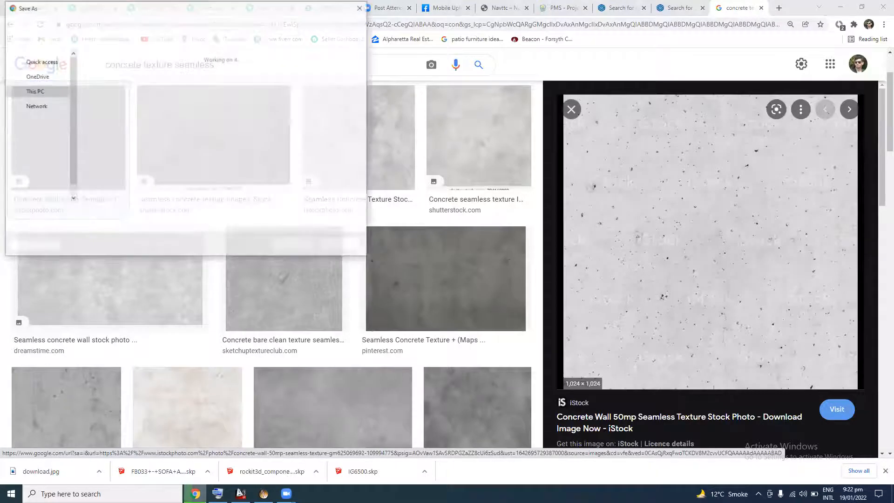
mouse_move(264, 492)
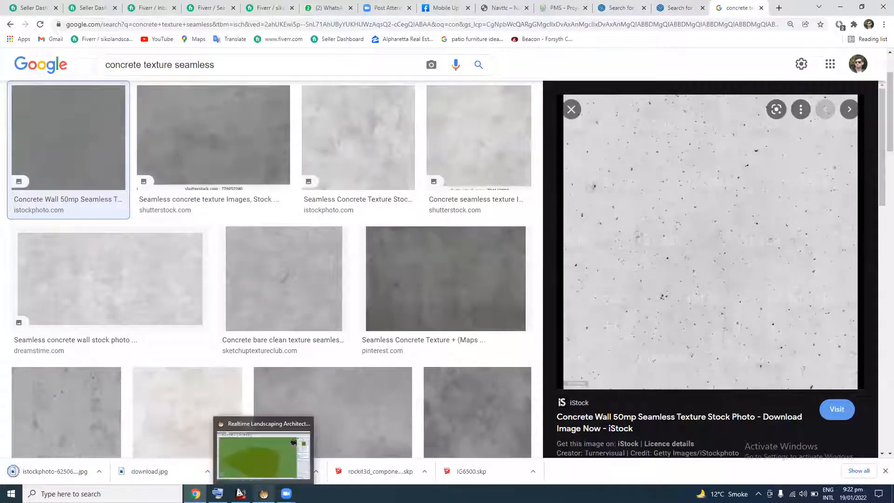
left_click(273, 460)
right_click(263, 492)
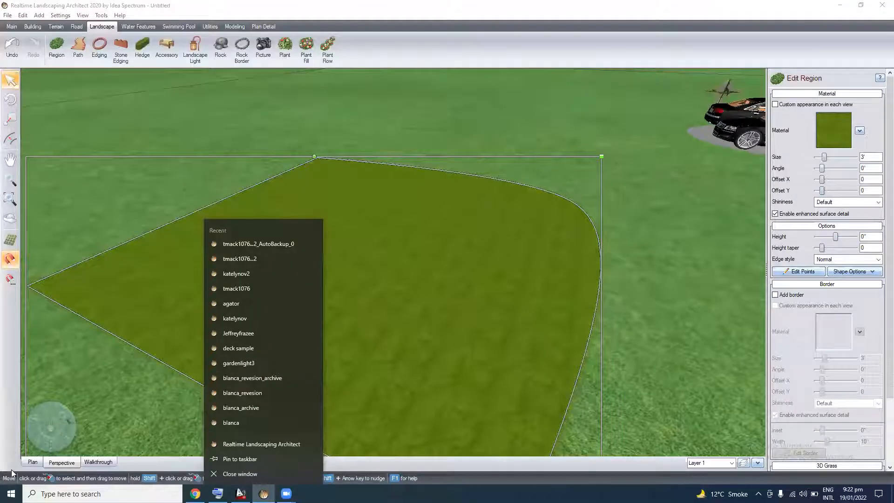
Draw a square region of 30' by 30' in the plan view, below the existing grass region
left_click(33, 462)
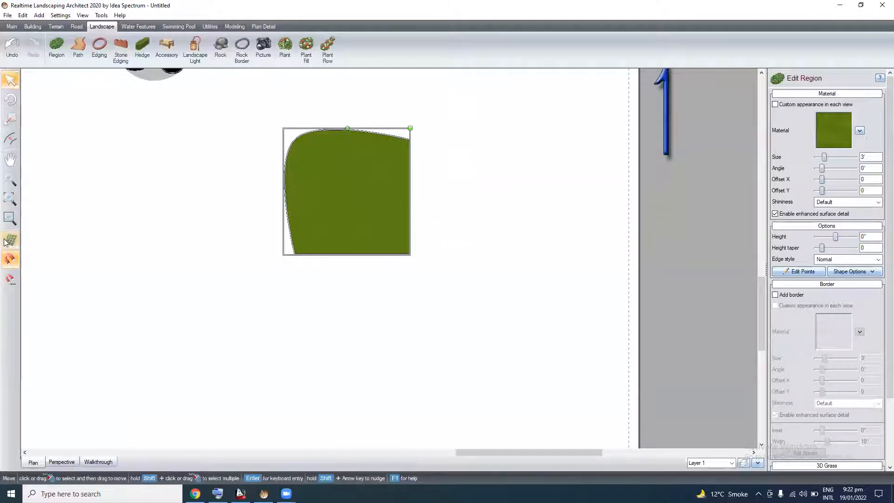
left_click(58, 54)
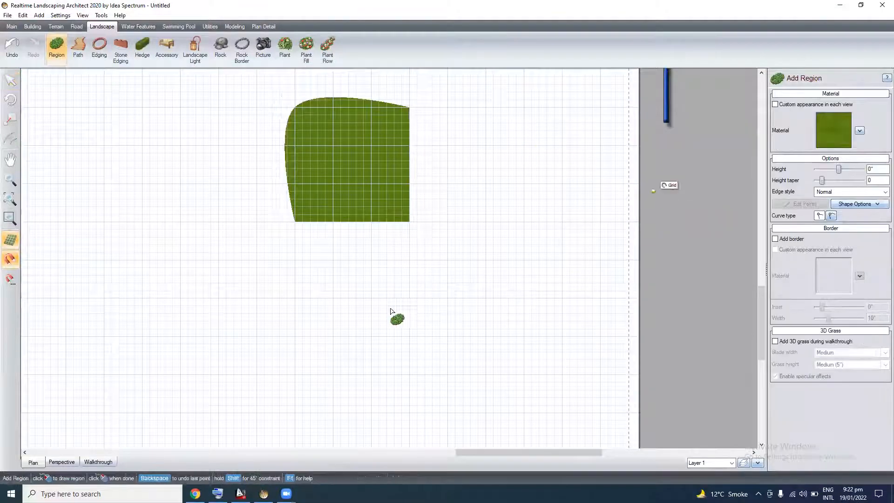
scroll(247, 264, "up", 2)
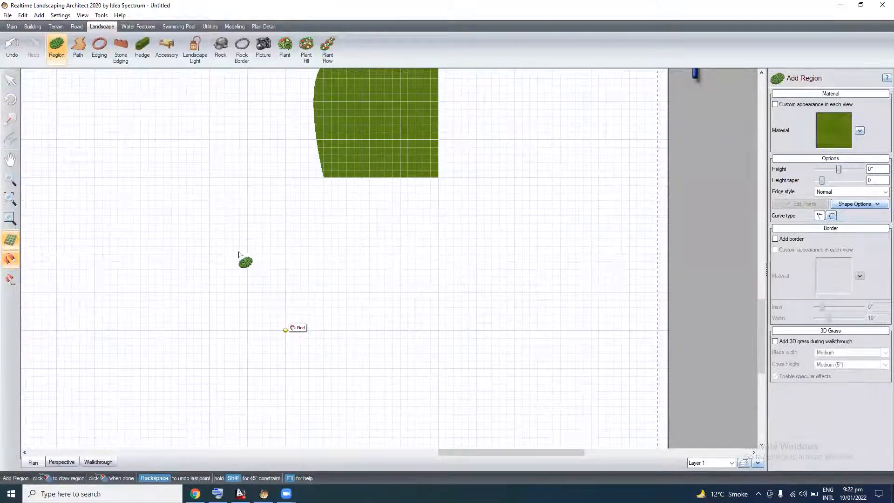
left_click(236, 249)
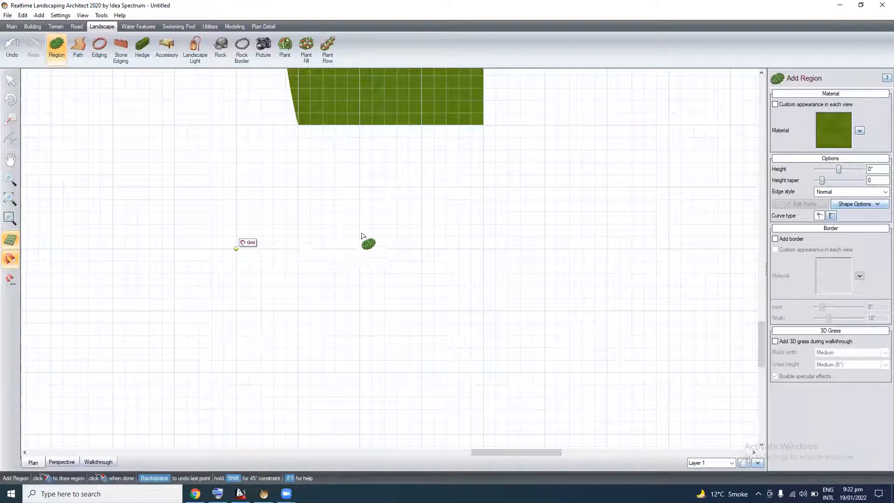
left_click(422, 249)
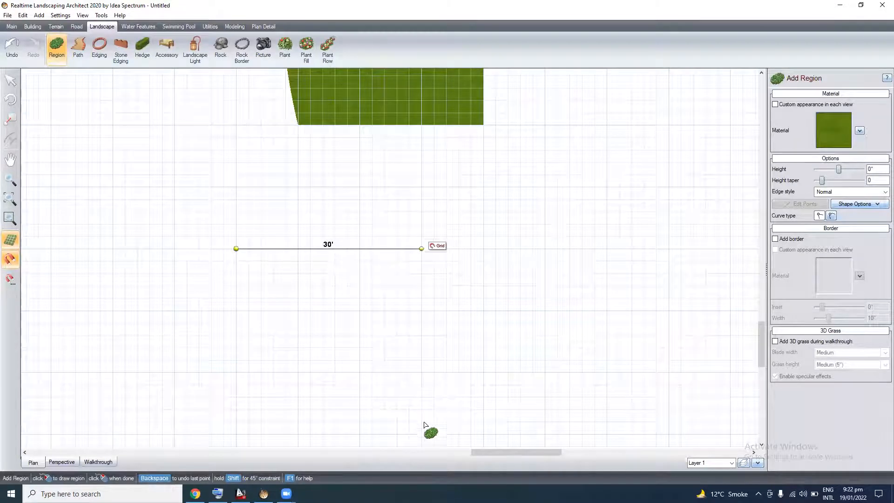
left_click(422, 434)
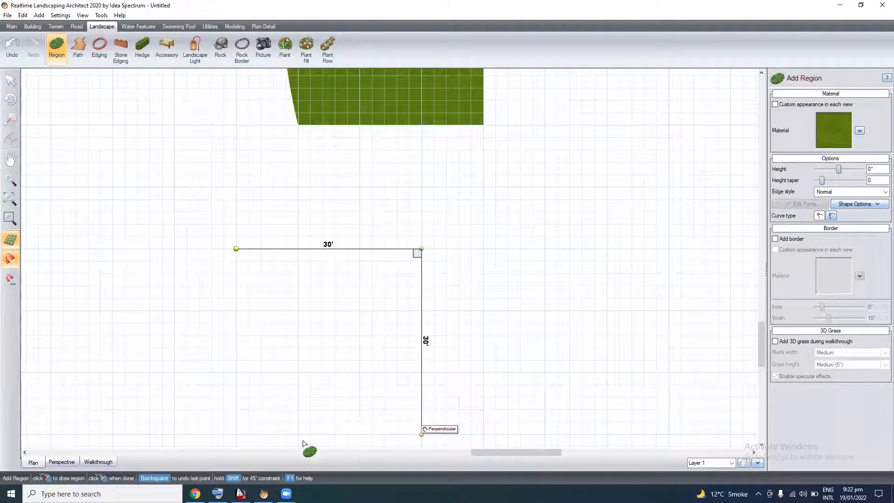
left_click(236, 434)
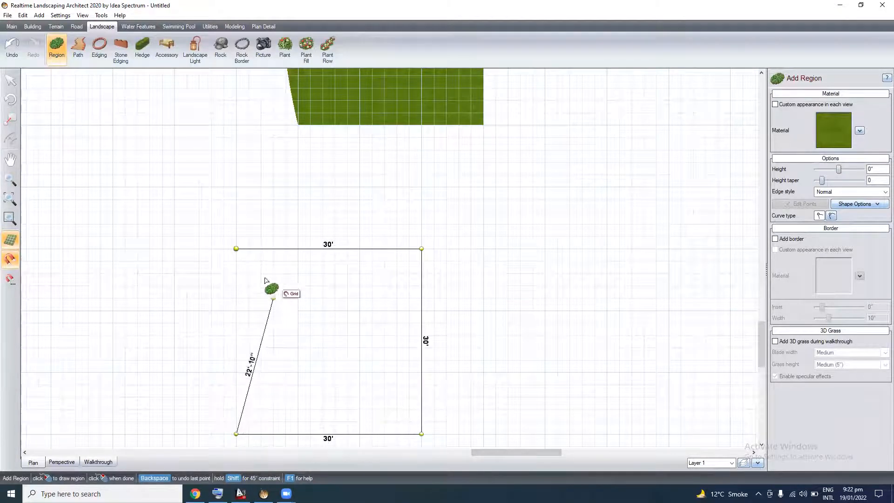
left_click(246, 253)
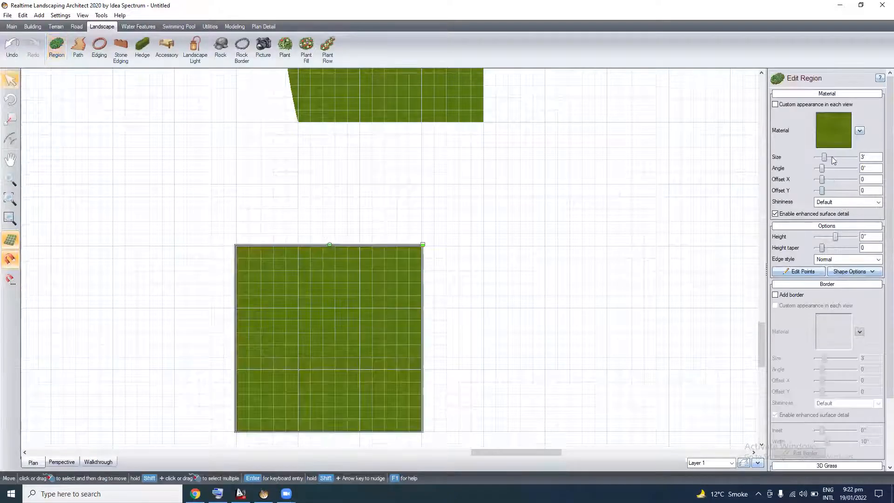
Change the square region's material to the downloaded gray concrete texture from the custom region fills
left_click(823, 127)
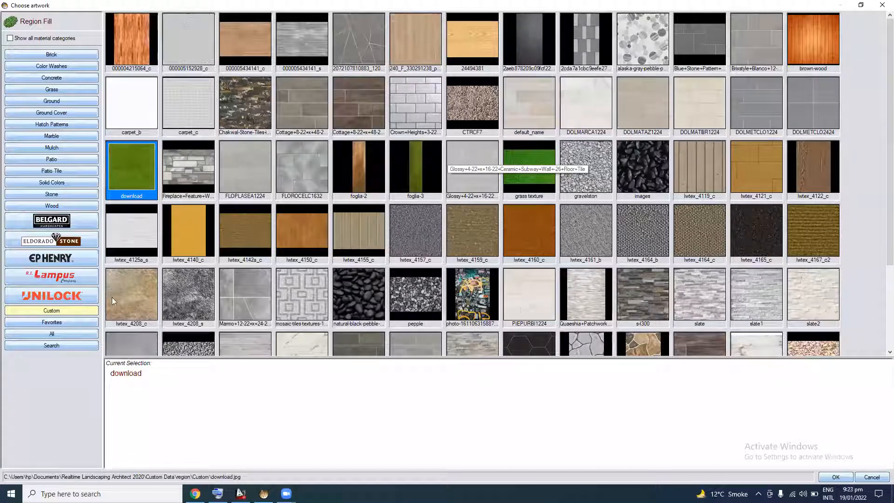
scroll(190, 266, "down", 1)
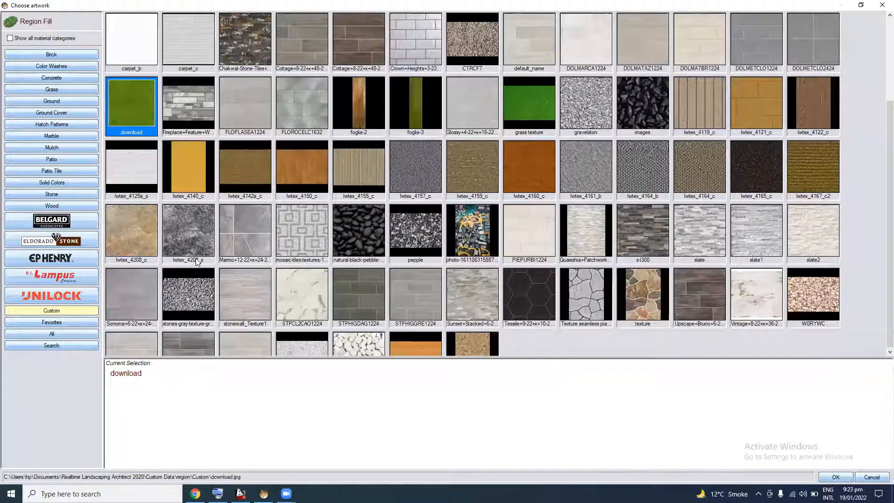
scroll(197, 262, "down", 1)
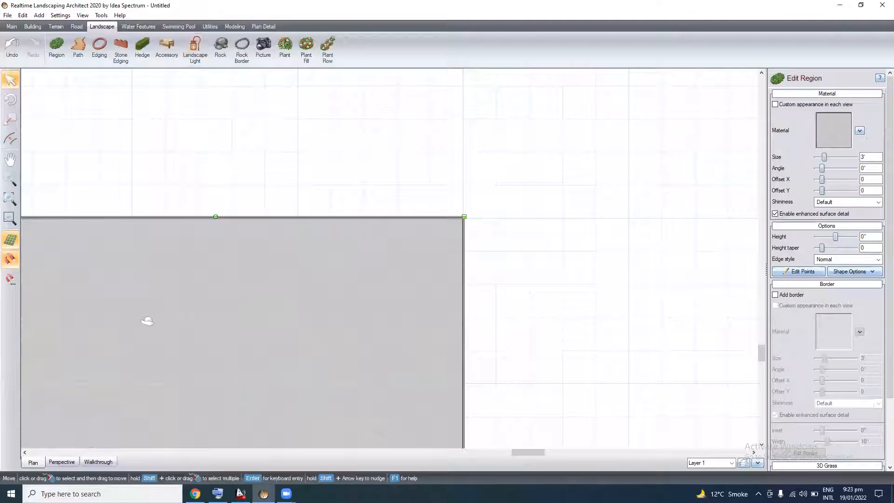
Examine the concrete region's texture in the perspective view from several angles and distances
middle_click_drag(289, 295, 244, 227)
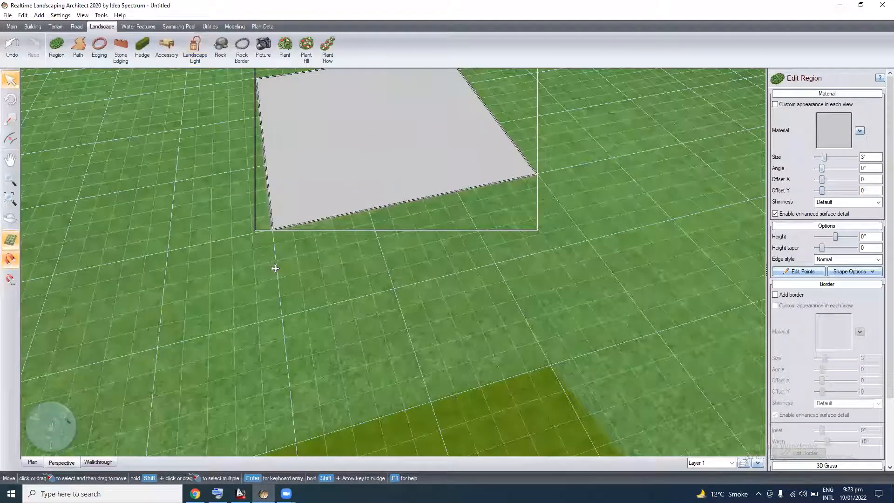
scroll(282, 278, "up", 2)
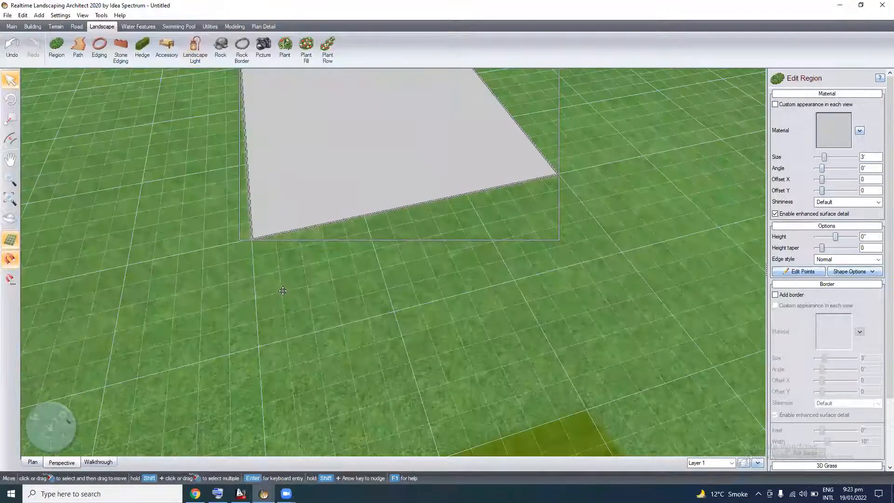
scroll(282, 291, "up", 3)
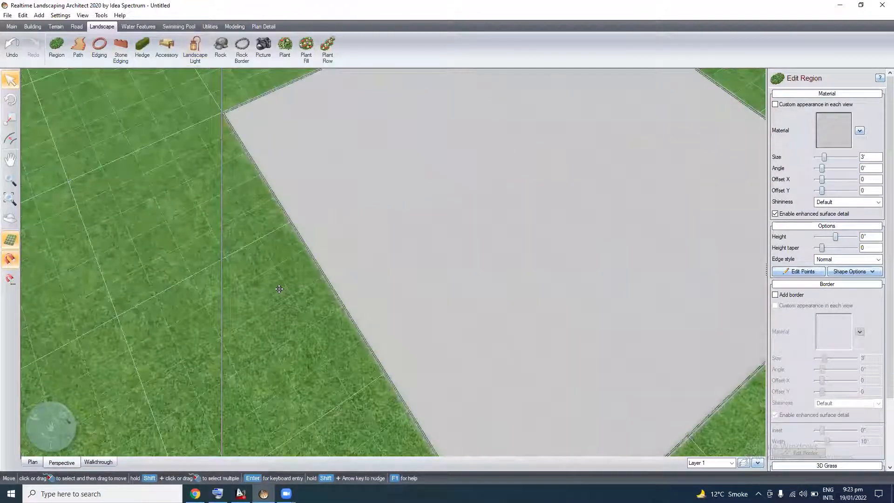
scroll(254, 354, "down", 5)
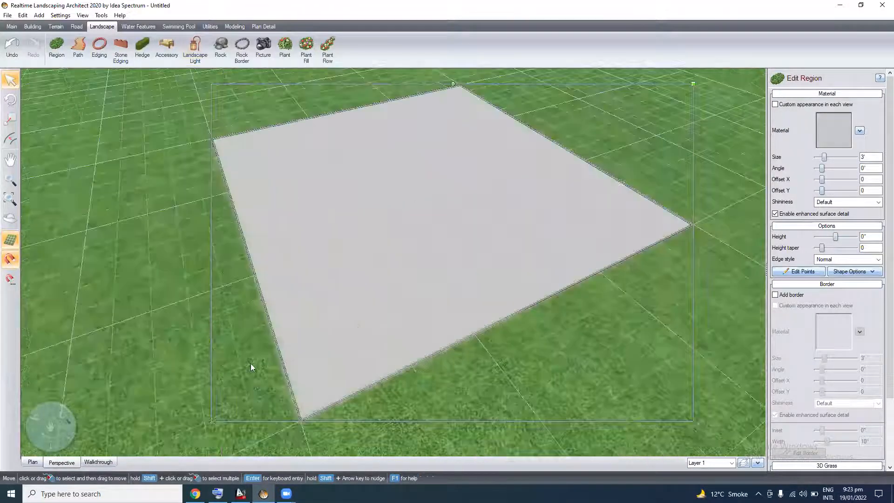
scroll(119, 199, "up", 2)
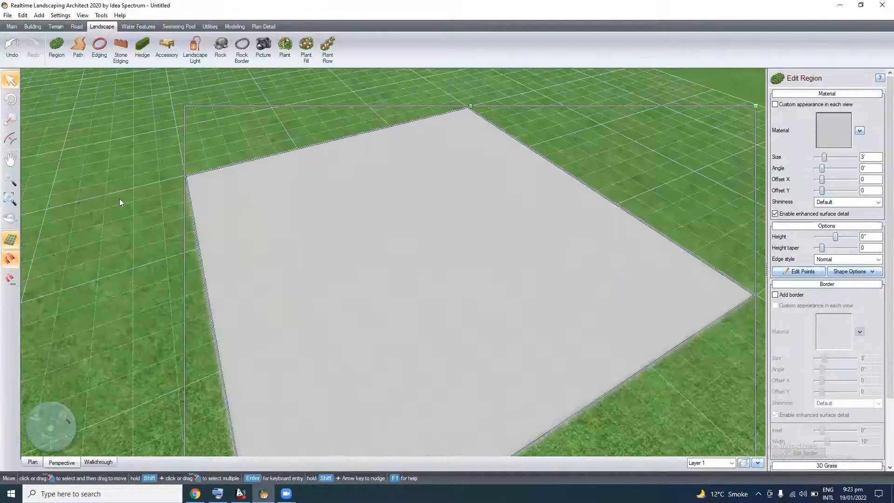
scroll(11, 15, "down", 1)
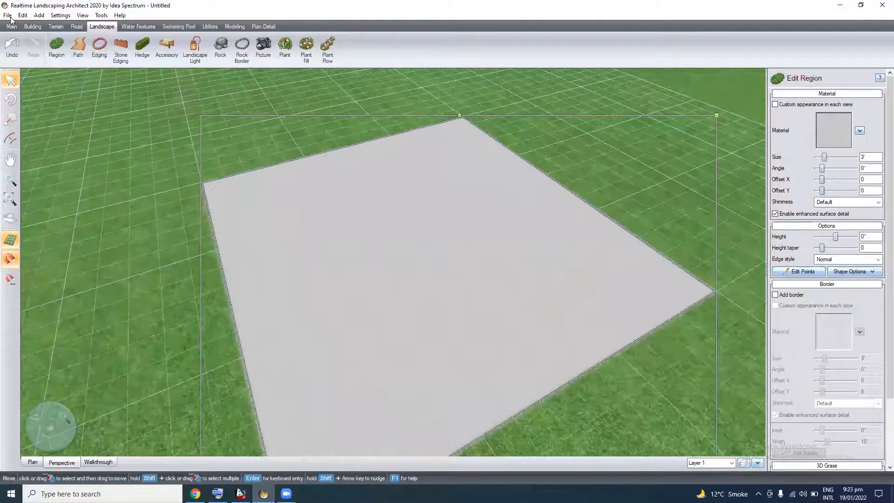
scroll(74, 112, "down", 3)
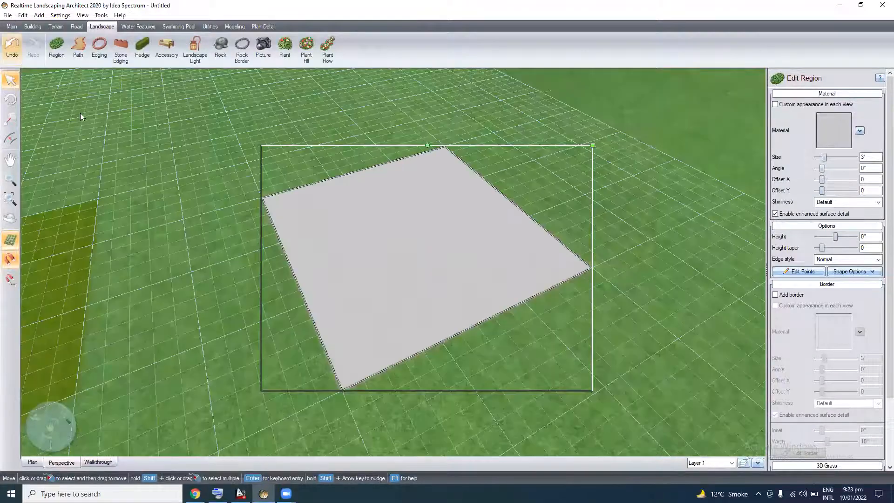
Start the Google Maps satellite photo import and launch Google Maps from its wizard
left_click(7, 15)
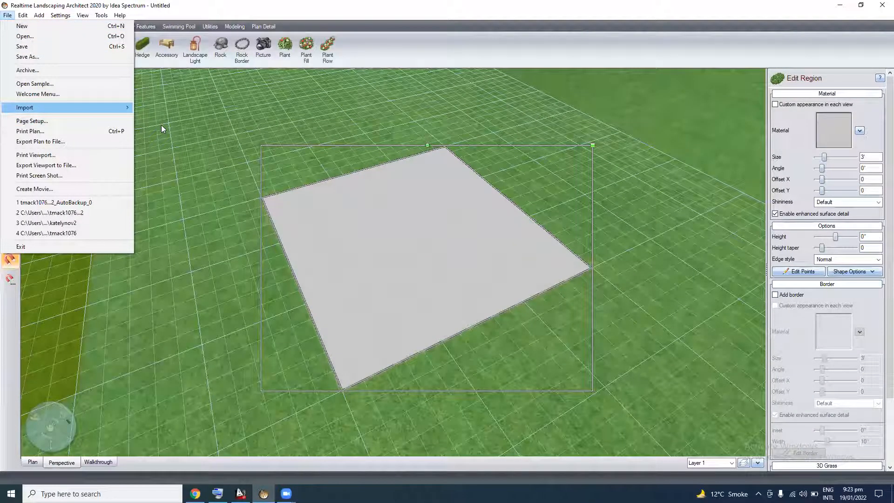
mouse_move(117, 107)
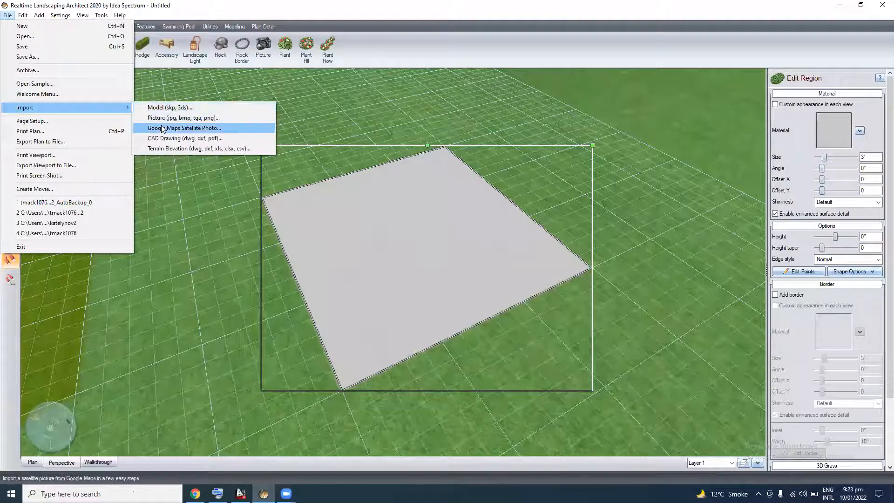
left_click(166, 127)
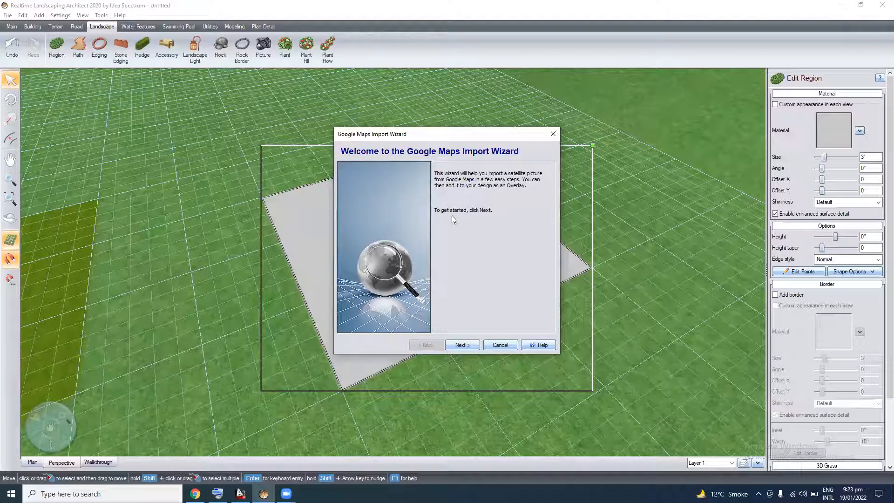
key("Return")
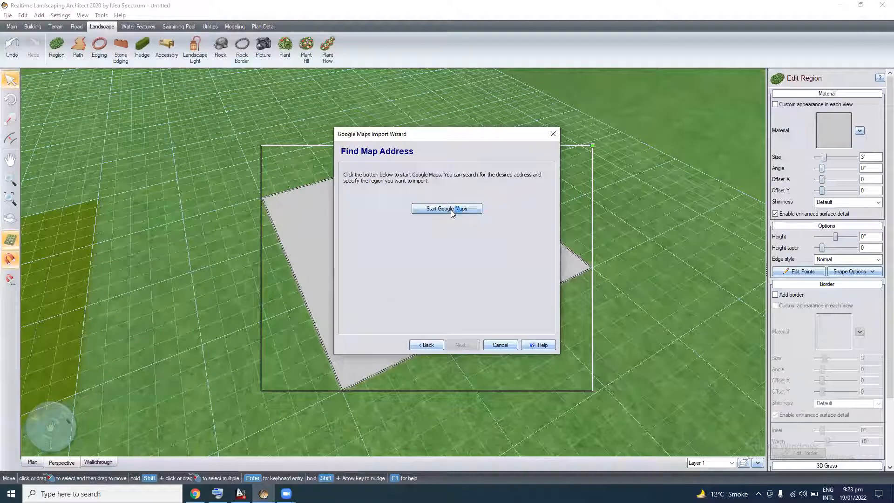
left_click(450, 210)
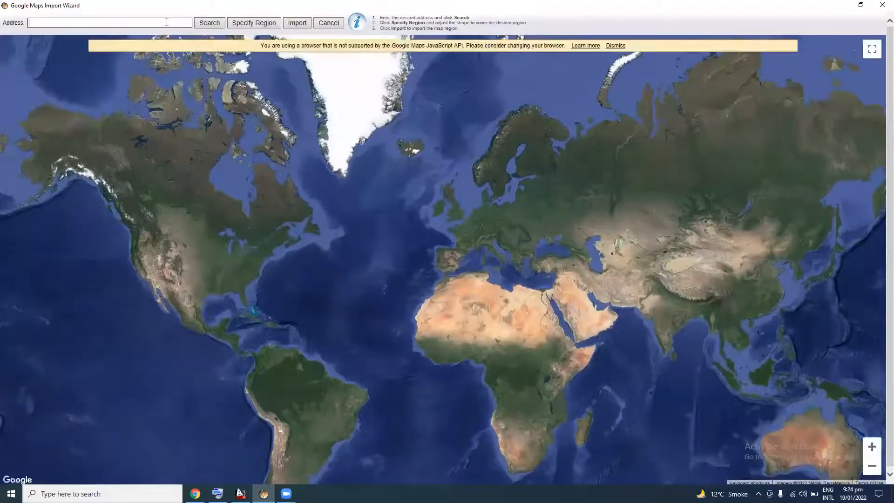
Search the map for the address "university of swabi"
type("niversi")
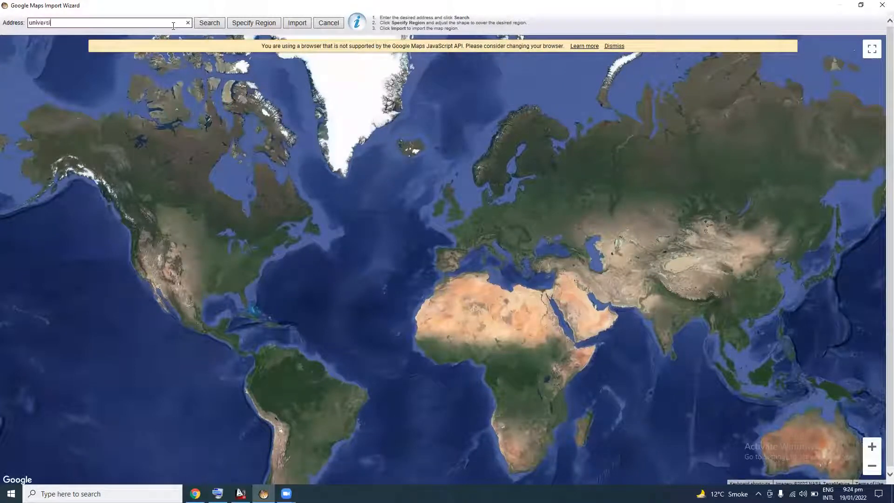
type("ty of w")
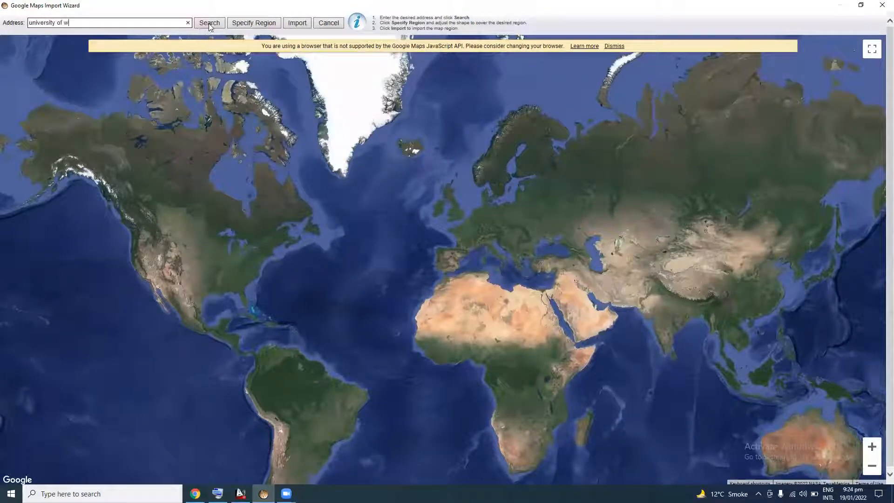
type("abi")
key("Left")
key("Left")
key("Left")
key("Left")
type("s")
key("Tab")
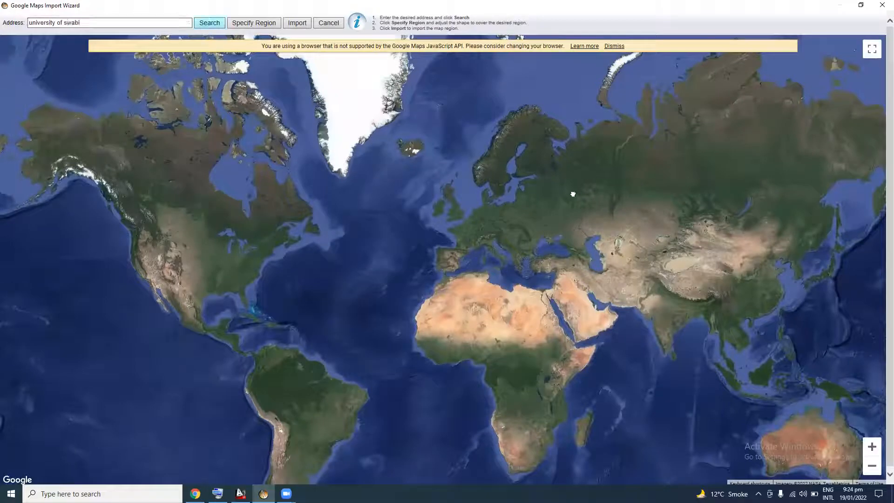
key("Return")
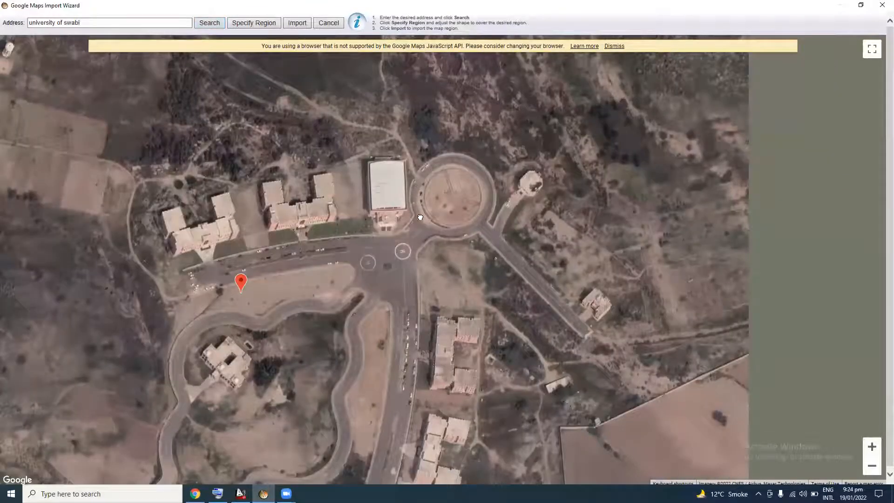
Specify the import region on the map, stretching its four corners to enclose the whole roundabout and its ring road
scroll(439, 241, "up", 1)
scroll(443, 244, "up", 1)
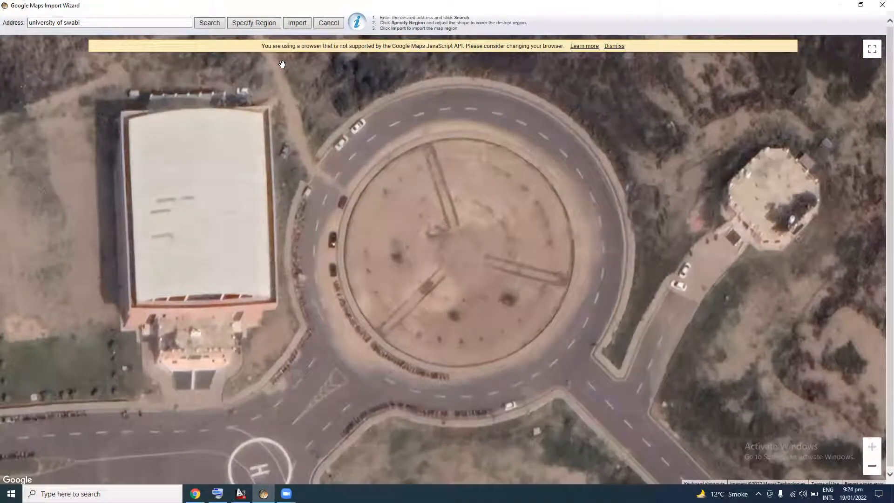
left_click(270, 24)
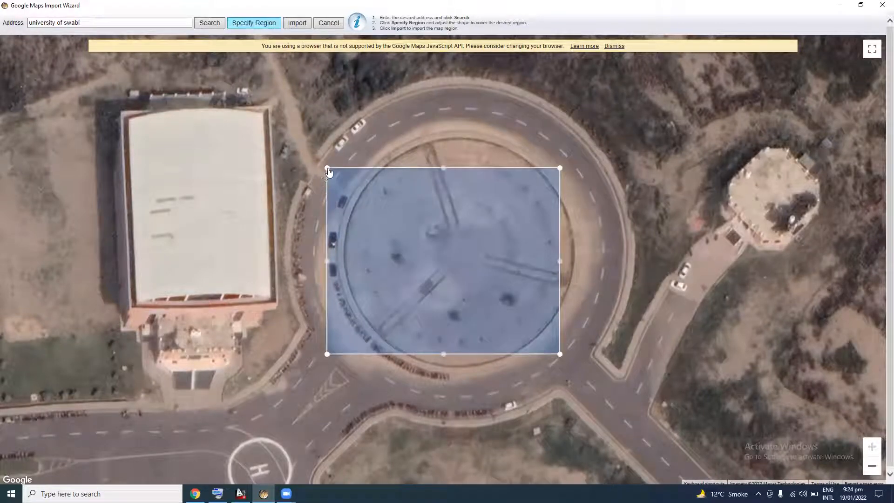
left_click_drag(328, 169, 257, 80)
left_click_drag(560, 167, 633, 70)
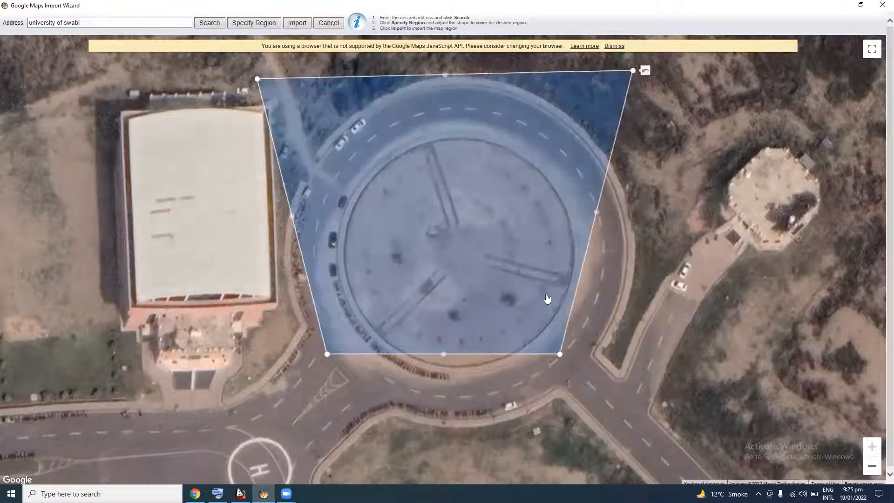
left_click_drag(560, 354, 627, 398)
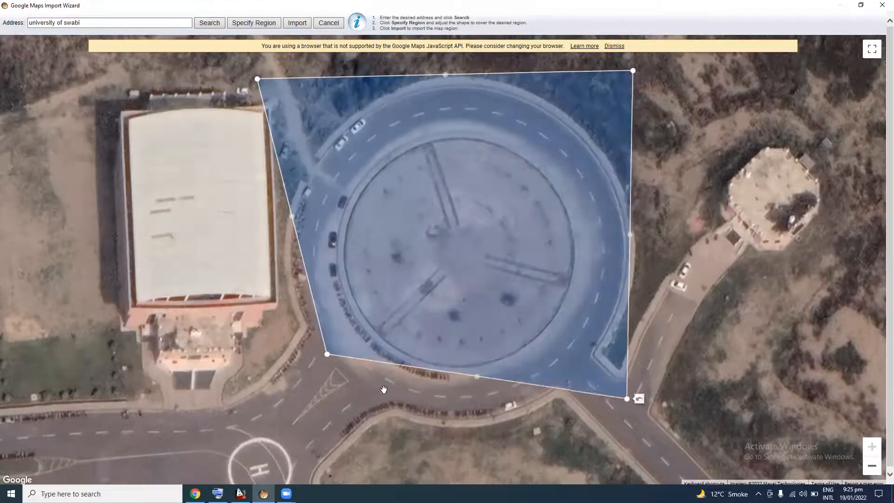
left_click_drag(327, 353, 306, 428)
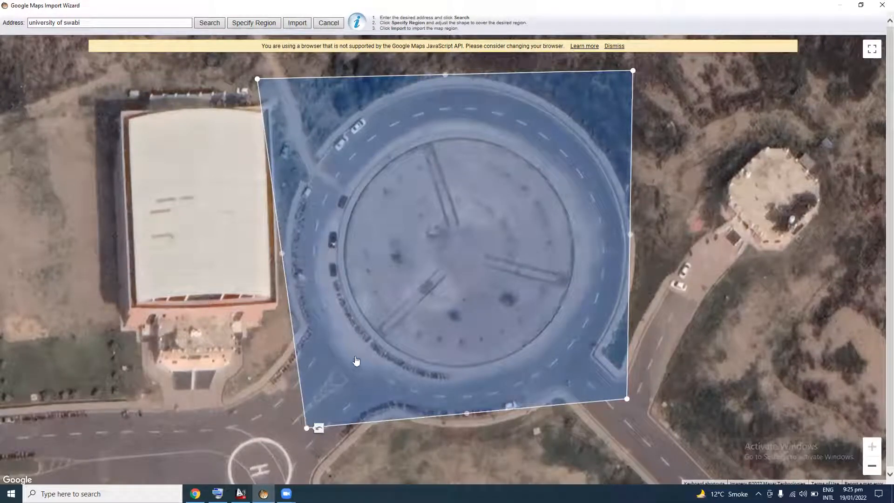
Import the specified map region, saving the picture as "university iff swabi" and adding it to the plan as an overlay
left_click(298, 24)
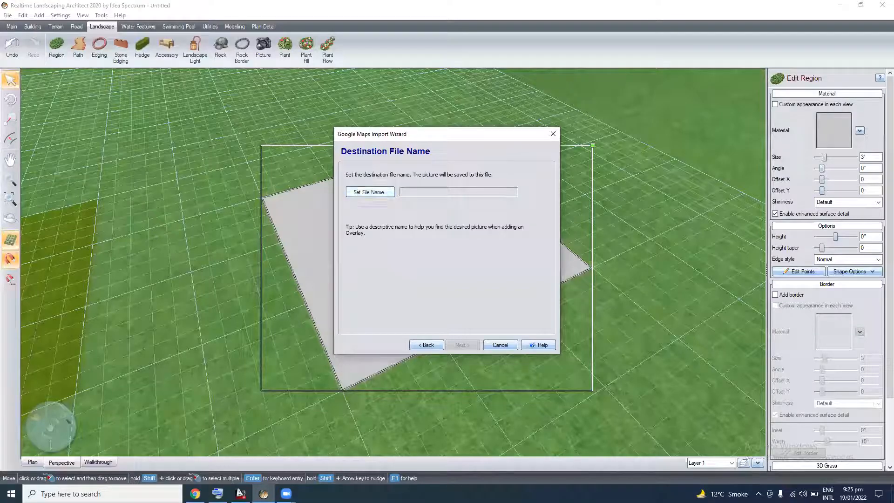
left_click(370, 192)
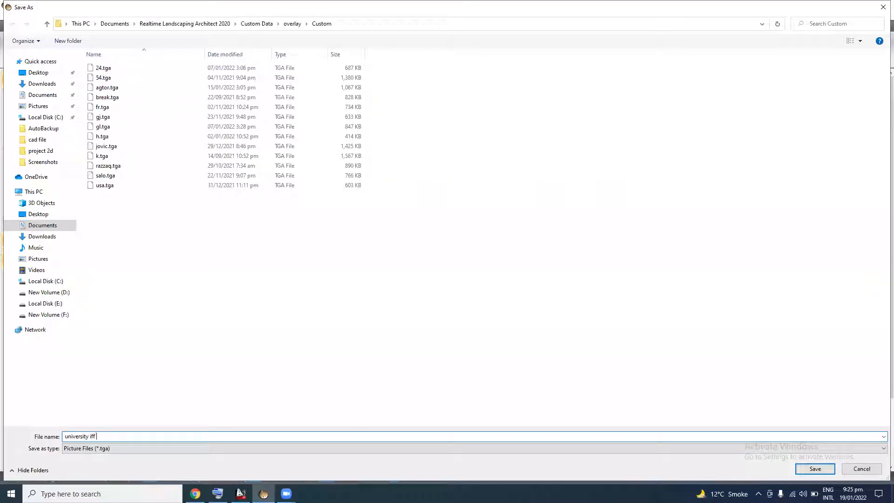
type("iff swabi")
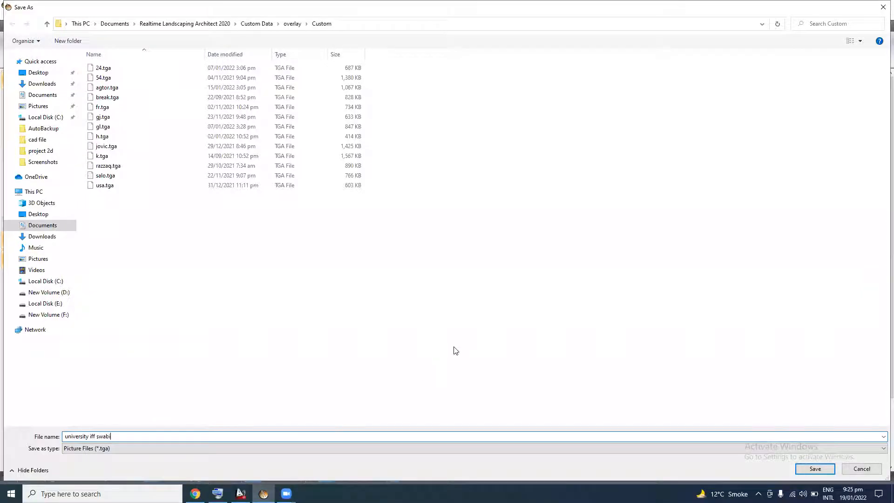
key("Return")
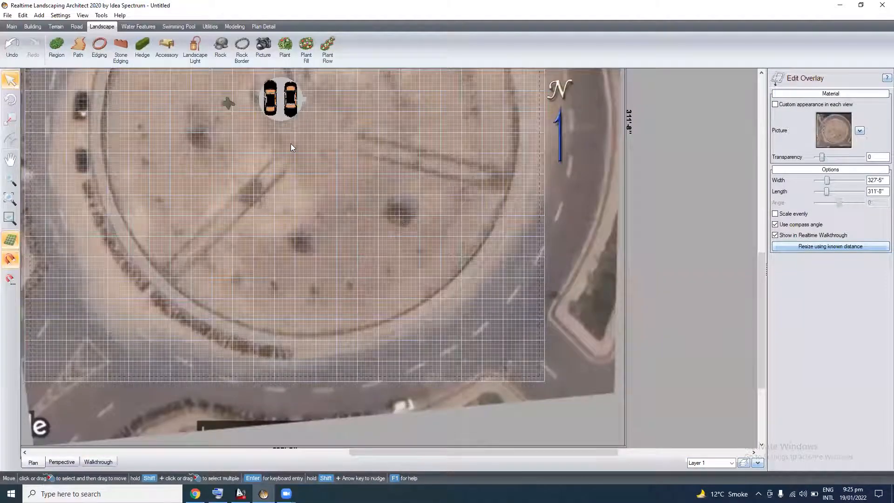
Add a radial dimension from the edge of the roundabout's inner circle to its center, placing the label inside the circle
scroll(335, 153, "down", 3)
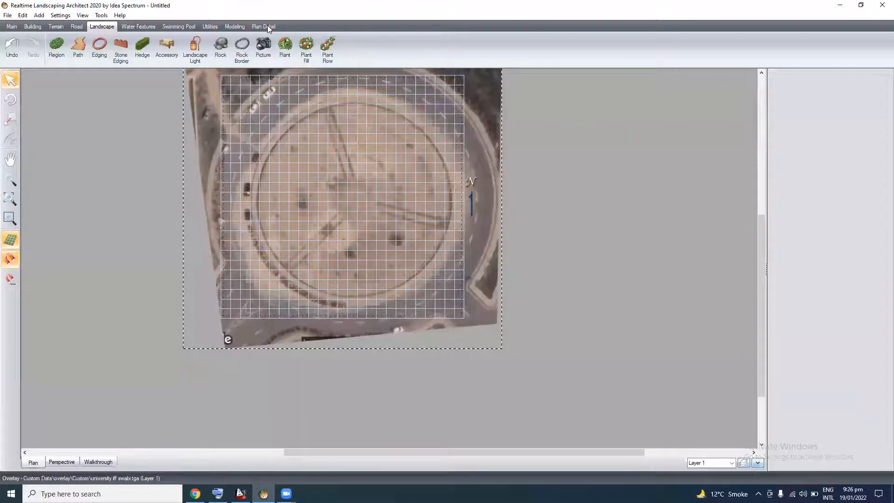
scroll(267, 25, "up", 2)
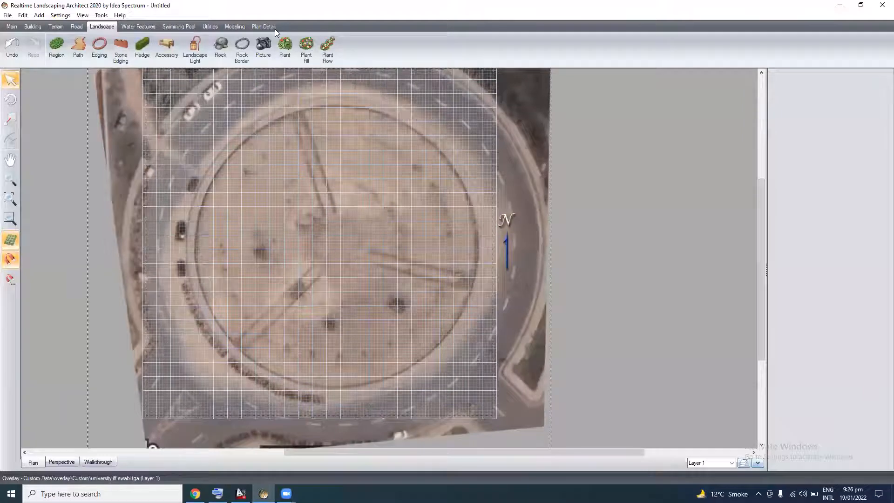
scroll(275, 28, "down", 1)
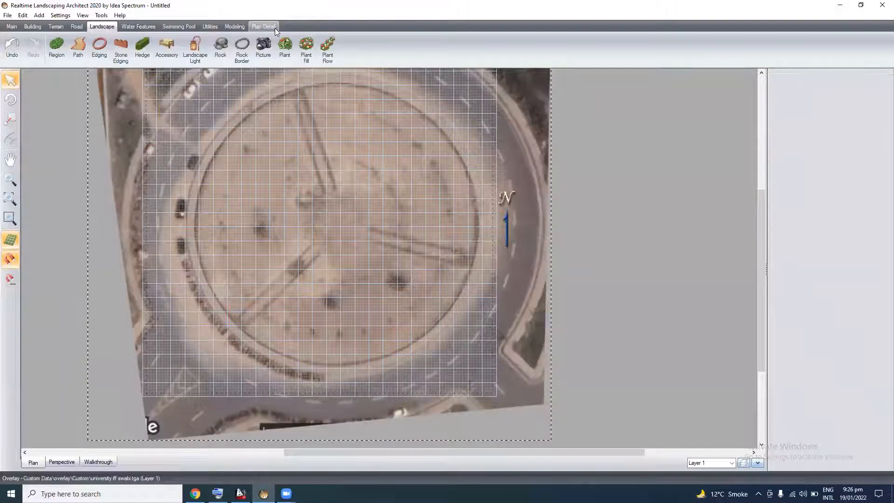
left_click(275, 27)
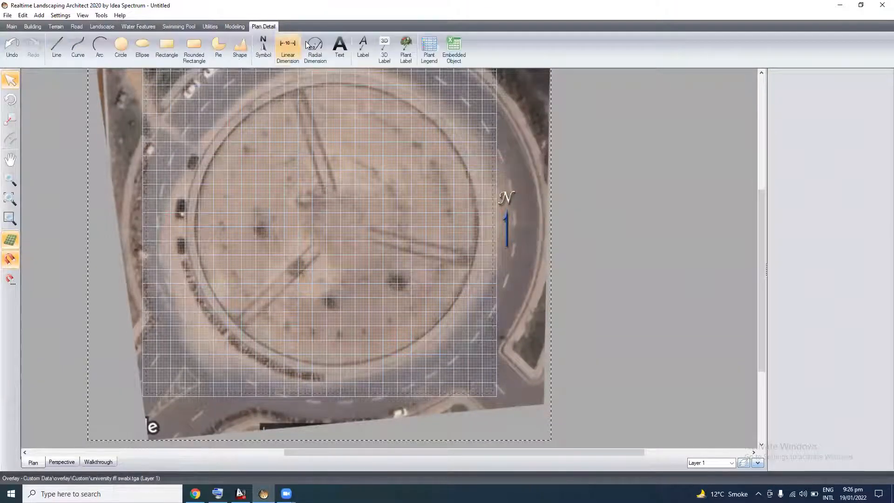
left_click(311, 46)
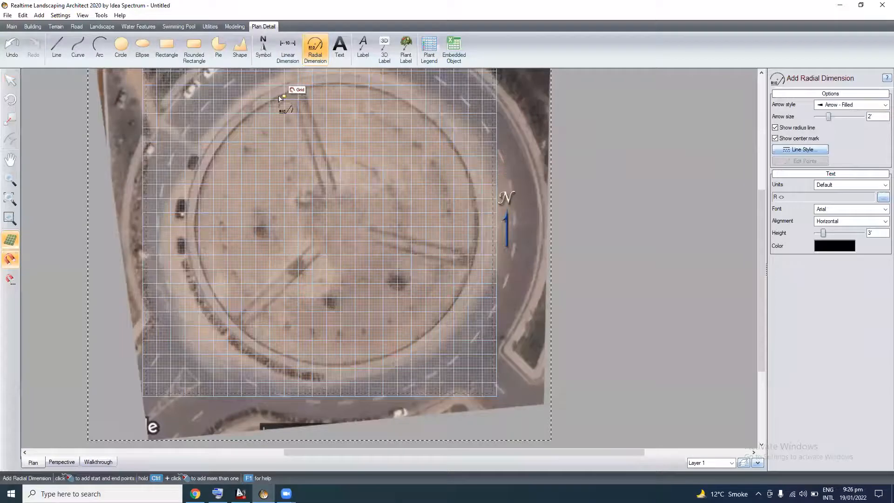
left_click(338, 224)
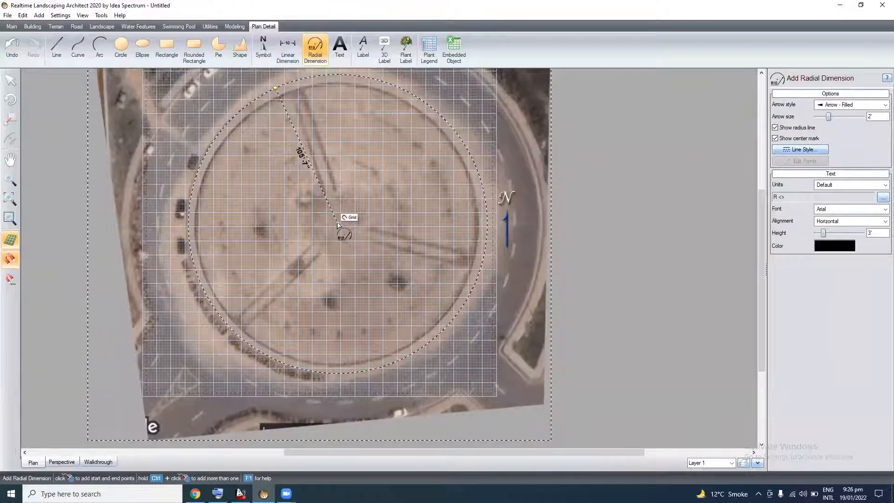
left_click(383, 191)
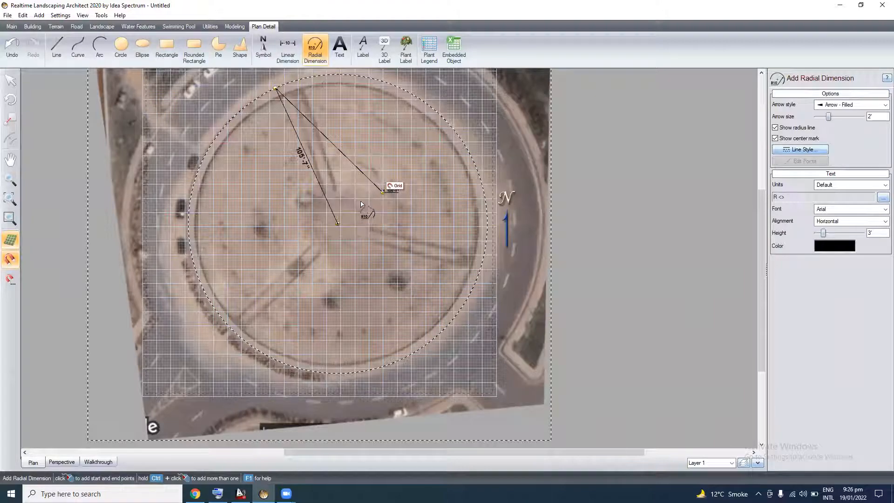
scroll(379, 162, "up", 1)
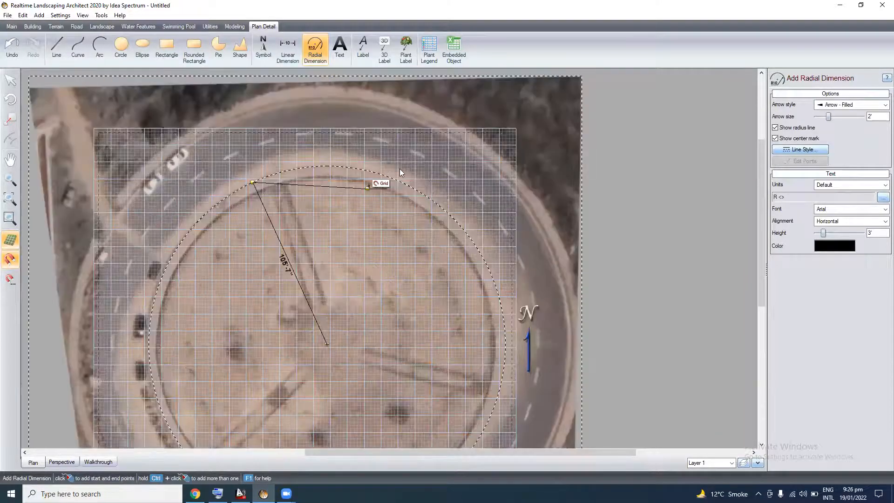
scroll(400, 174, "up", 1)
left_click(386, 186)
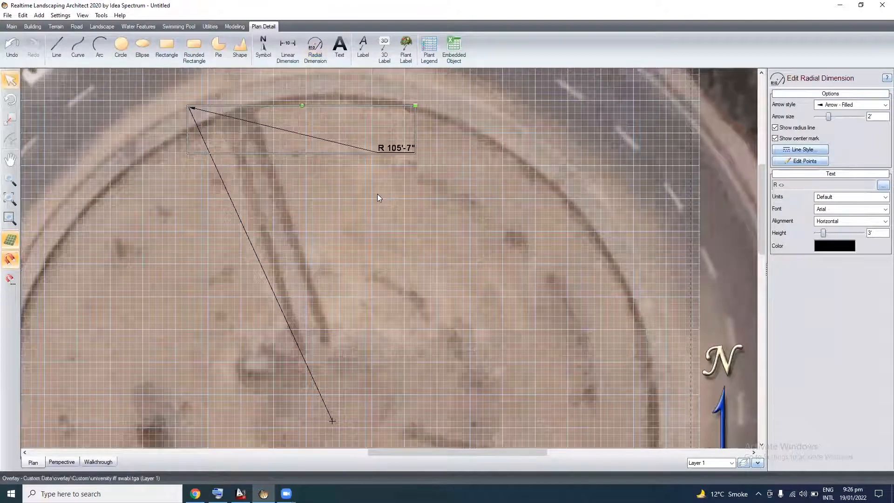
Enlarge the radial dimension's text height to 21'-11" and check its legibility against the whole satellite overlay
scroll(378, 199, "down", 1)
scroll(374, 193, "down", 1)
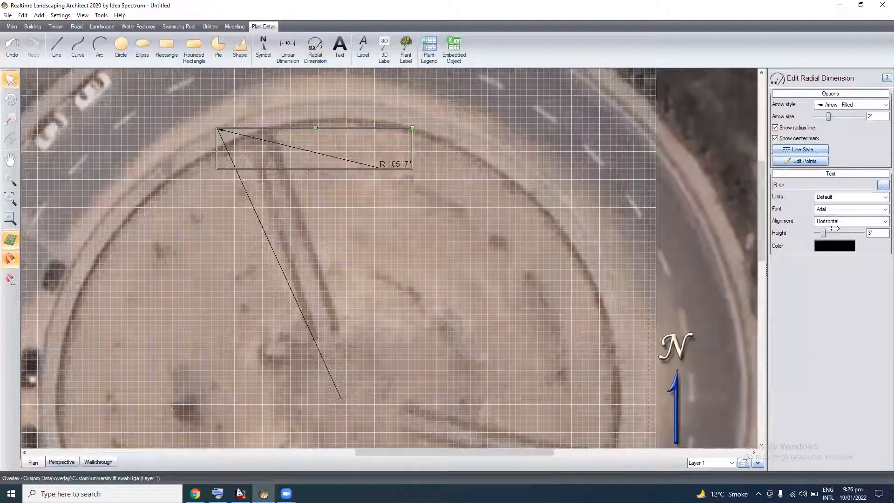
scroll(400, 206, "down", 2)
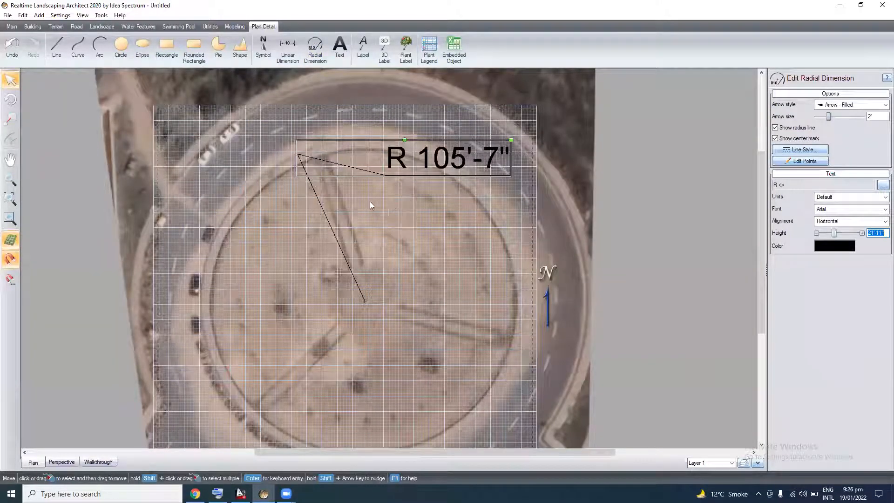
scroll(380, 196, "up", 2)
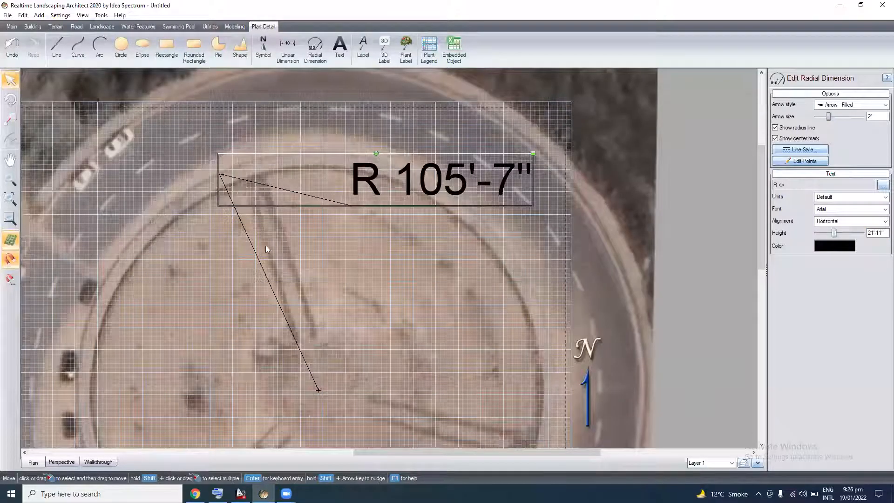
scroll(441, 160, "down", 1)
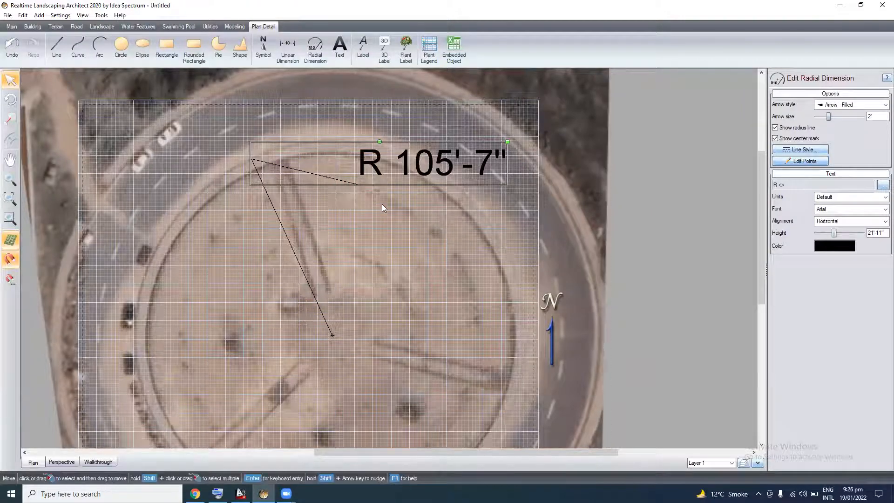
scroll(382, 202, "down", 1)
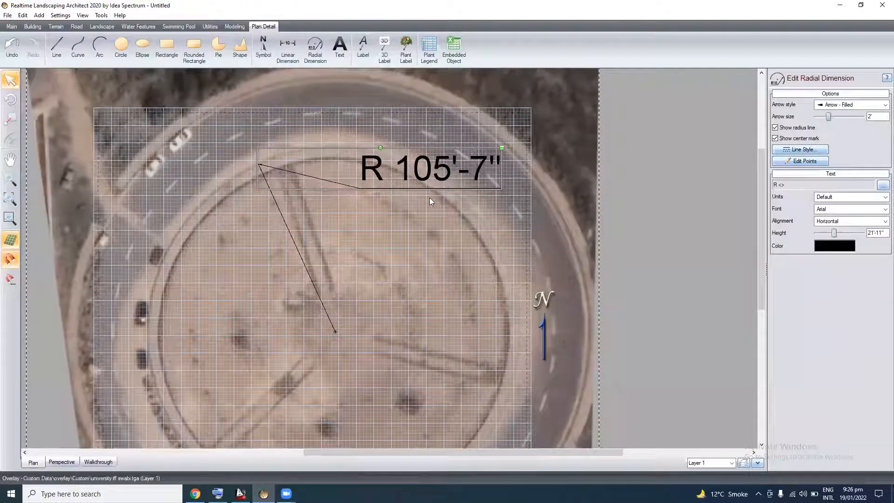
scroll(485, 178, "down", 1)
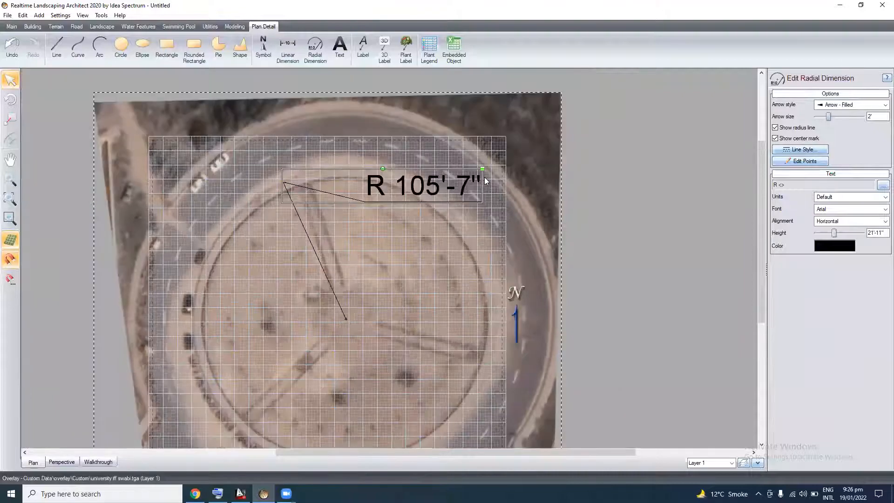
scroll(485, 177, "down", 1)
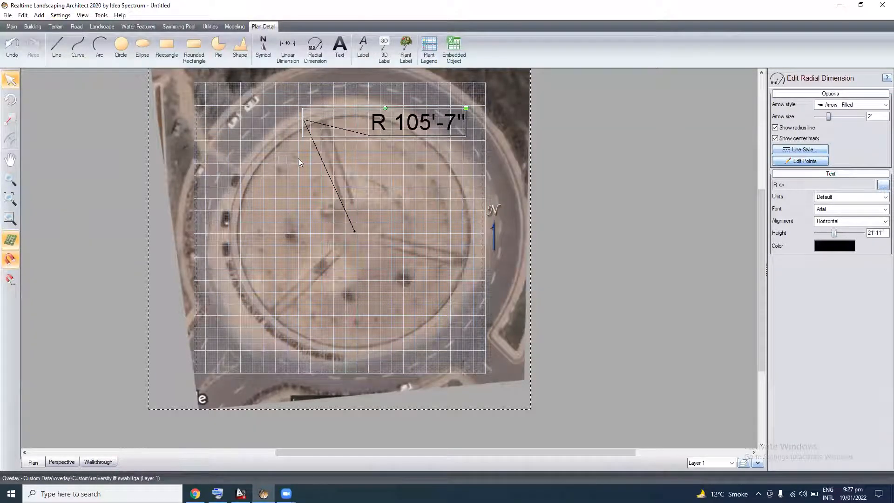
Clear the plan by deleting the radial dimension, the satellite overlay, and the grass and concrete regions
key("Delete")
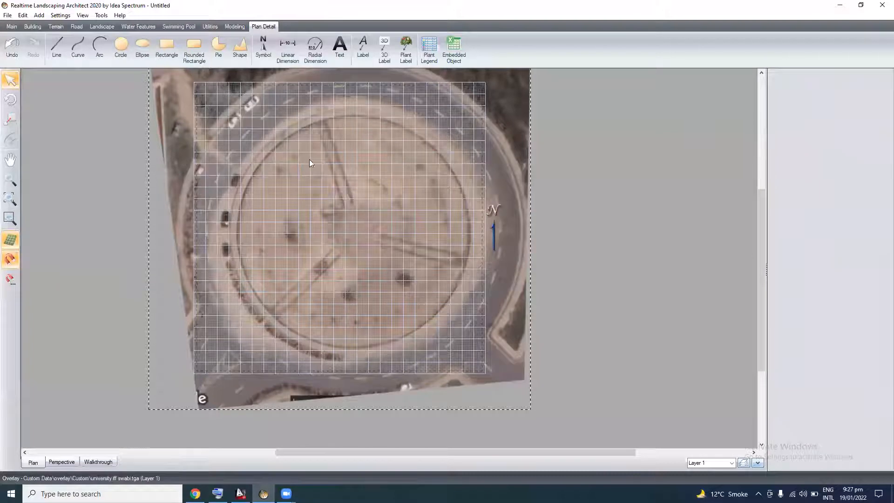
left_click(507, 136)
key("Delete")
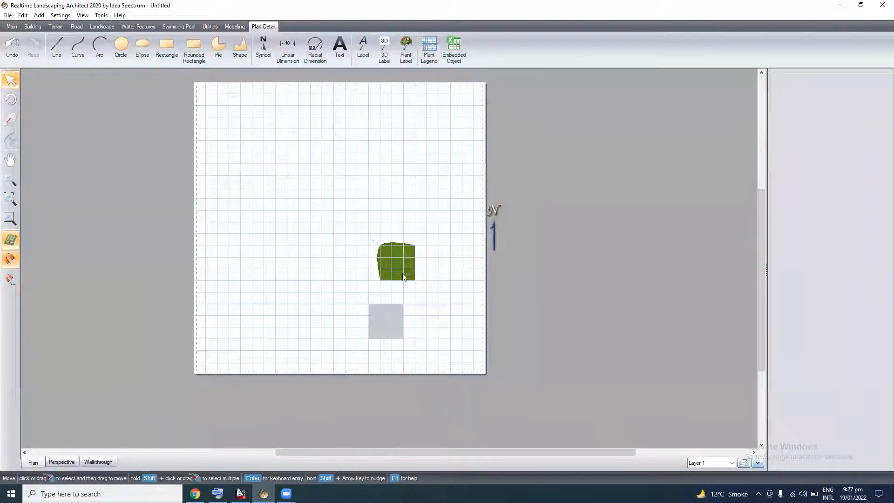
left_click_drag(337, 189, 460, 352)
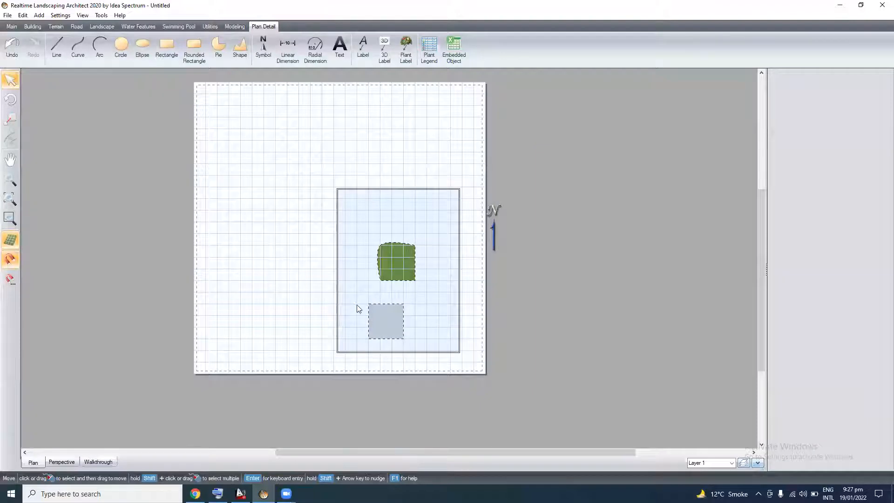
left_click(340, 352)
key("Delete")
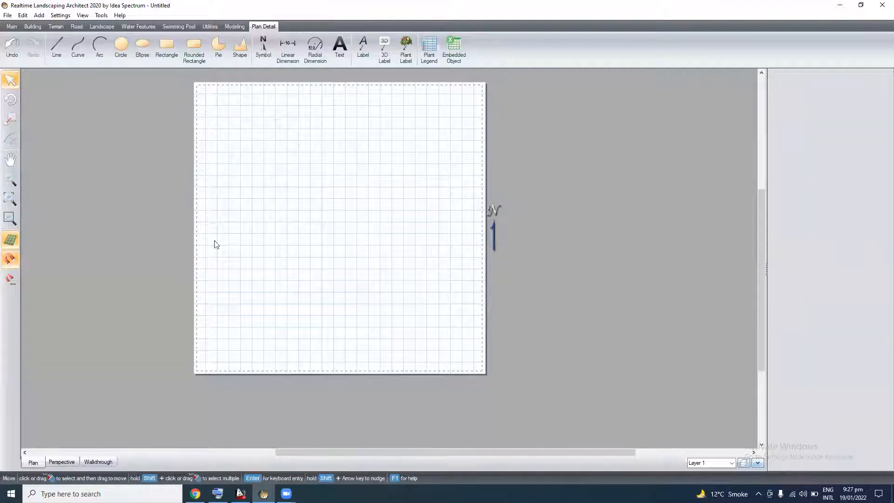
Start another Google Maps satellite photo import and launch Google Maps from its wizard
left_click(9, 15)
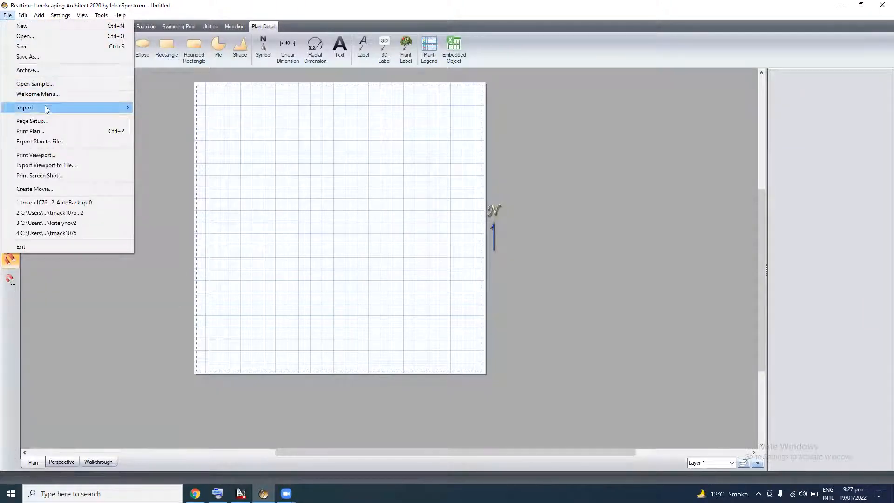
mouse_move(53, 107)
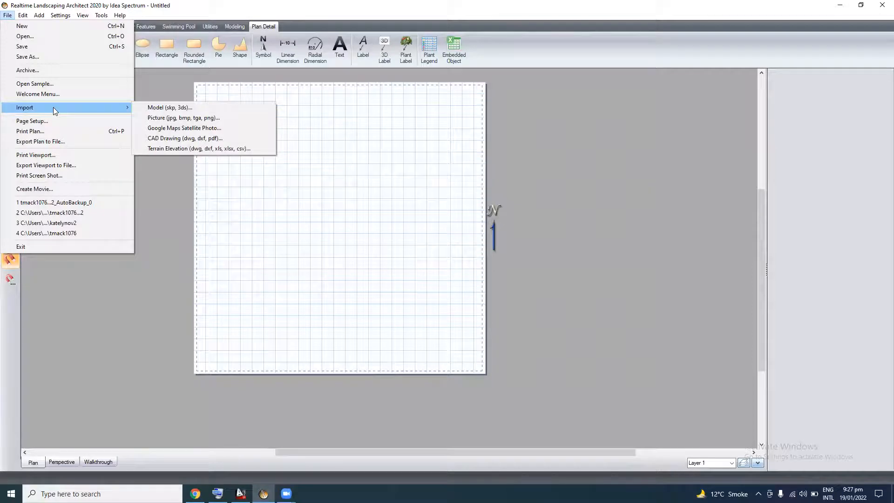
left_click(165, 127)
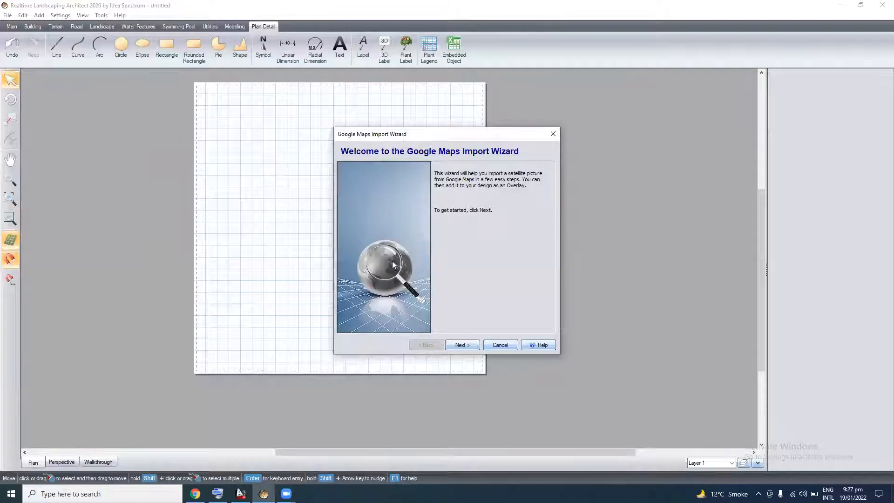
left_click(463, 345)
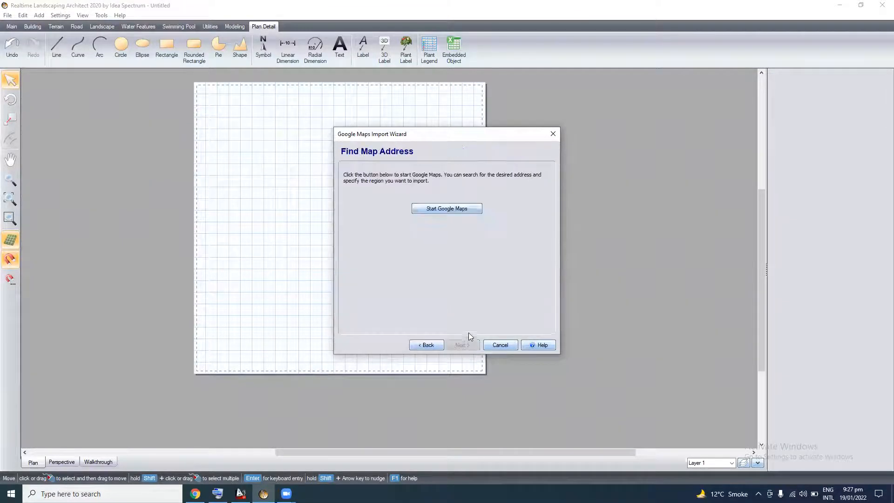
left_click(433, 209)
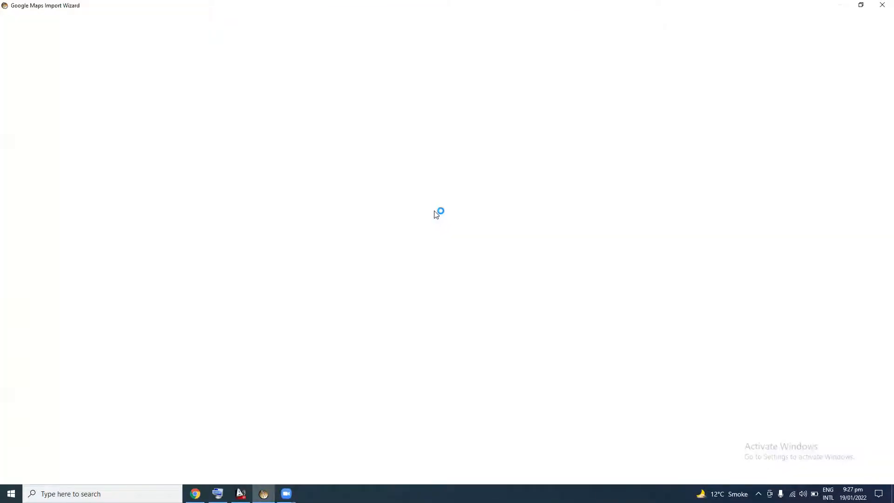
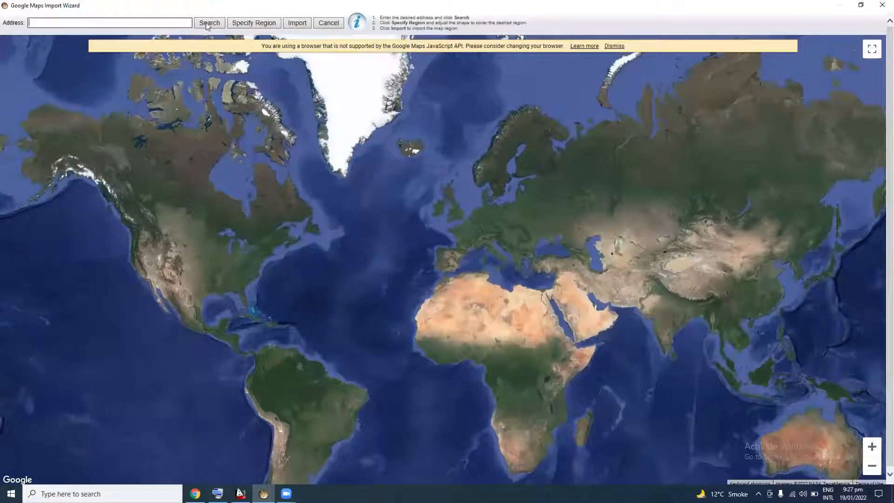
Find "university of swabi" on the import wizard's map
type("university of swabi")
key("Tab")
key("Return")
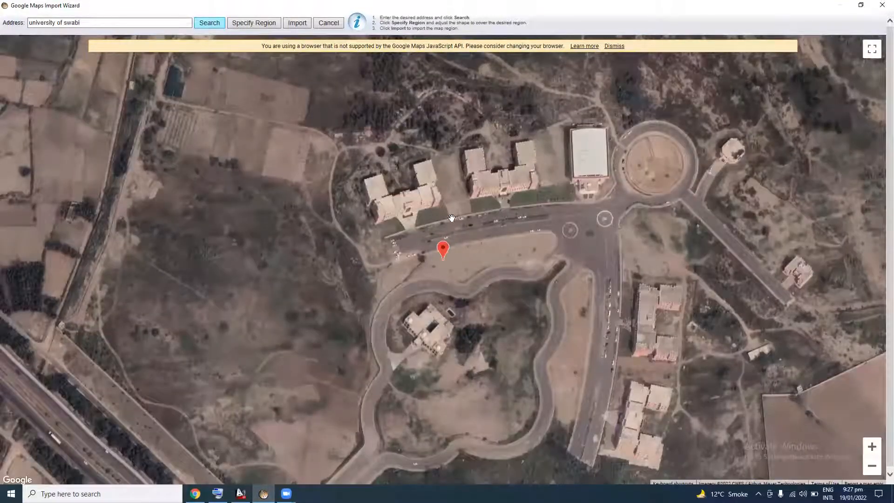
Fit a four-cornered import region tightly around the H-marked helipad circle nearest the roundabout and import that map area
scroll(454, 217, "up", 2)
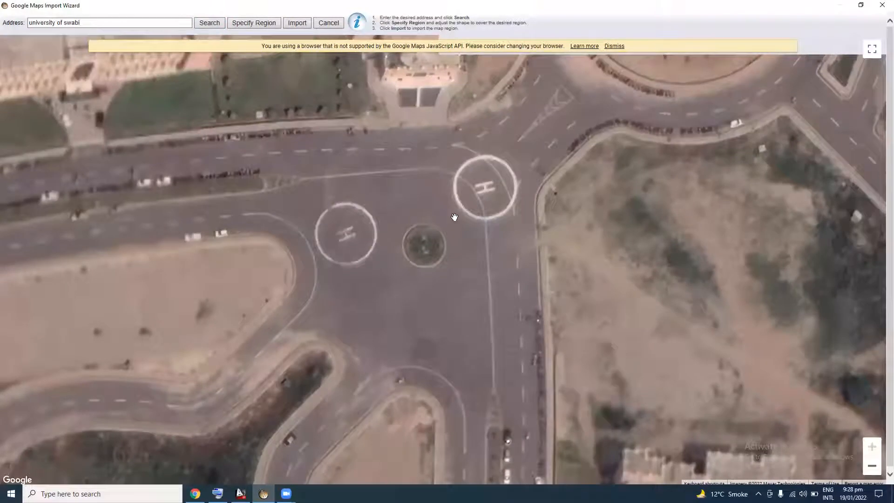
left_click_drag(451, 228, 451, 233)
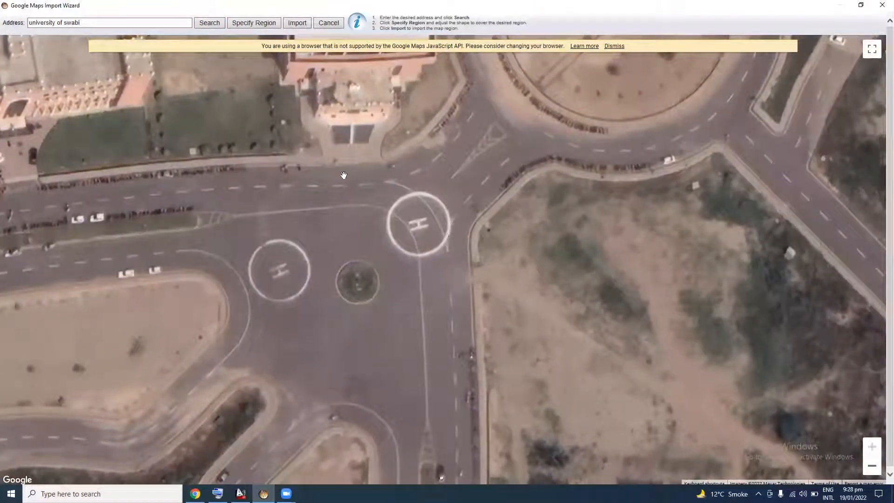
left_click(267, 24)
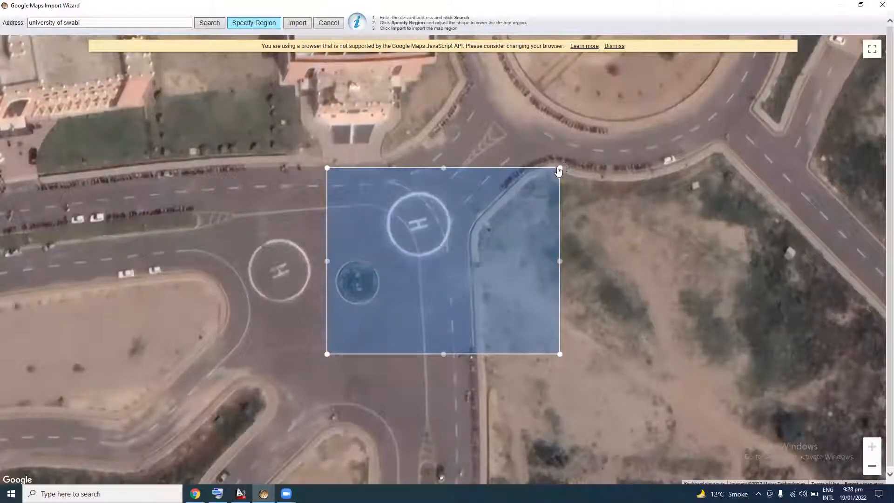
left_click_drag(560, 168, 472, 184)
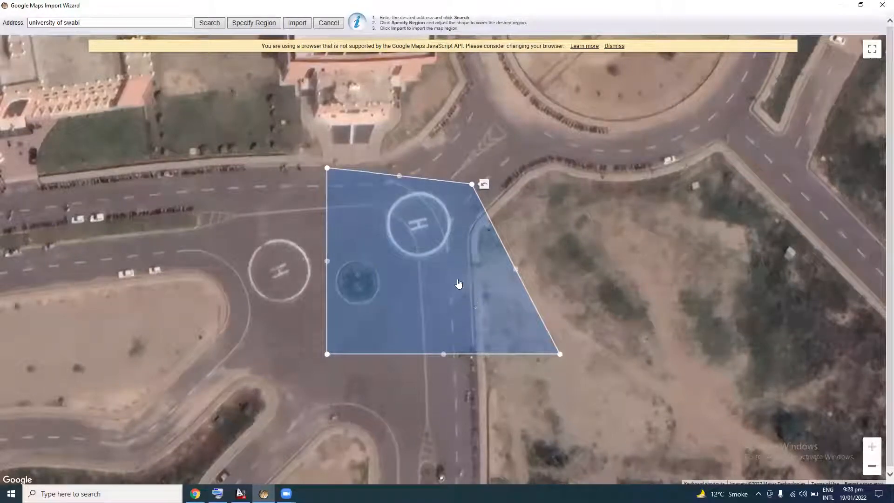
left_click_drag(459, 281, 458, 273)
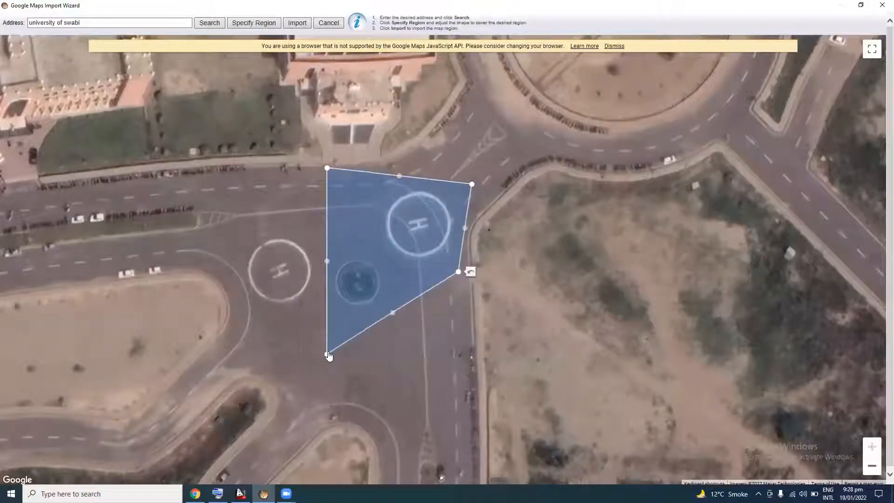
left_click_drag(329, 356, 376, 319)
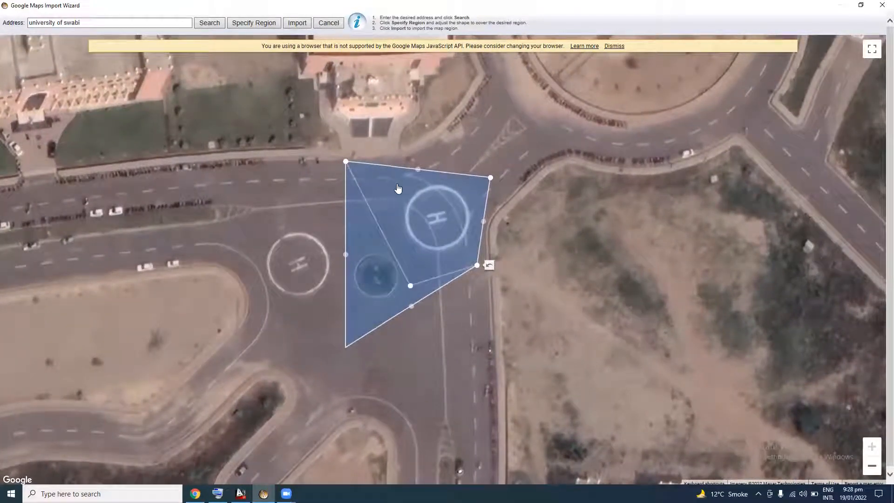
left_click(296, 25)
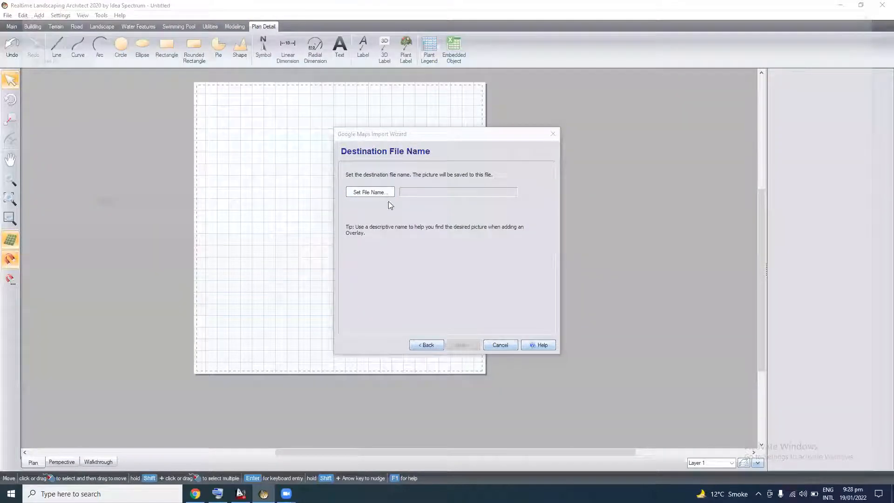
Save the satellite picture under the file name helipad and finish the import onto the plan
left_click(386, 195)
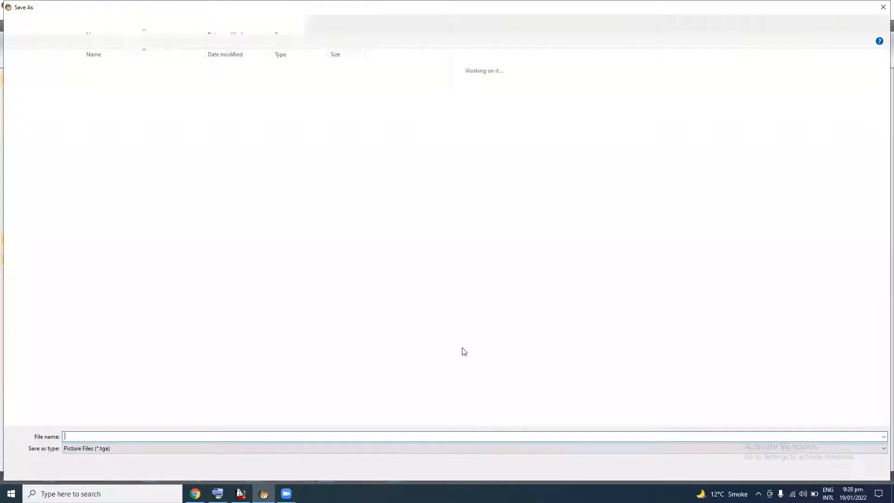
type("helipad")
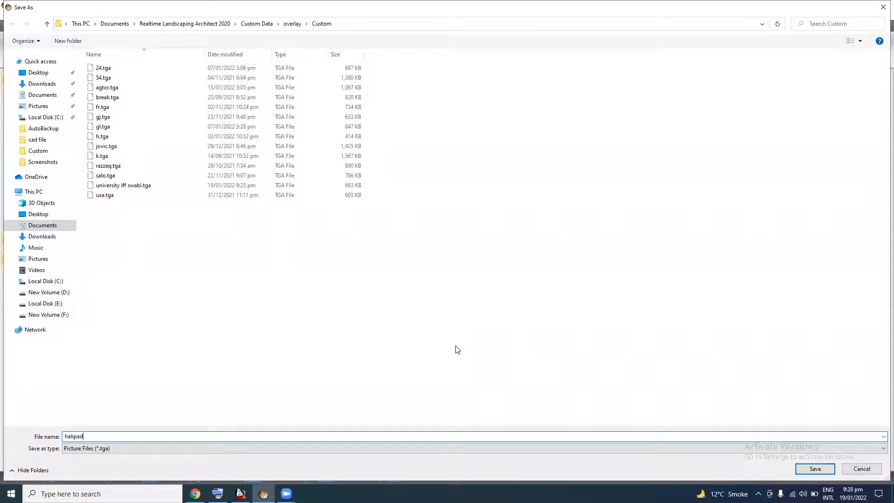
key("Return")
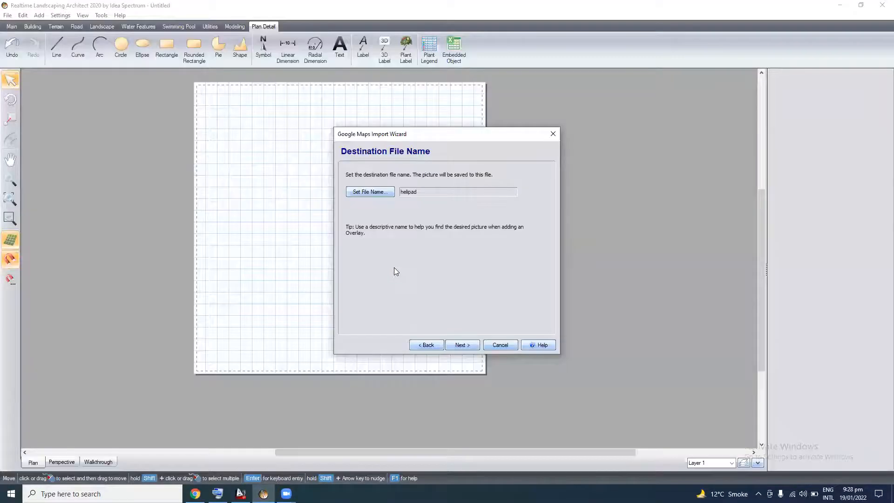
key("Return")
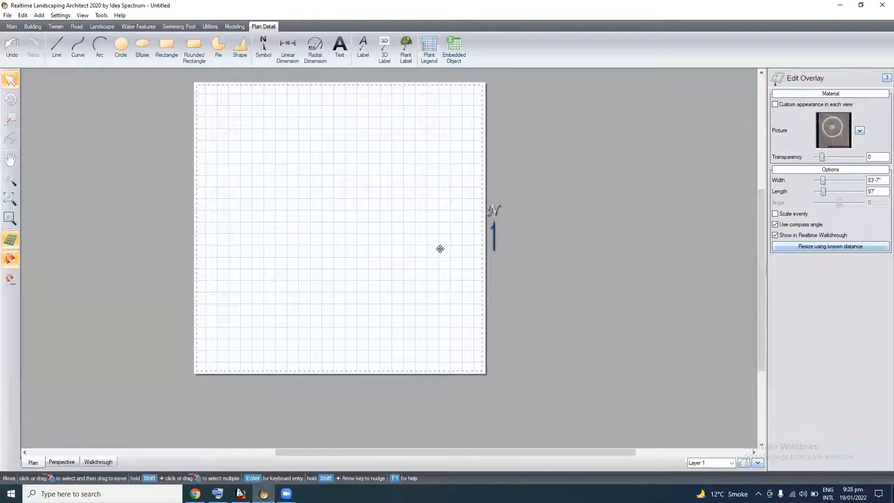
With snapping off, draw a radial dimension from the helipad circle's outer edge to the centre of the H
scroll(440, 249, "up", 3)
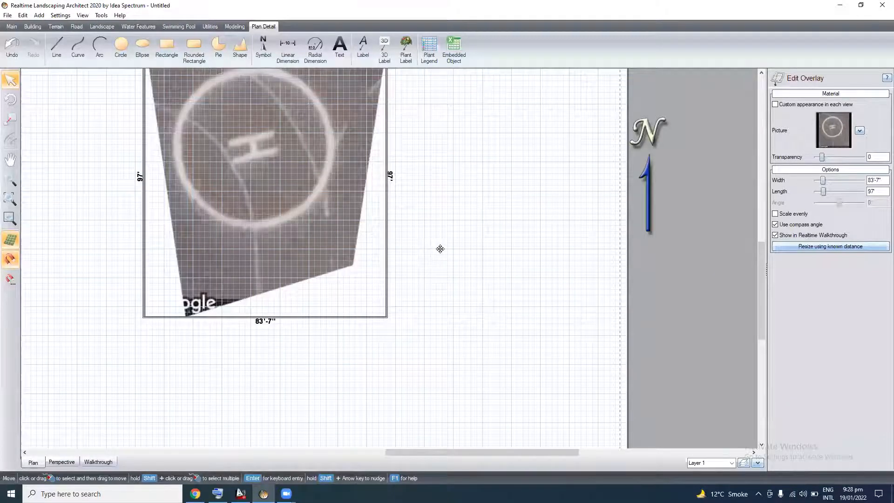
middle_click_drag(440, 248, 568, 274)
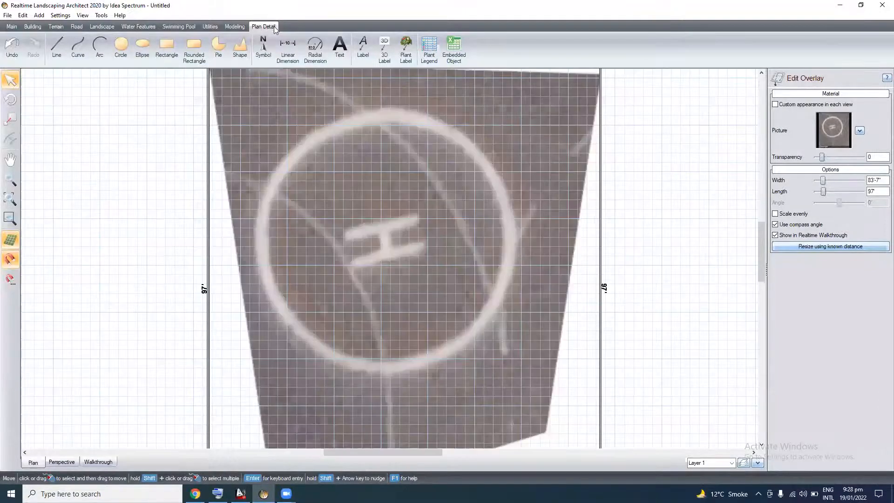
left_click(313, 53)
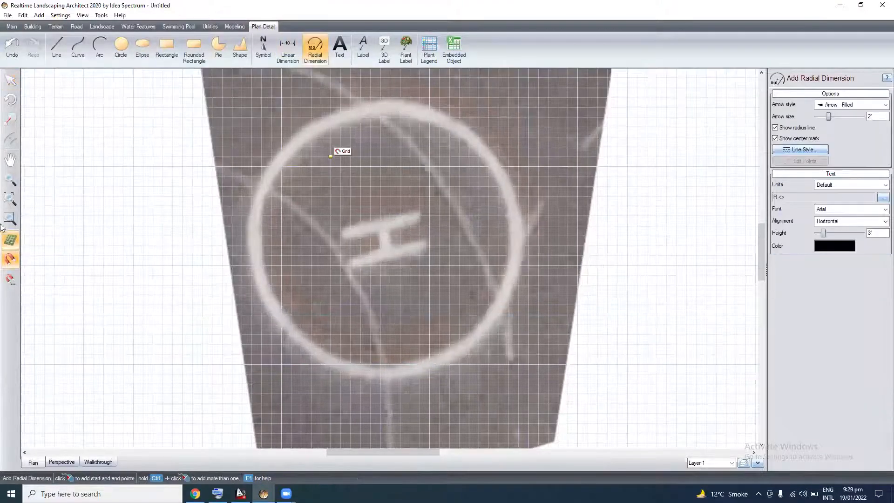
scroll(184, 233, "up", 1)
key("Up")
key("Up")
key("Up")
key("Up")
key("Up")
key("Up")
key("Up")
key("Up")
key("Up")
key("Up")
key("Up")
key("Up")
key("Up")
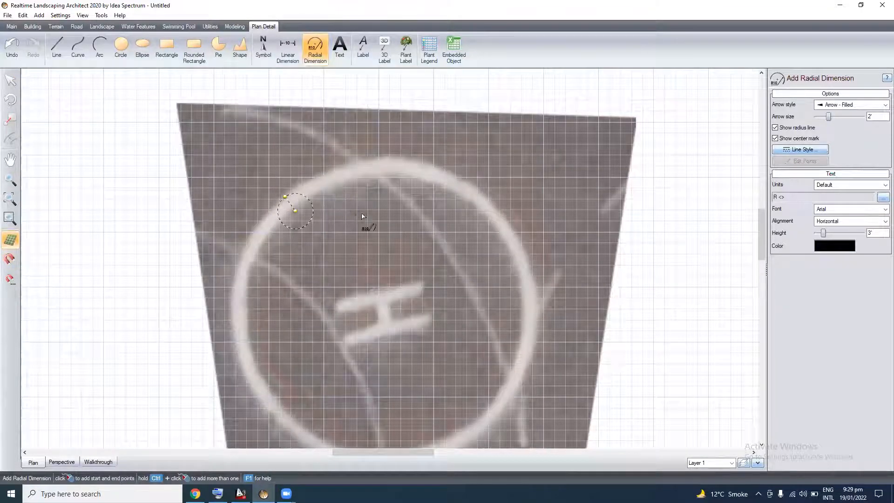
left_click(285, 198)
key("Down")
key("Down")
key("Down")
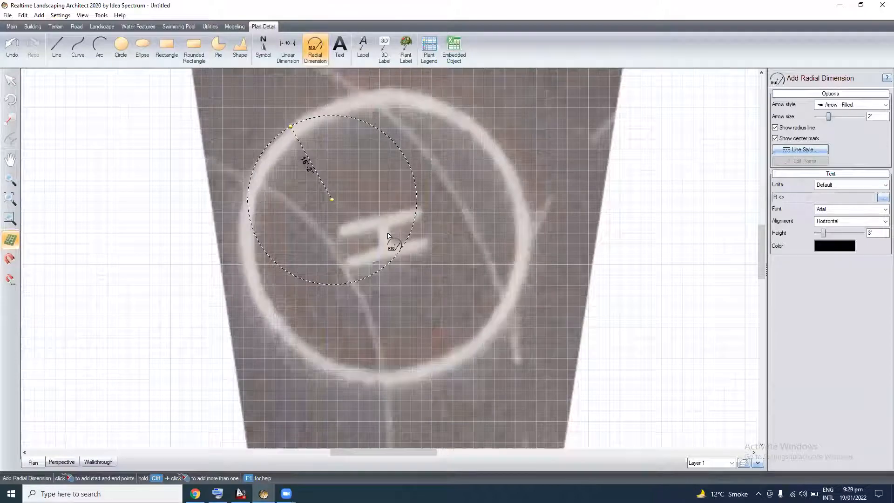
scroll(388, 237, "down", 1)
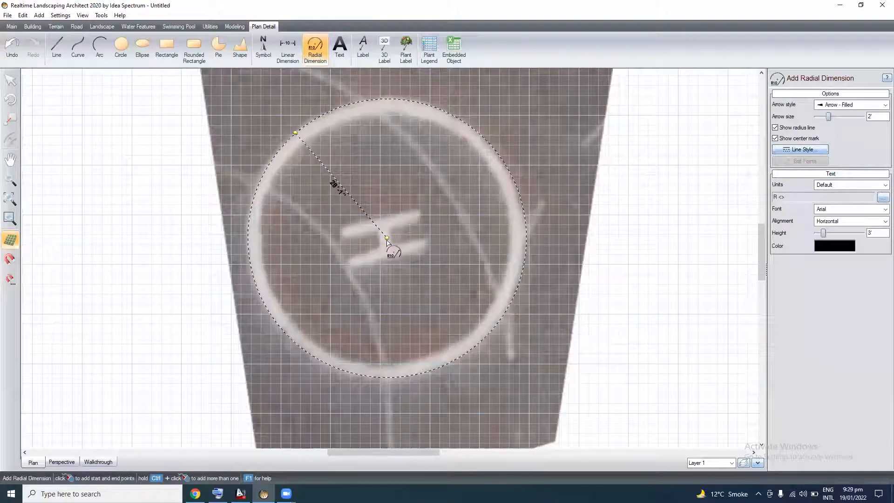
key("space")
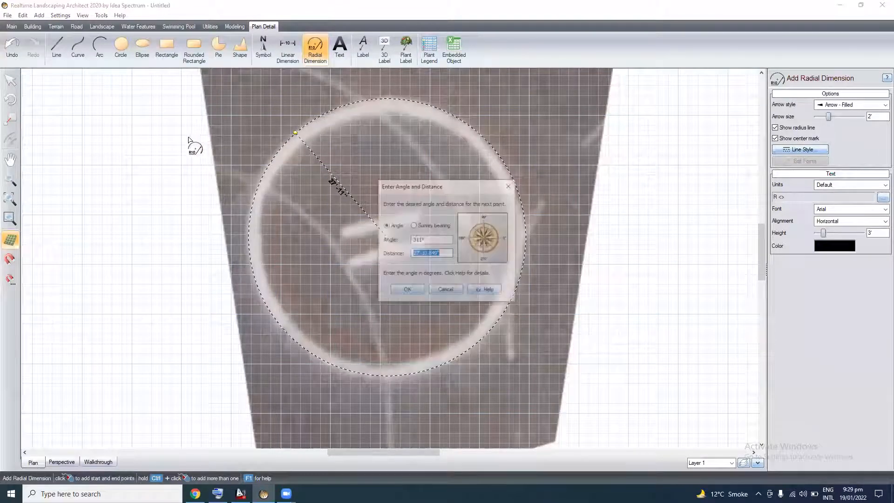
key("Return")
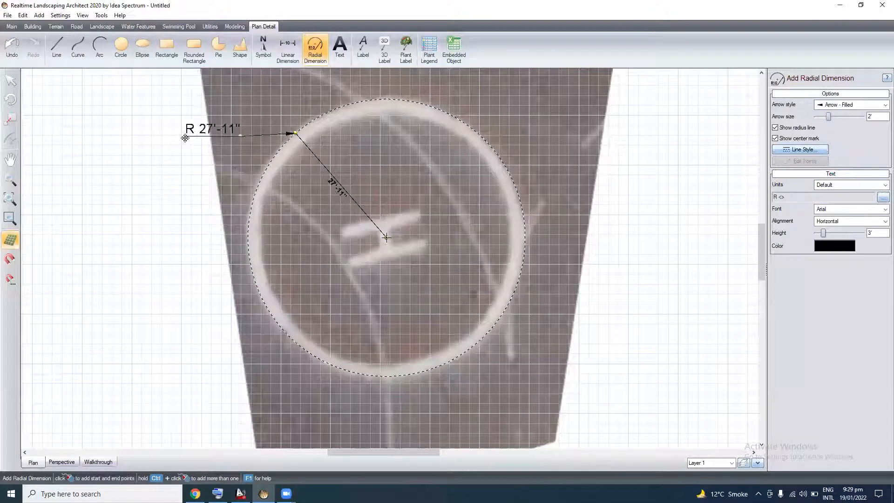
Place the radial dimension's label outside the overlay's left edge and check that it reads clearly
left_click(204, 135)
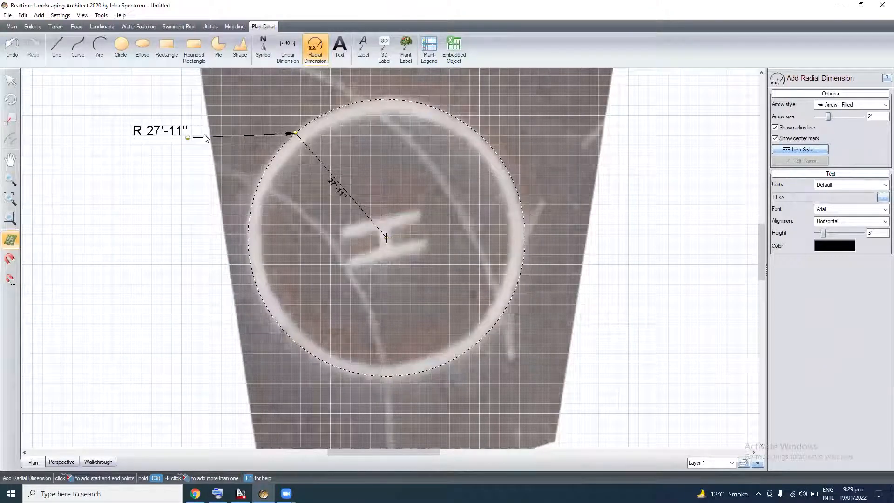
key("Left")
key("Left")
key("Left")
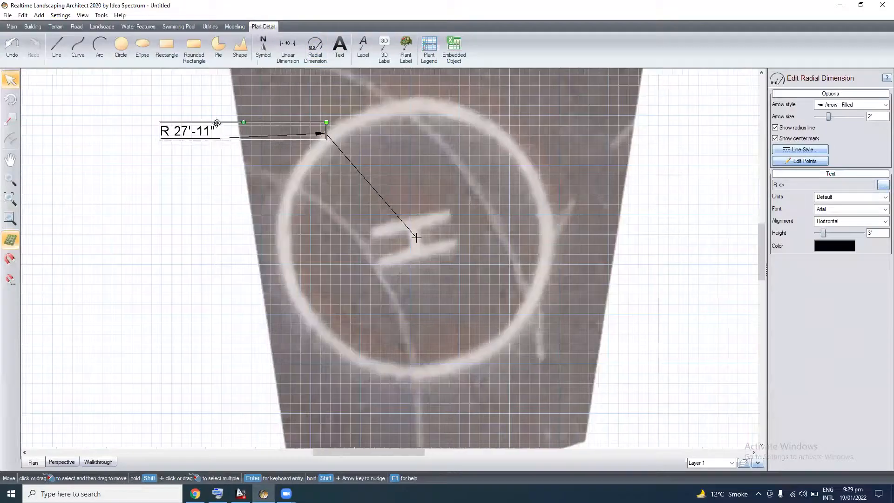
key("Up")
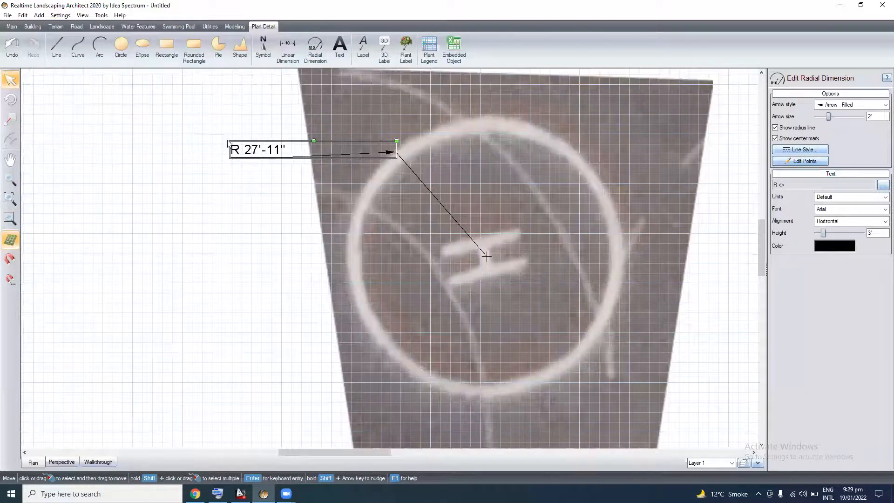
scroll(228, 139, "up", 1)
scroll(236, 133, "up", 1)
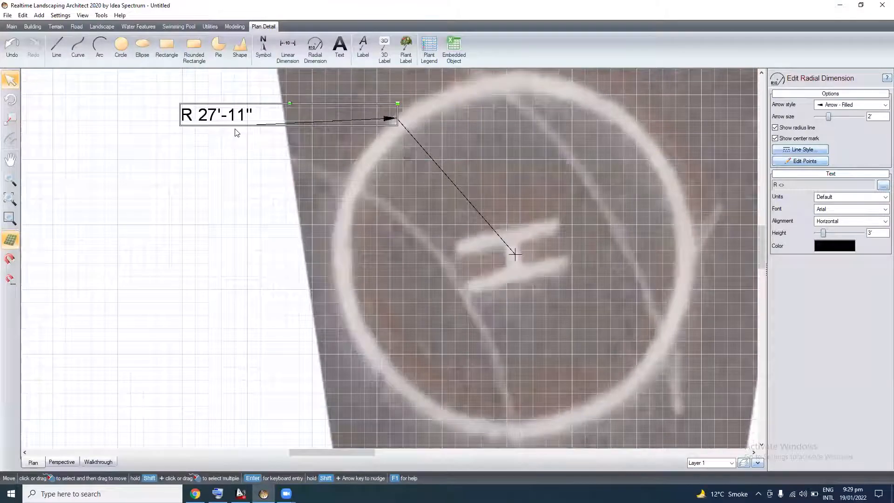
scroll(237, 133, "down", 1)
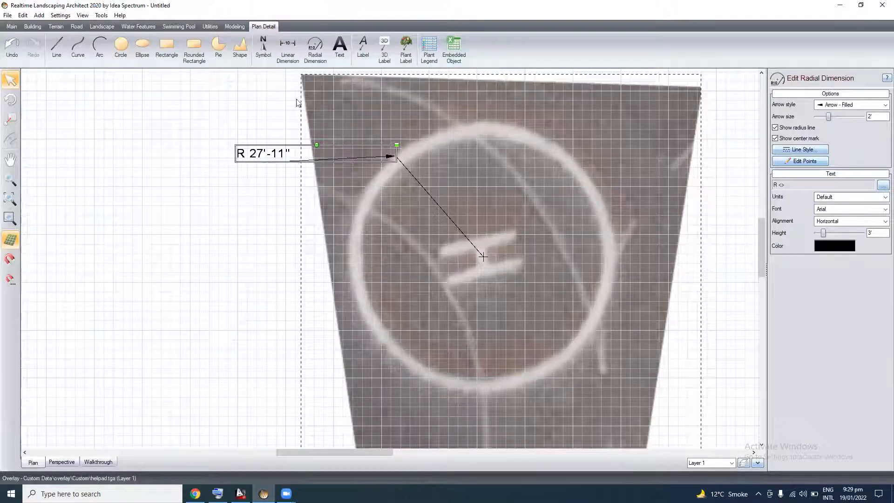
Start a CAD drawing import and choose afaq.dwg from the Downloads folder as its source
left_click(12, 27)
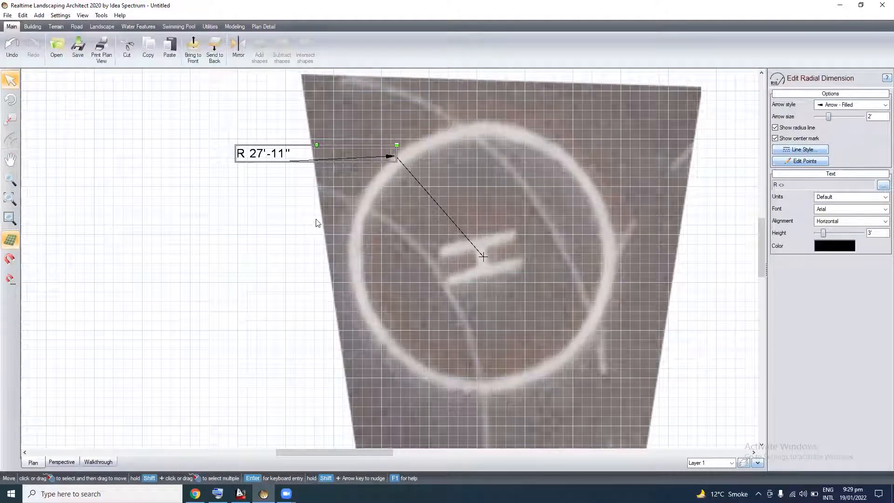
scroll(317, 222, "down", 2)
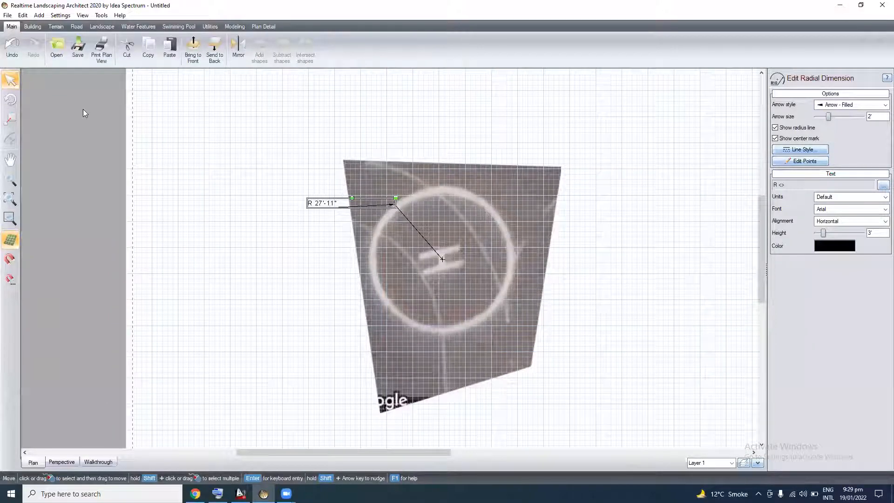
key("alt+f")
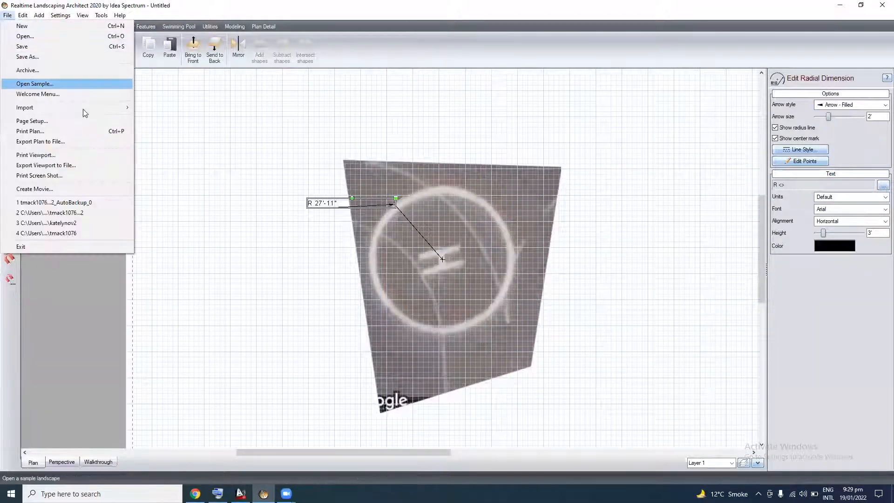
mouse_move(83, 109)
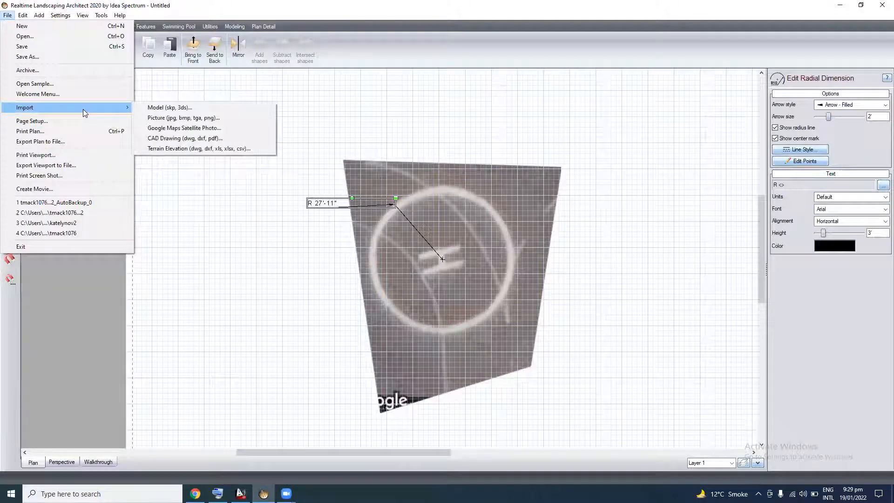
left_click(172, 139)
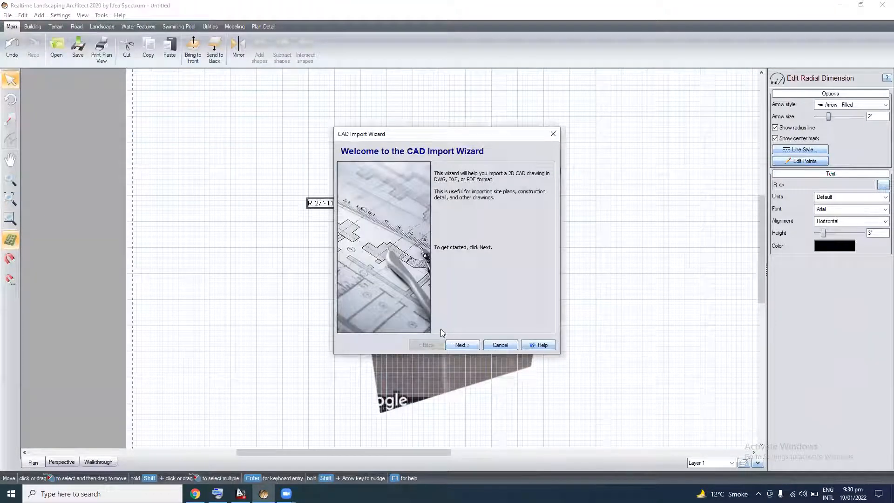
left_click(459, 344)
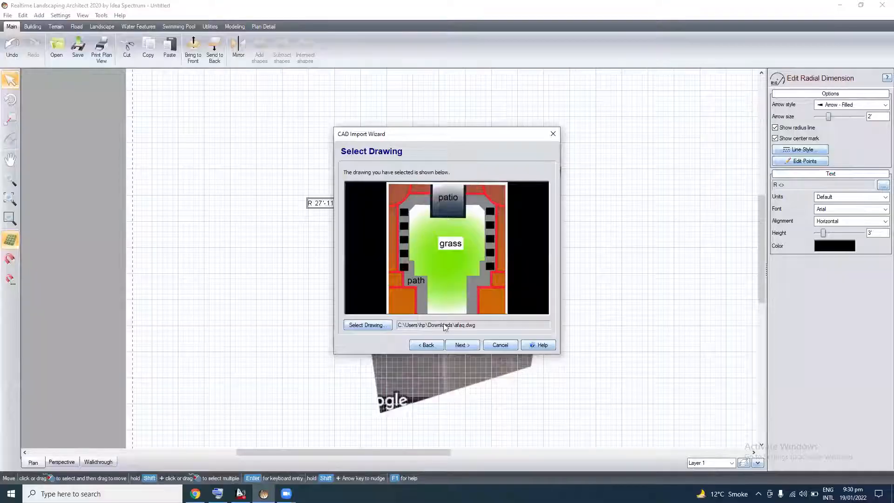
Import the drawing in feet at scale factor 1.0000, allowing the lot size to increase, and select the placed overlay
left_click(462, 345)
left_click(462, 345)
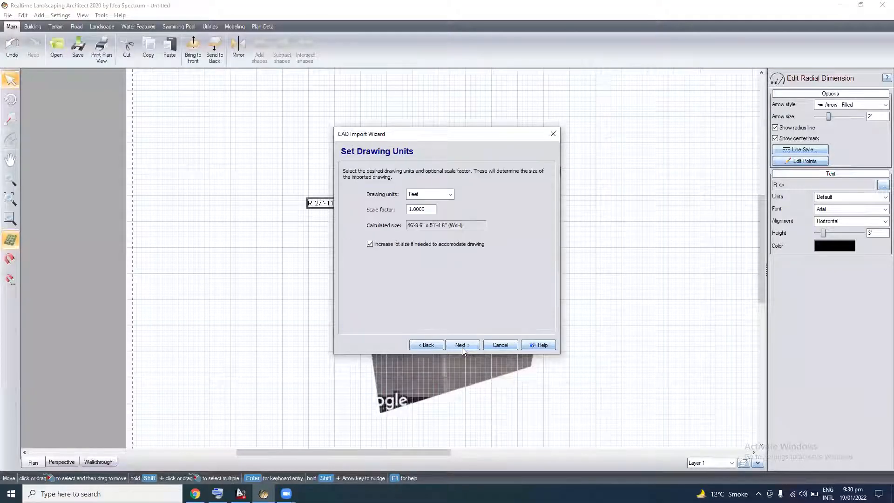
left_click(462, 345)
left_click(462, 345)
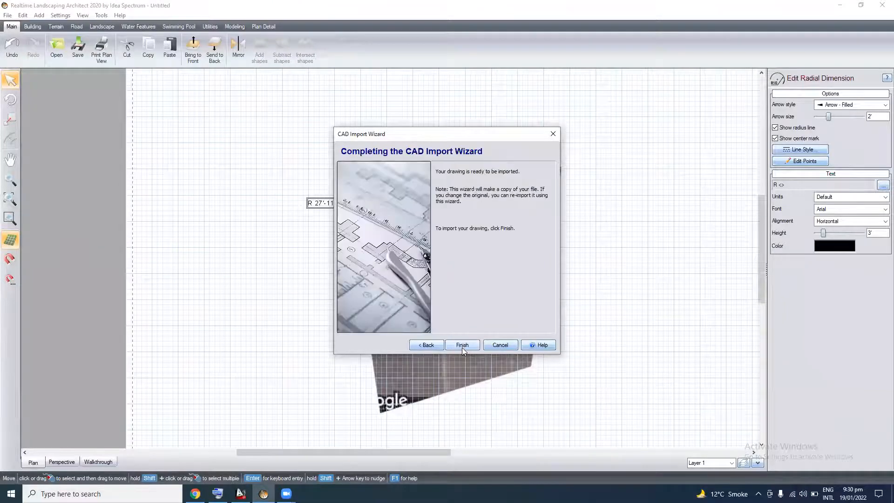
left_click(463, 347)
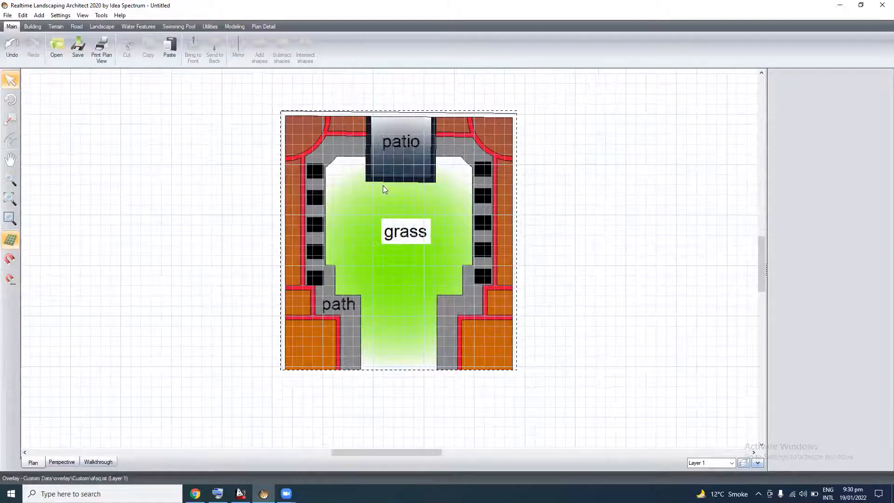
scroll(383, 186, "down", 1)
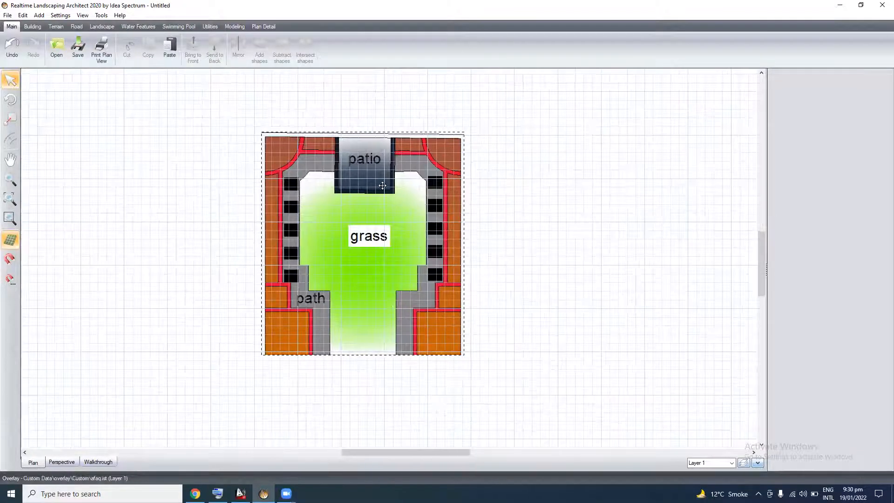
left_click(382, 185)
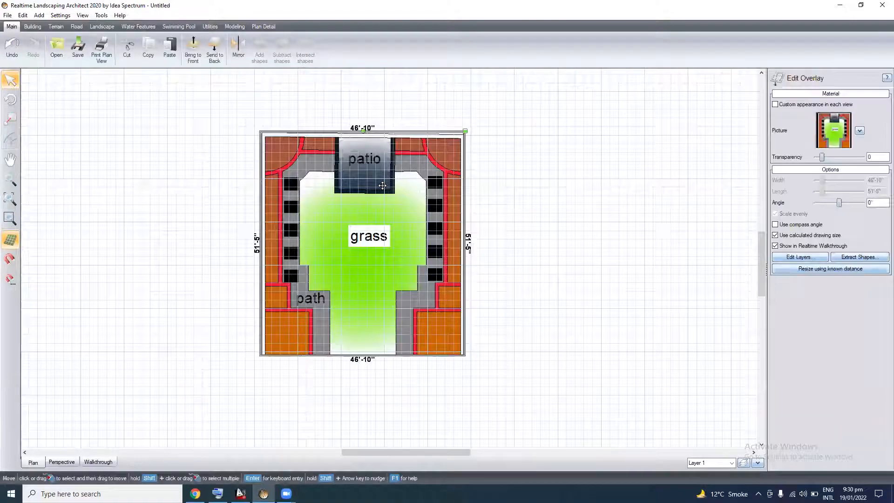
Start a linear dimension with its first point on the upper-left corner of the imported drawing's outer outline
scroll(383, 185, "up", 1)
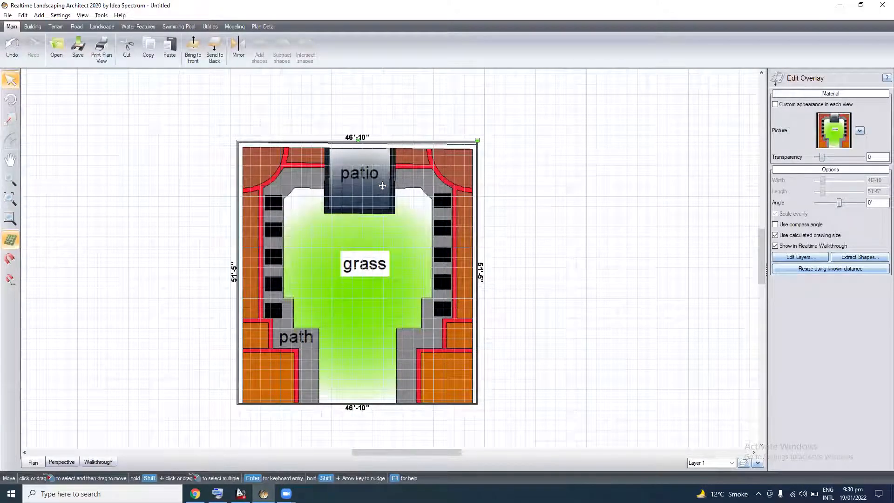
scroll(382, 185, "up", 1)
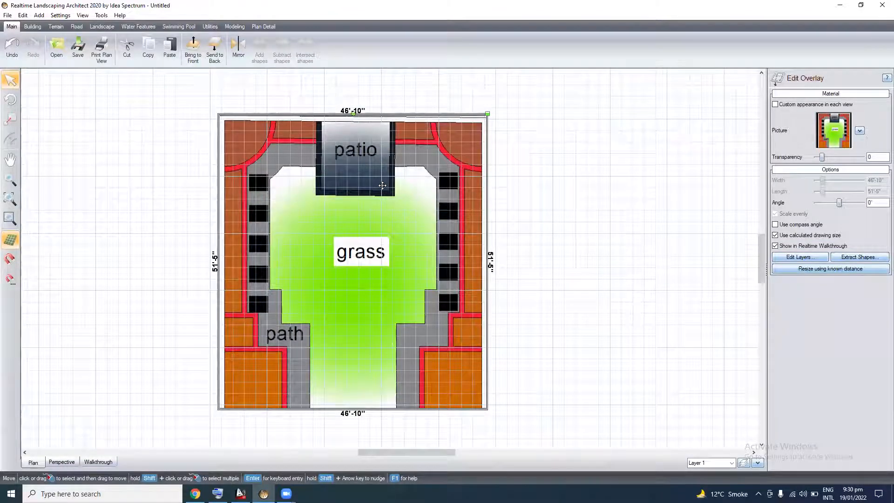
left_click(264, 26)
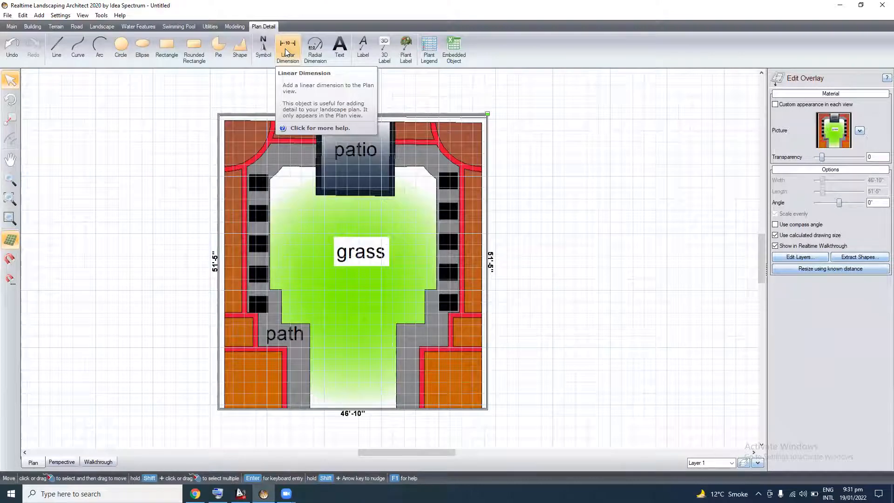
left_click(287, 52)
scroll(259, 111, "up", 5)
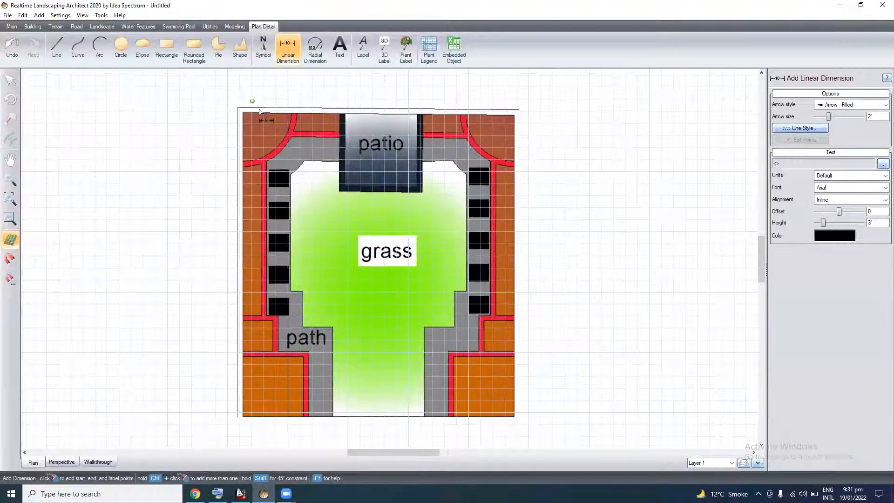
scroll(275, 115, "up", 4)
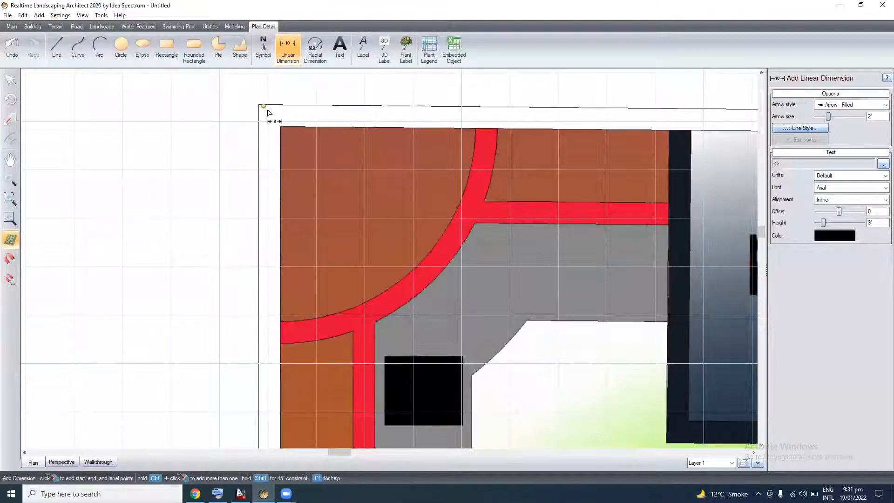
scroll(271, 114, "up", 4)
scroll(273, 120, "up", 5)
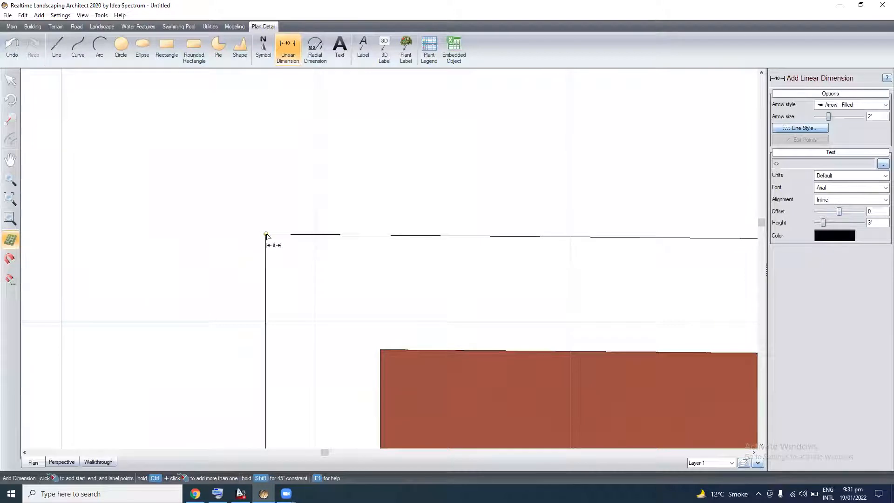
left_click(267, 236)
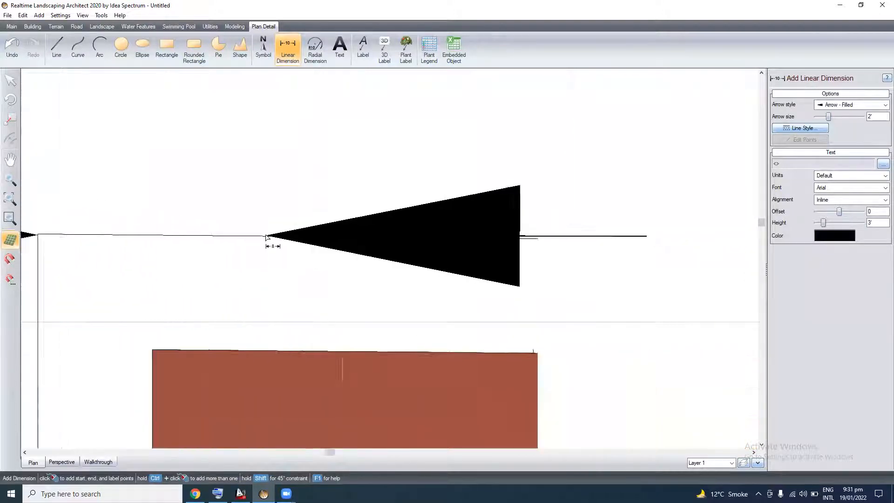
Extend the dimension along the drawing's upper edge to the upper-right outline corner and place its label above the patio side
scroll(267, 236, "down", 5)
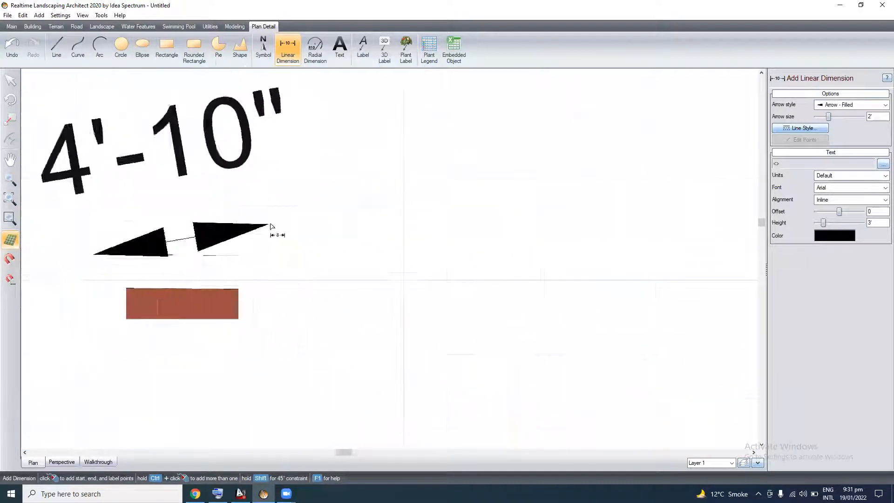
scroll(273, 227, "down", 2)
scroll(275, 238, "up", 6)
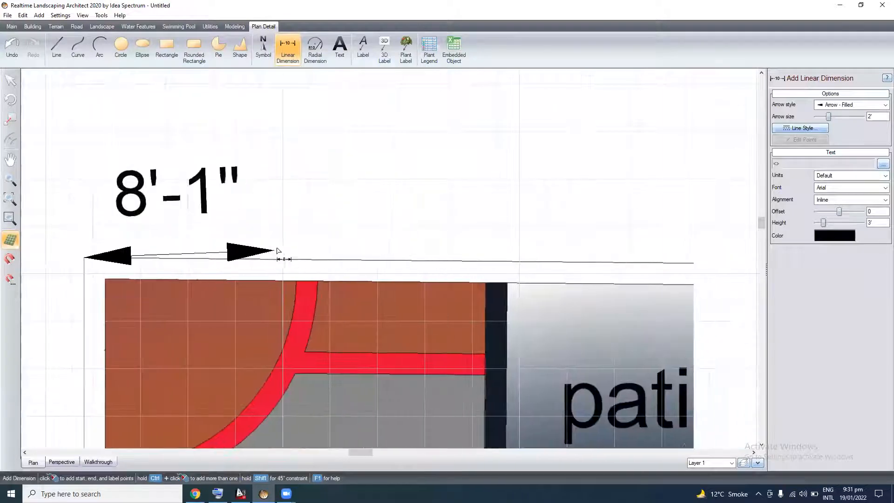
scroll(278, 251, "down", 4)
scroll(277, 250, "right", 5)
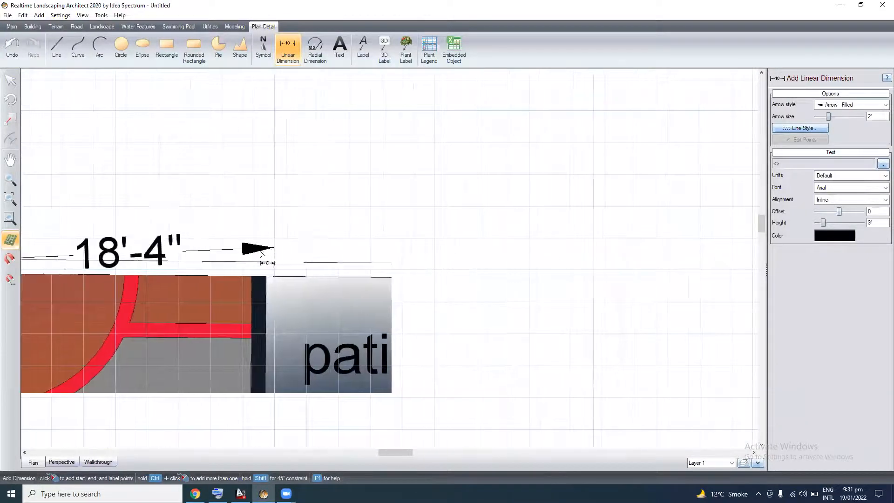
scroll(295, 258, "right", 4)
scroll(369, 263, "down", 2)
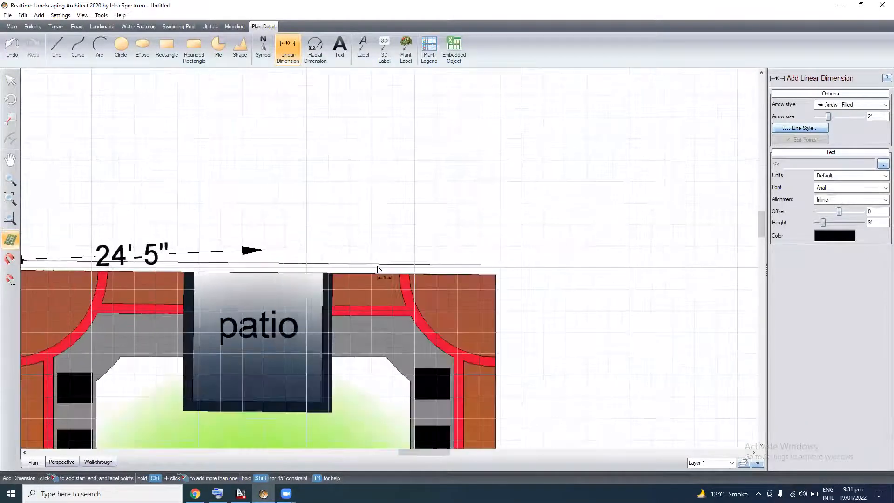
scroll(377, 269, "right", 5)
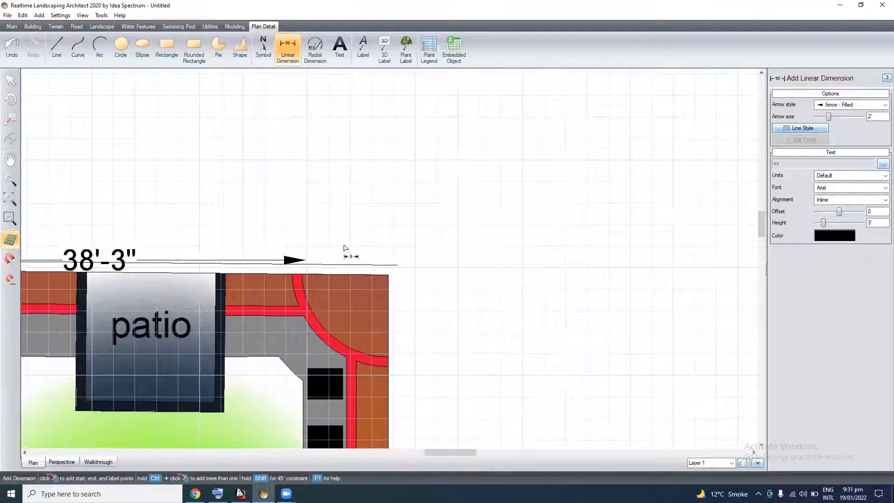
scroll(344, 247, "right", 4)
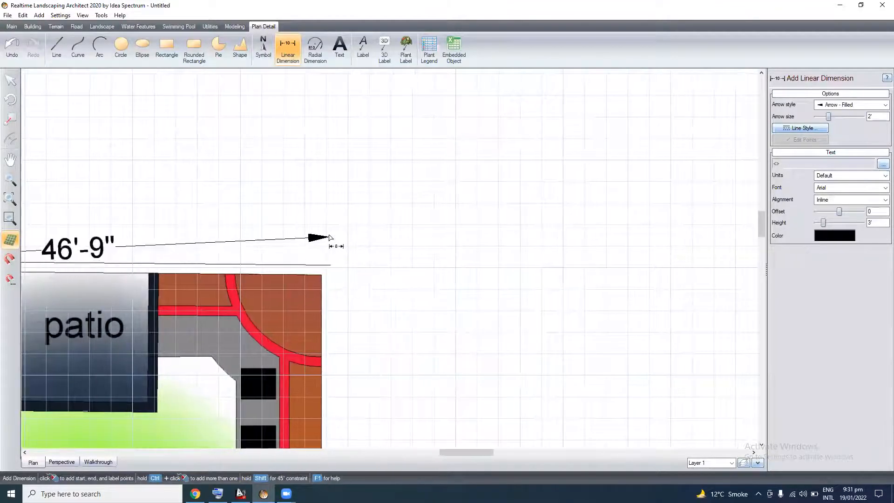
scroll(350, 266, "down", 4)
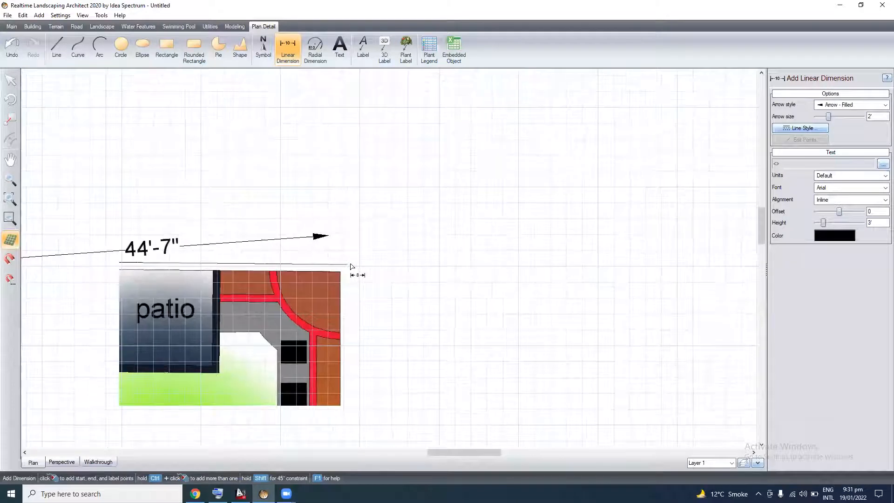
scroll(351, 266, "down", 2)
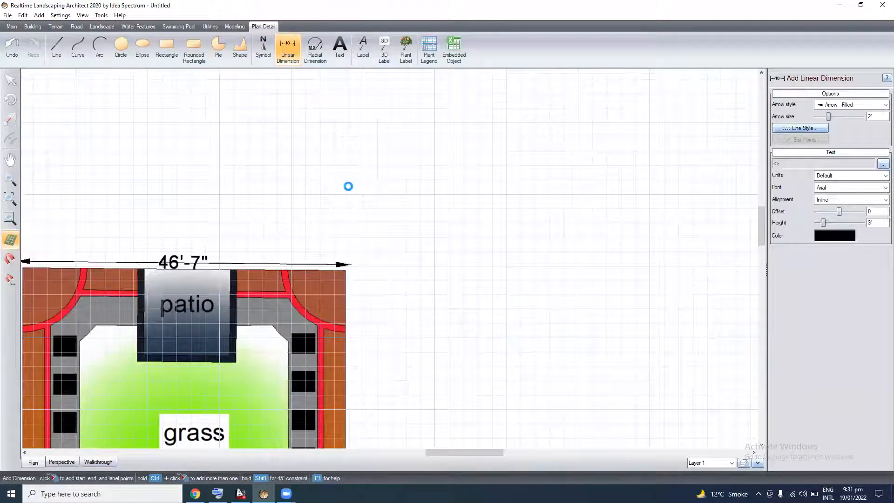
left_click(340, 180)
left_click(340, 177)
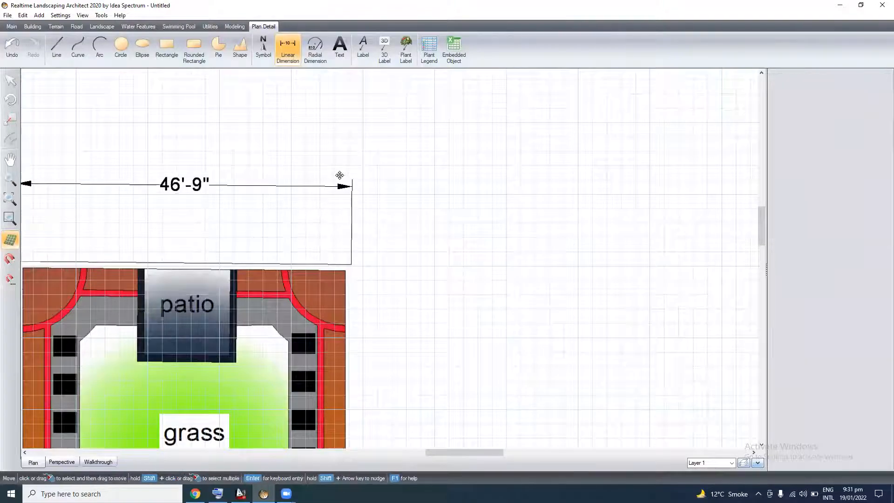
Start a second linear dimension with its first point on the lower-left corner of the drawing's outer outline
left_click(280, 56)
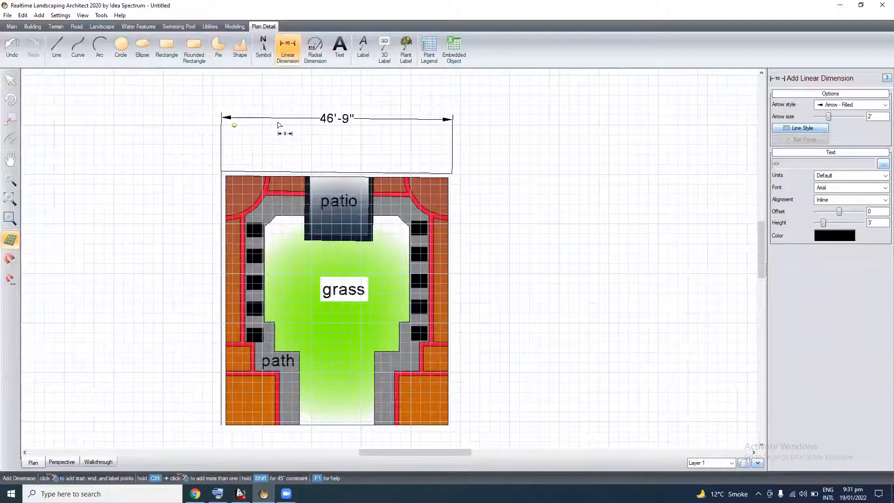
scroll(276, 124, "left", 2)
scroll(276, 124, "up", 1)
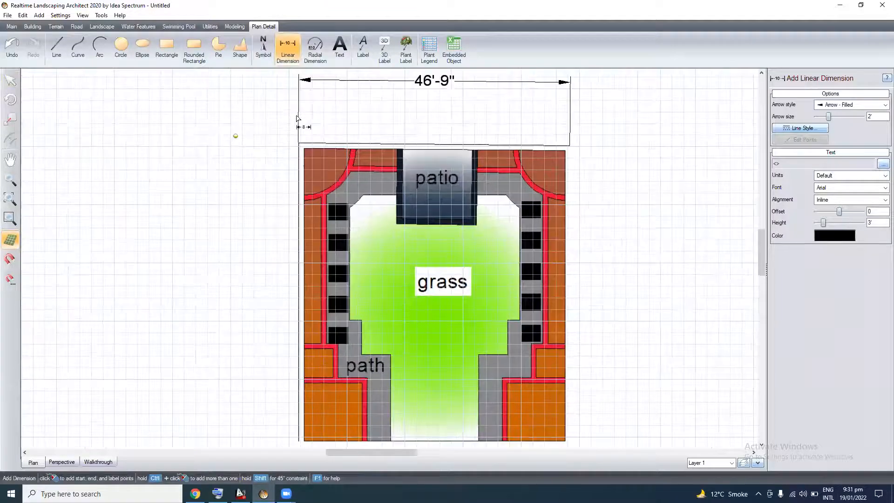
scroll(296, 116, "up", 5)
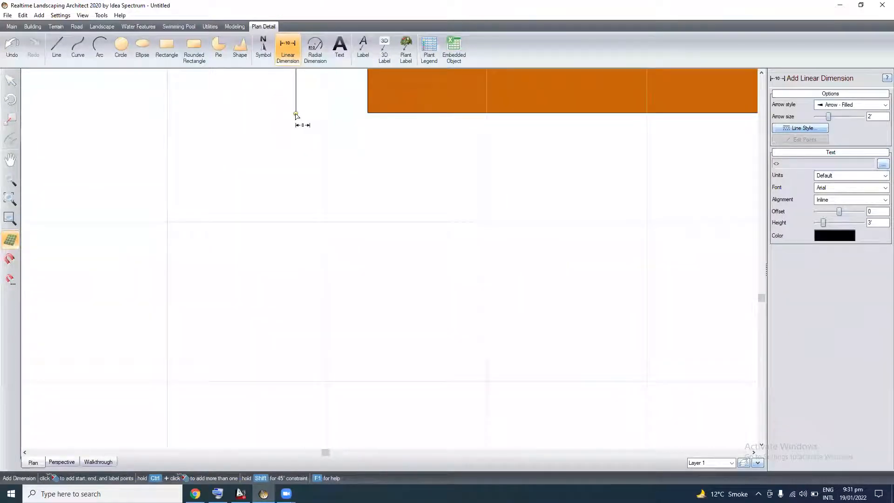
left_click(296, 114)
Extend the second dimension up to the upper-left outline corner, place its label outside the drawing's left edge, and select the overlay
key("Up")
key("Up")
key("Up")
key("Up")
key("Up")
key("Up")
key("Up")
key("Up")
key("Up")
scroll(292, 116, "down", 3)
key("Up")
key("Up")
key("Up")
key("Up")
key("Up")
key("Up")
key("Up")
key("Up")
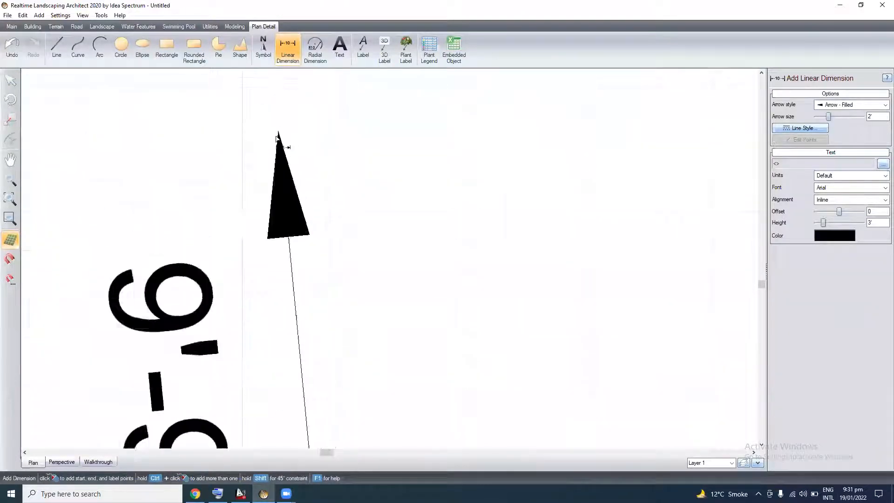
scroll(279, 142, "down", 4)
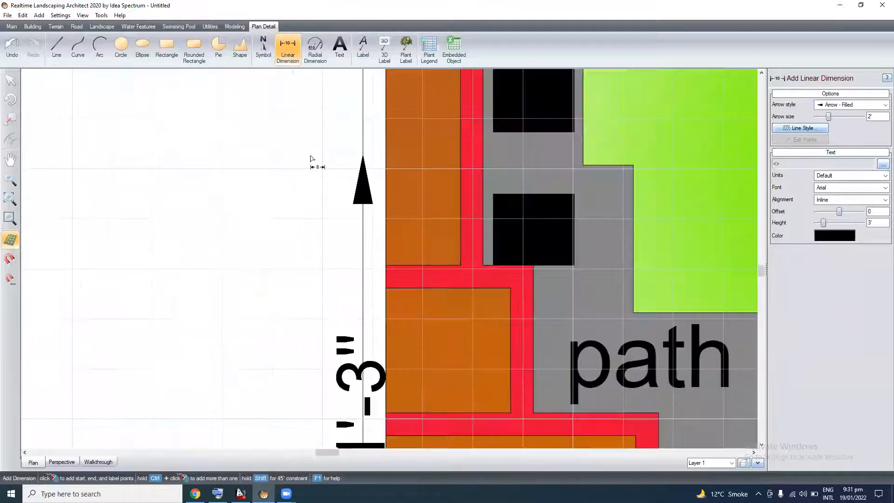
scroll(326, 149, "down", 6)
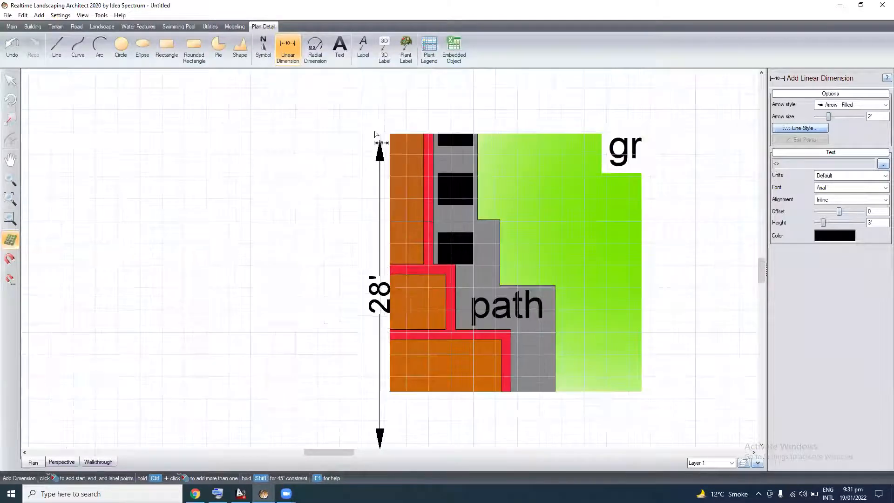
scroll(375, 135, "down", 3)
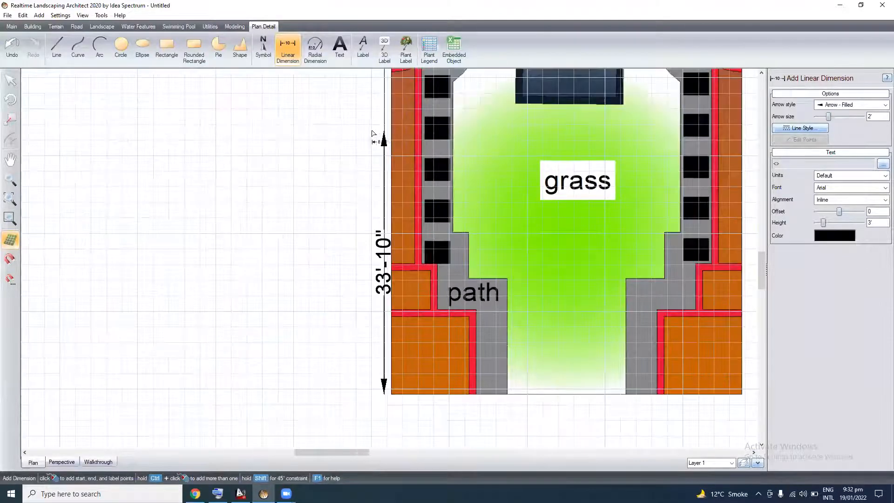
scroll(375, 134, "down", 2)
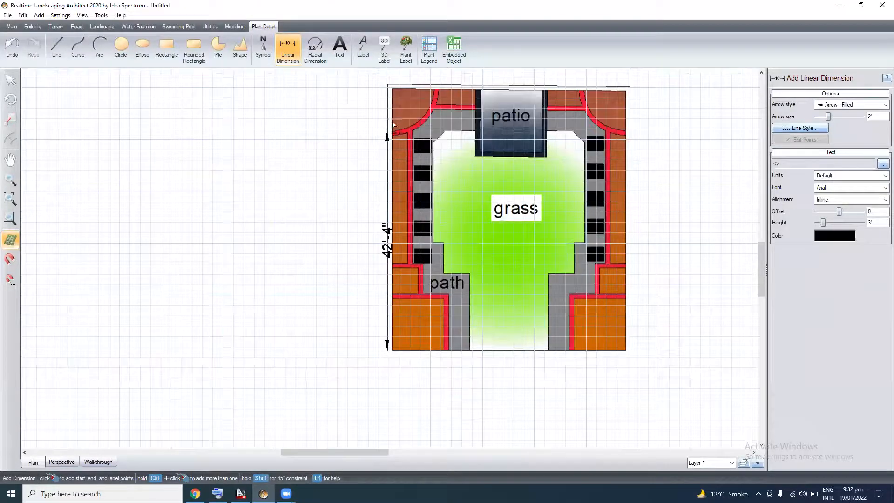
scroll(393, 144, "down", 1)
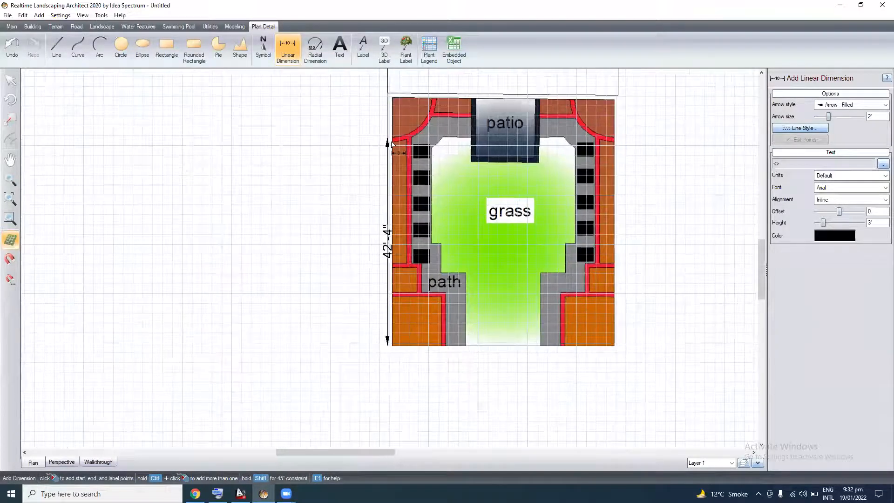
scroll(315, 147, "down", 1)
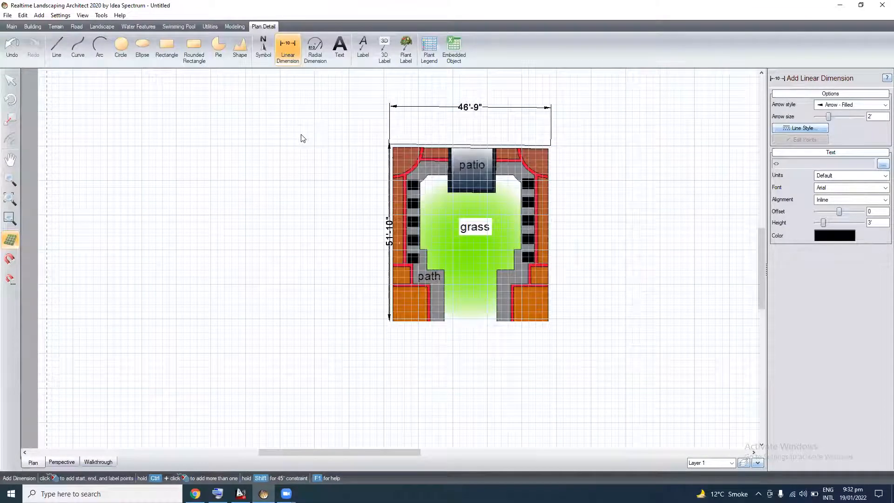
left_click(301, 138)
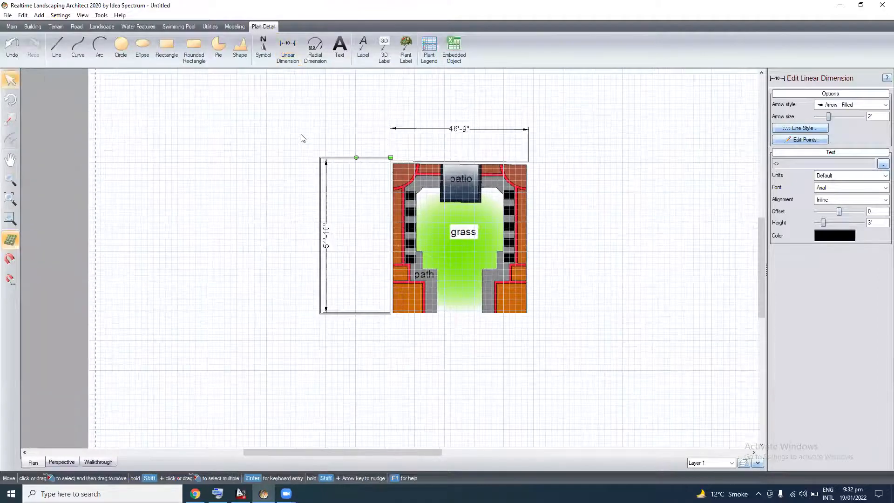
left_click(301, 135)
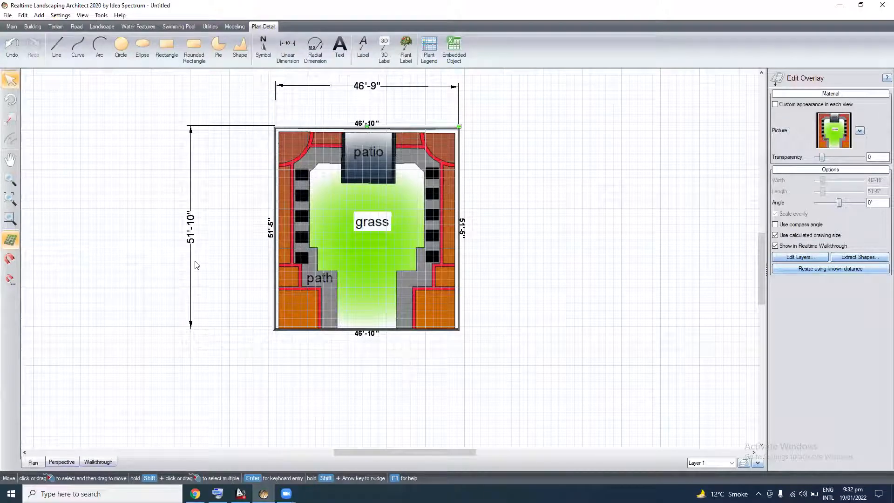
View the imported overlay in Perspective, then return to the Plan view to examine its dimensions
key("F3")
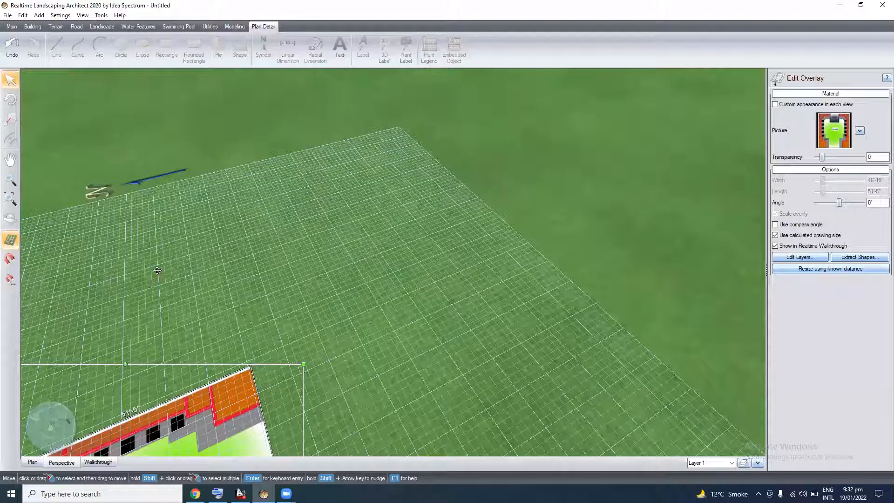
key("F2")
key("Right")
key("Left")
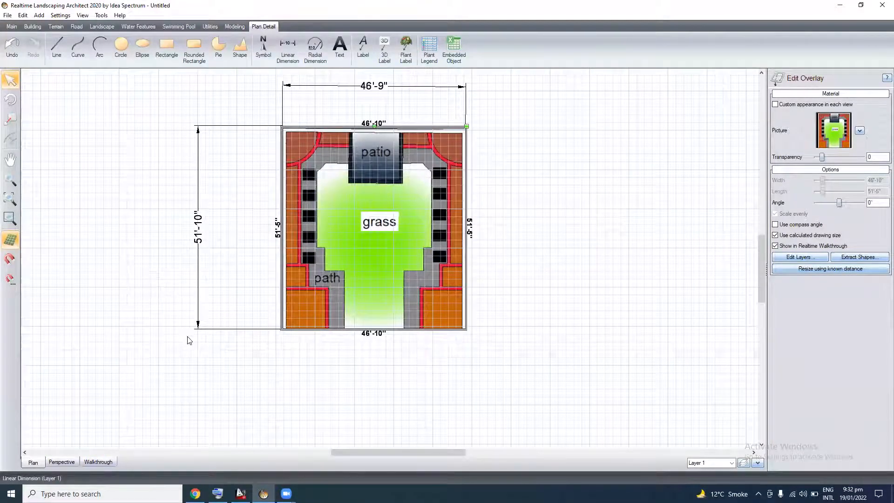
scroll(189, 338, "up", 1)
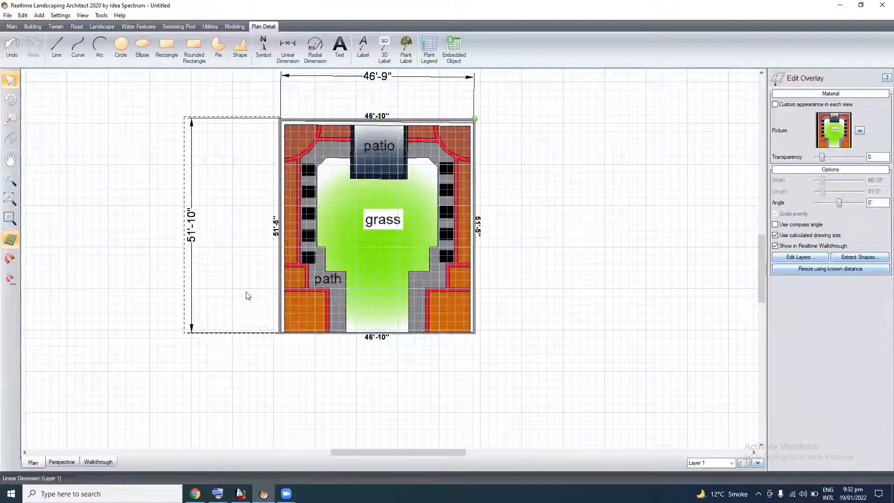
Undo the vertical dimension on the drawing's left side and select the imported overlay again
key("ctrl+z")
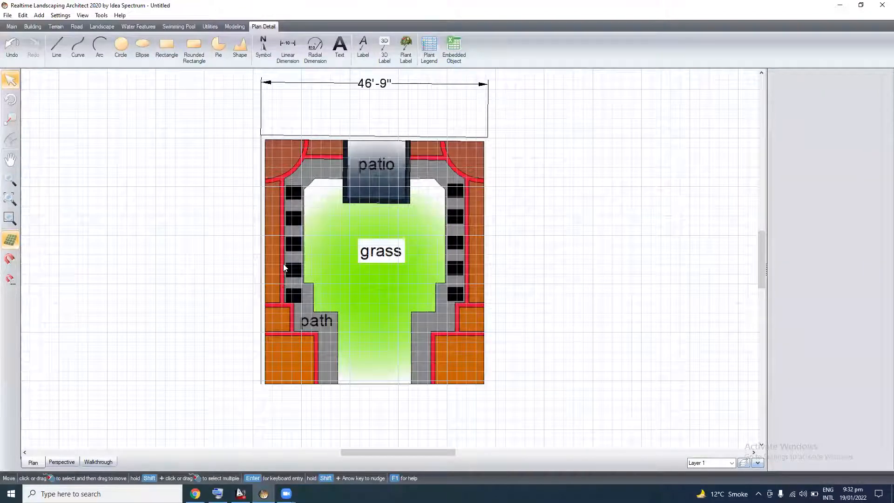
left_click(277, 259)
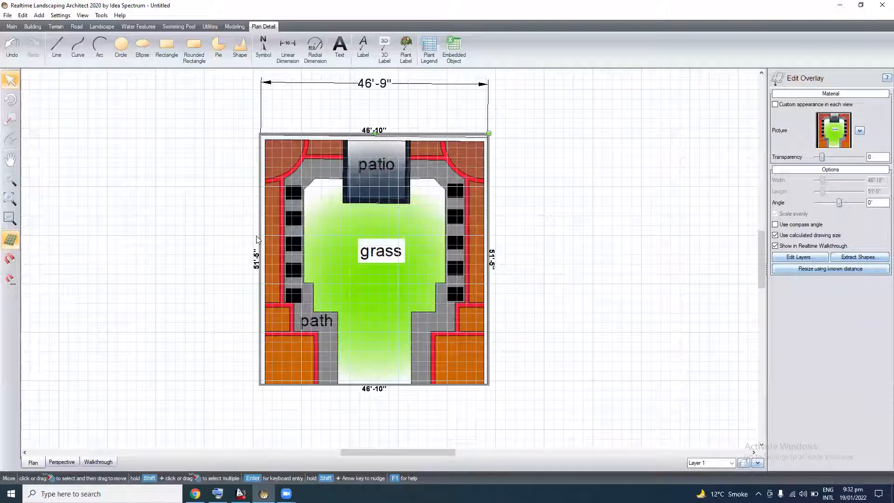
scroll(256, 239, "down", 1)
scroll(256, 239, "down", 1)
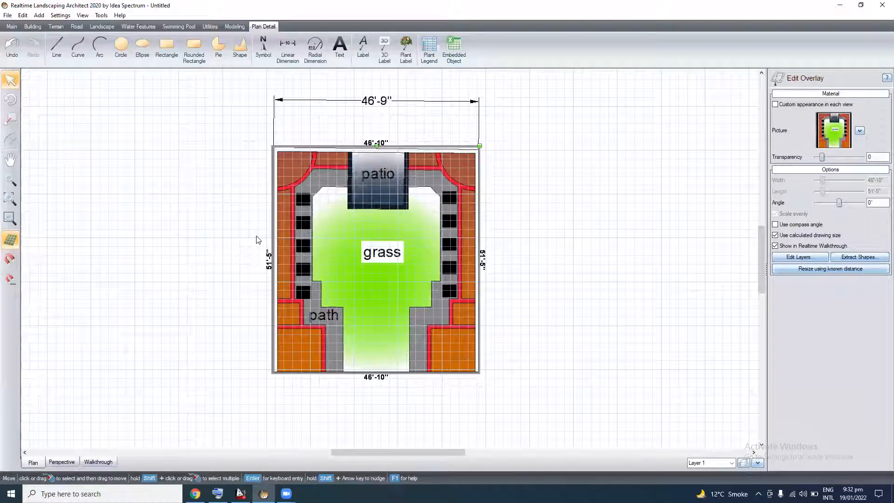
scroll(240, 263, "down", 1)
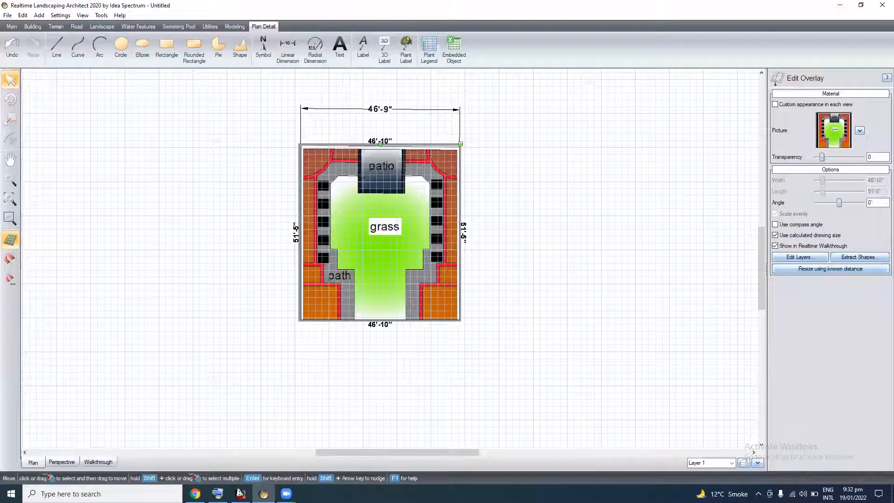
View the original afaq.dwg drawing in AutoCAD and return to Realtime Landscaping Architect
scroll(394, 264, "down", 2)
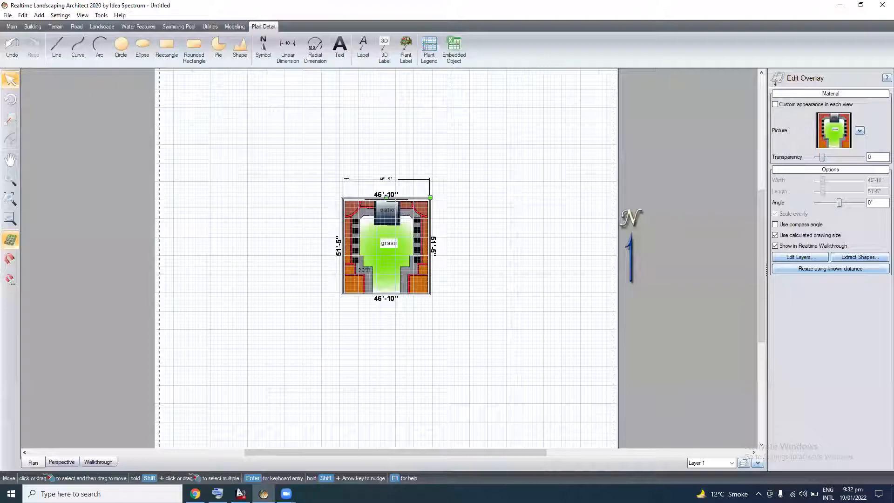
left_click(241, 494)
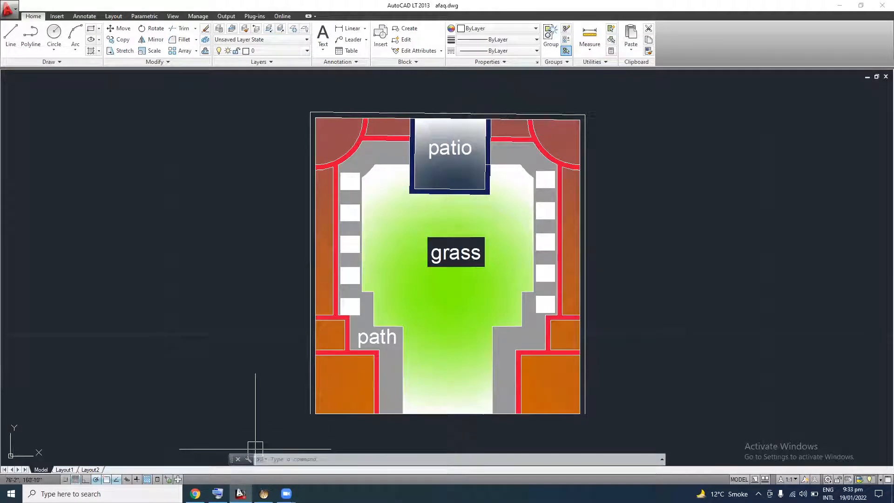
left_click(264, 493)
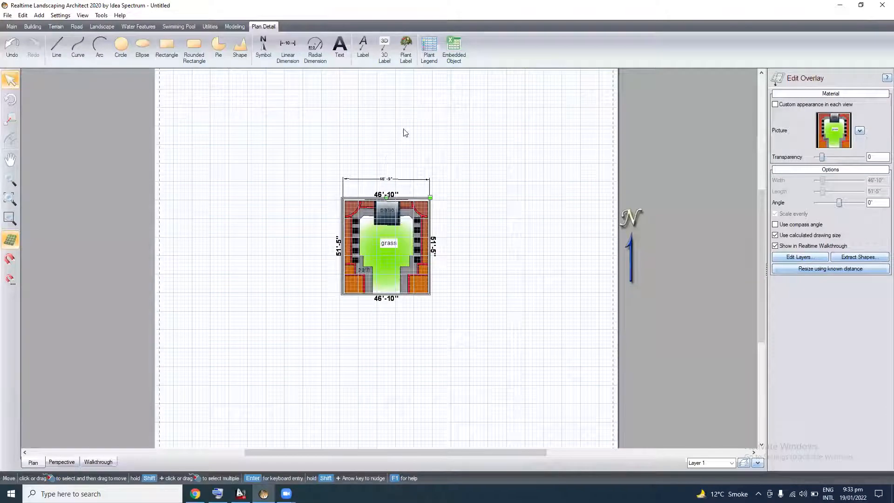
Delete the horizontal linear dimension above the imported drawing
scroll(396, 114, "up", 2)
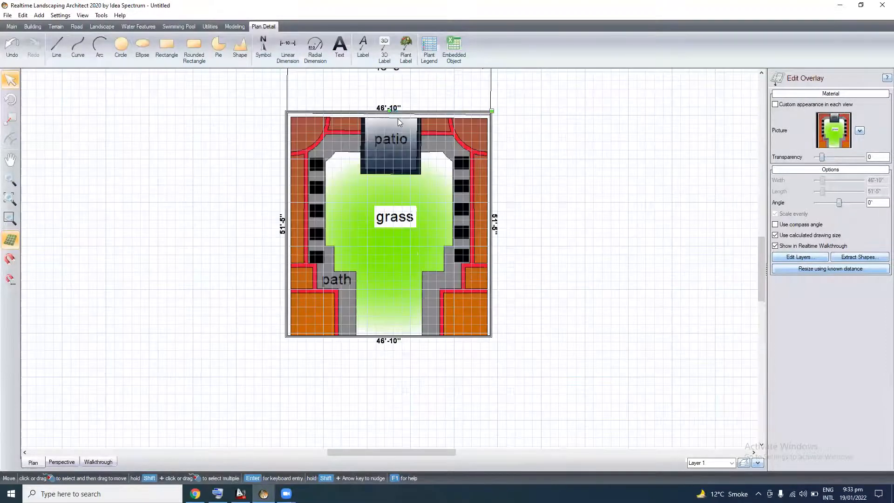
scroll(399, 122, "down", 1)
left_click(402, 126)
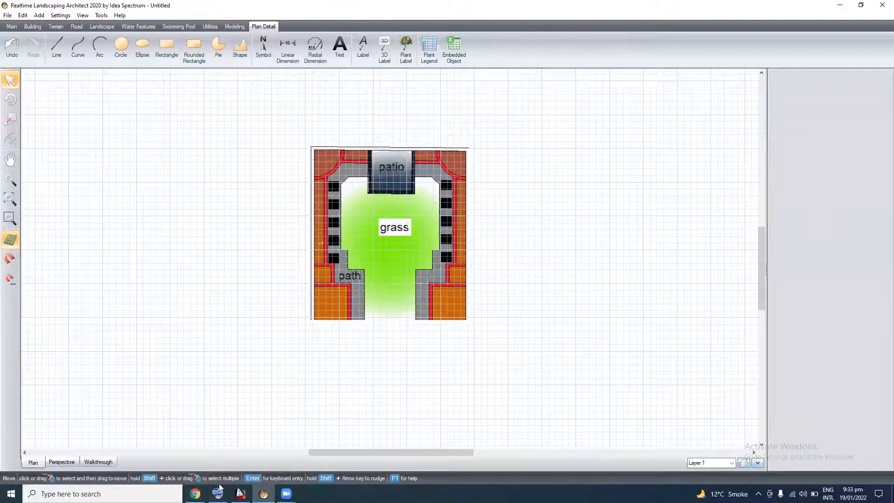
Import the PDF afaq,2 from the Downloads folder as a CAD drawing and place it beside the existing overlay
left_click(6, 16)
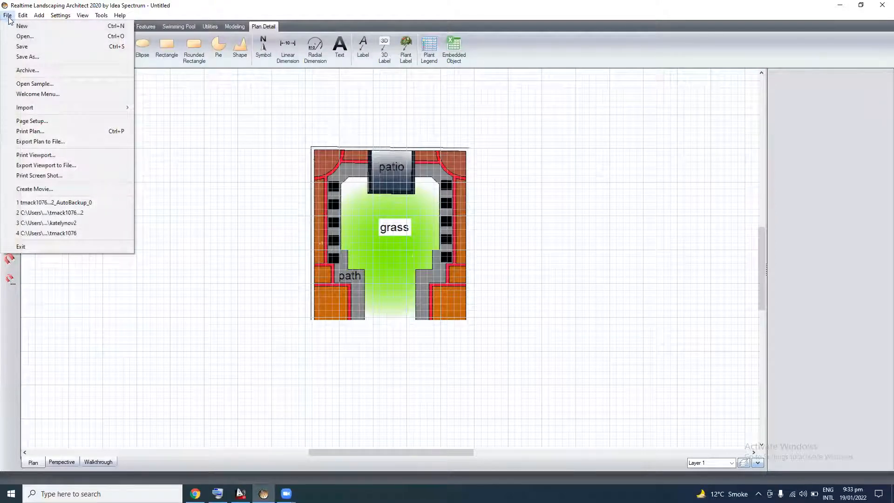
mouse_move(35, 111)
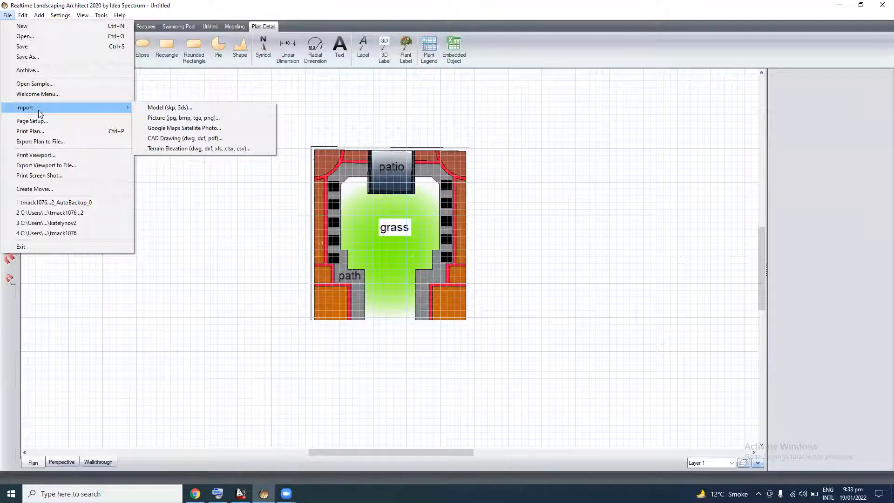
left_click(172, 138)
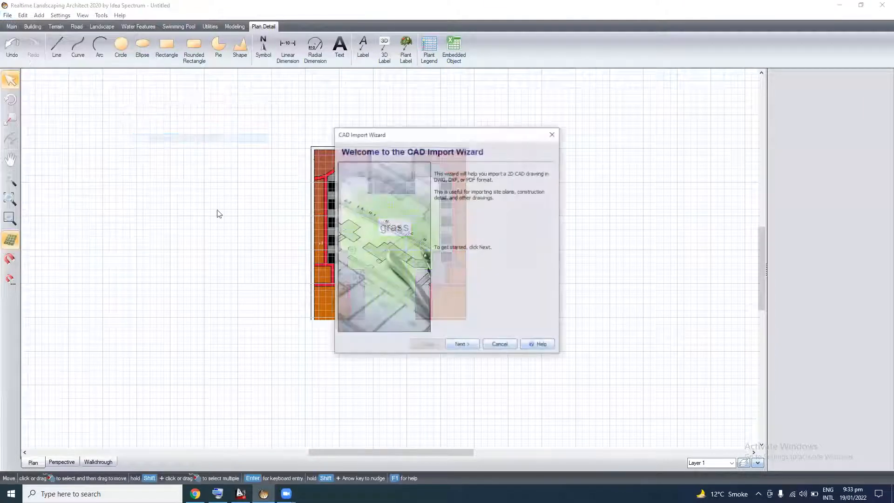
left_click(461, 344)
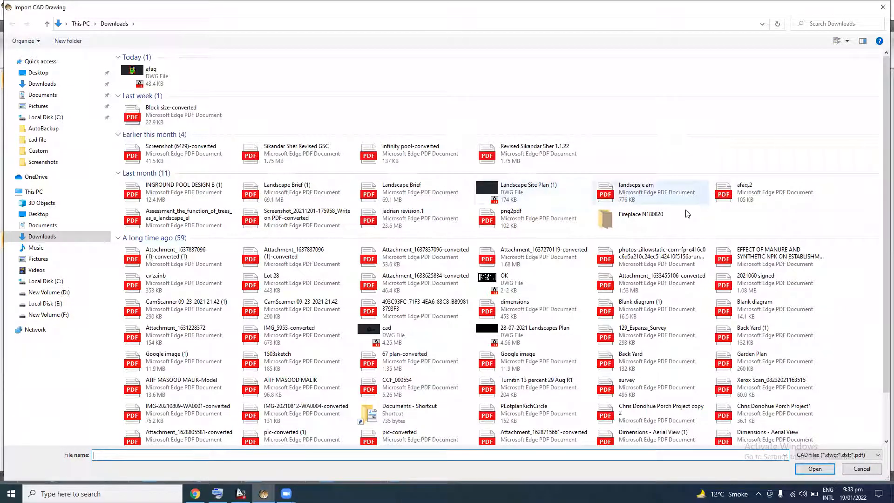
left_click(735, 192)
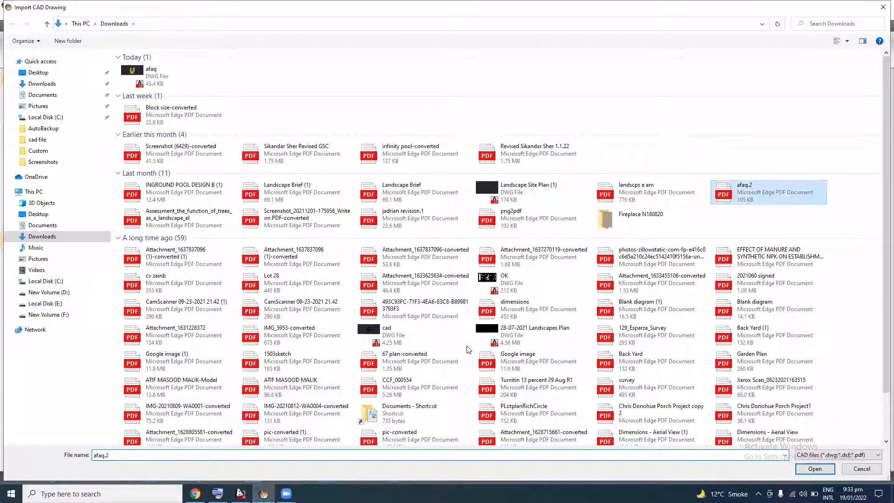
key("Return")
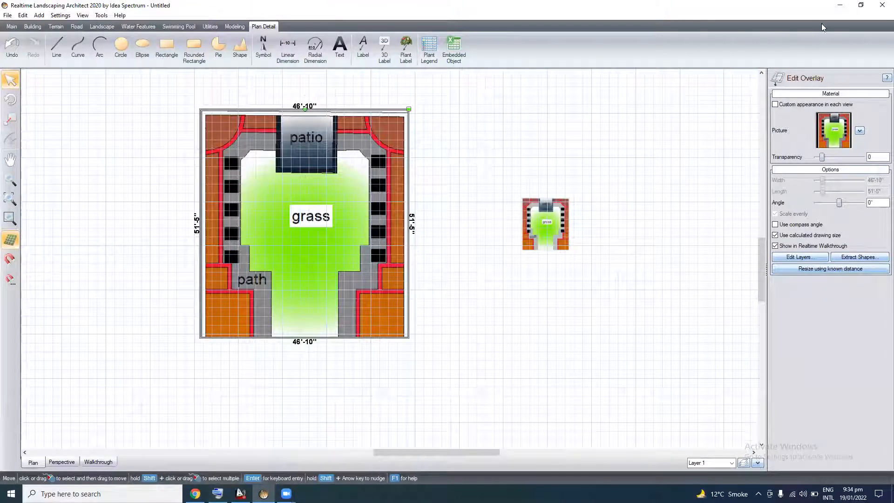
Switch to File Explorer to look through the Documents and Downloads folders, close it, and return to Realtime Landscaping Architect
left_click(841, 6)
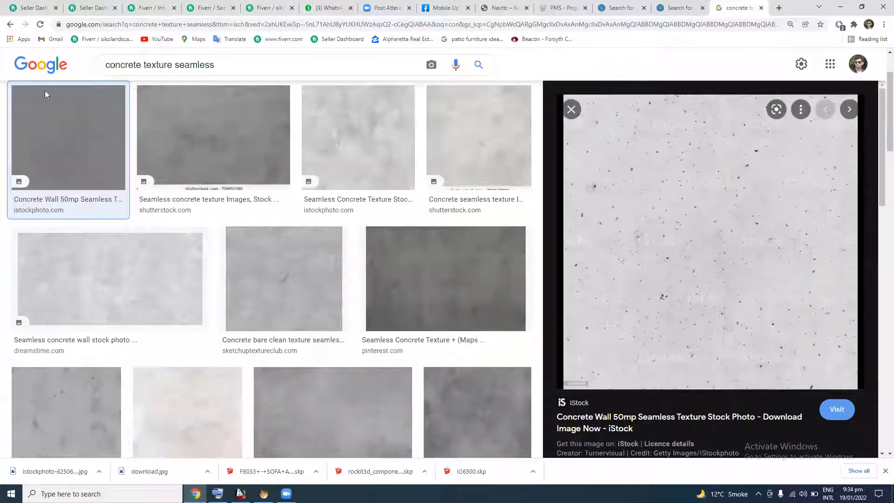
key("super+d")
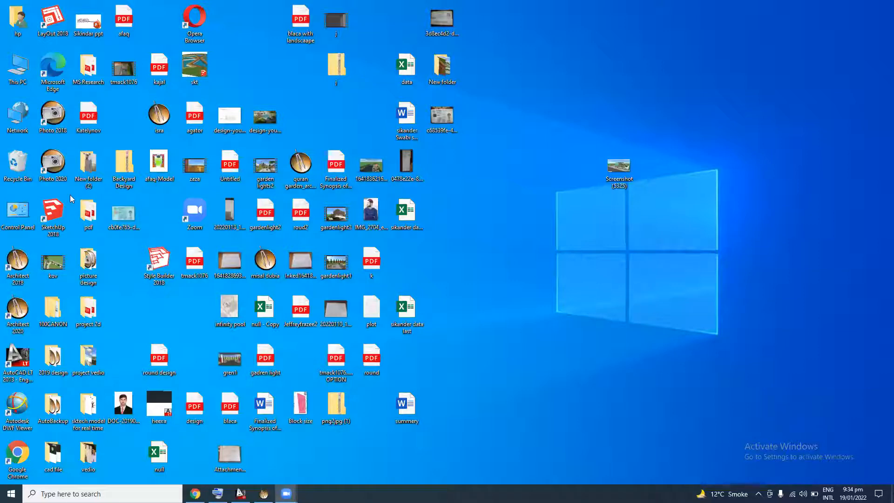
double_click(18, 68)
left_click(20, 147)
key("super+Up")
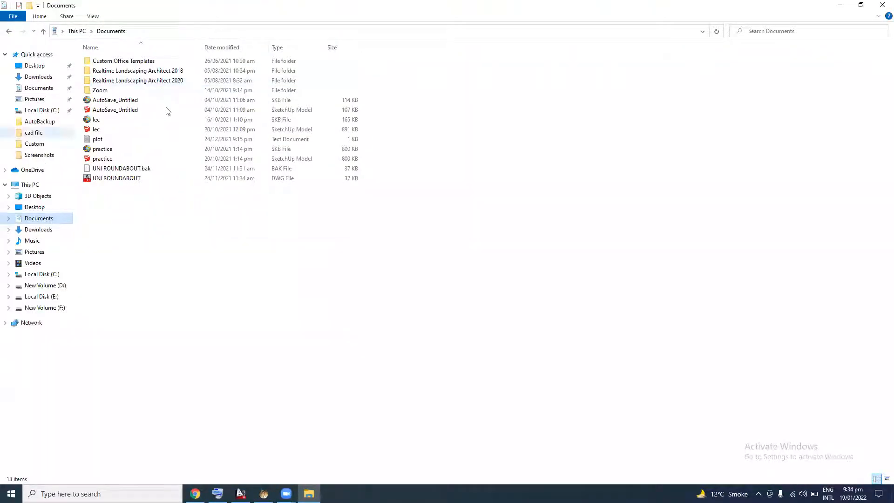
left_click(39, 78)
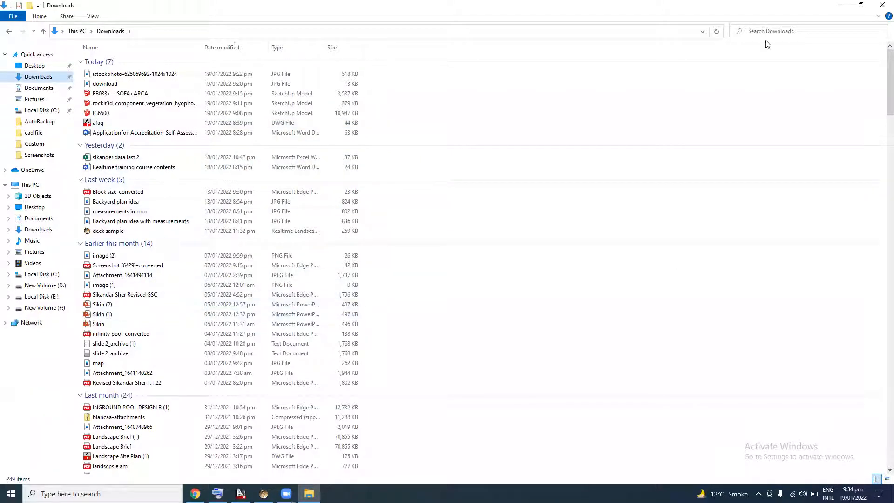
left_click(881, 4)
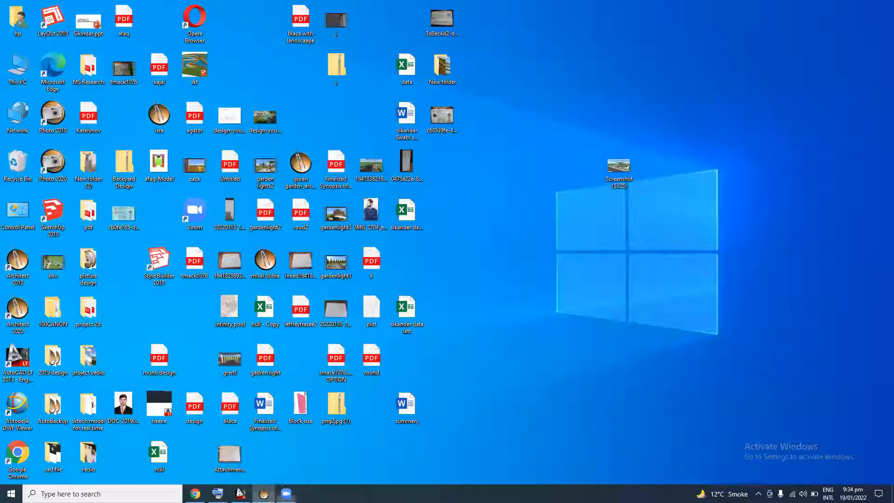
left_click(264, 493)
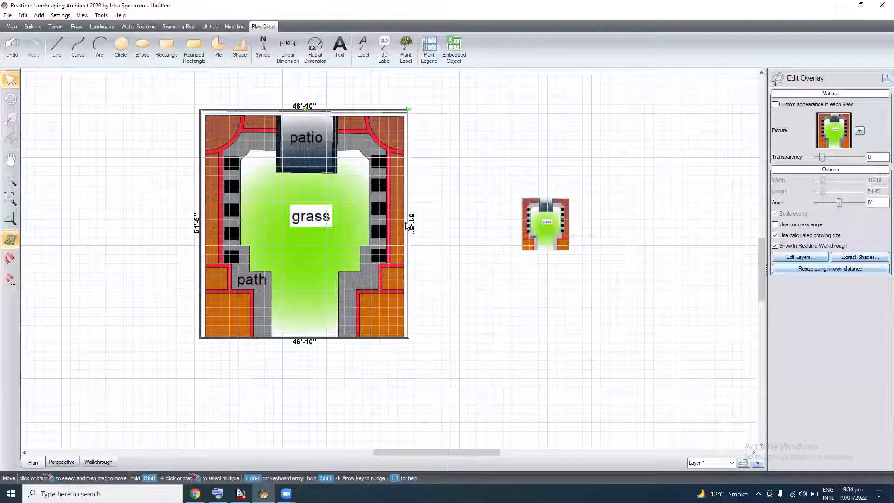
Select the small PDF overlay beside the large drawing and start resizing it using a known distance
scroll(407, 225, "up", 1)
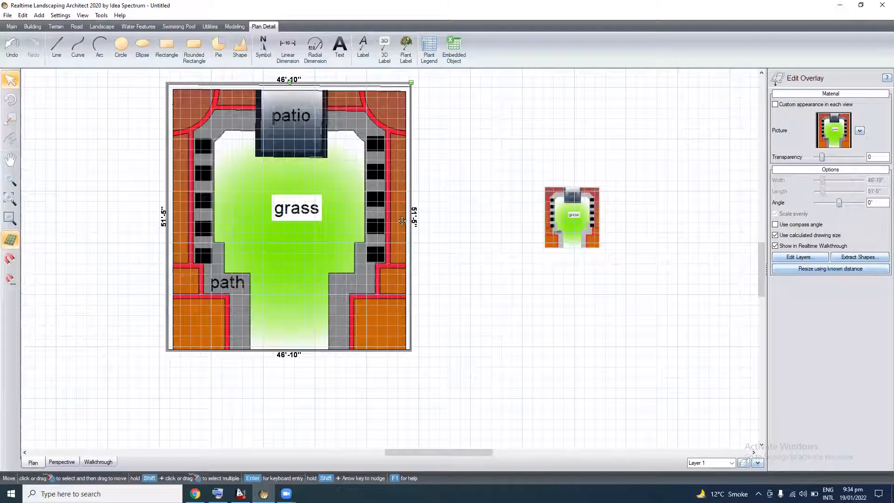
scroll(418, 237, "right", 1)
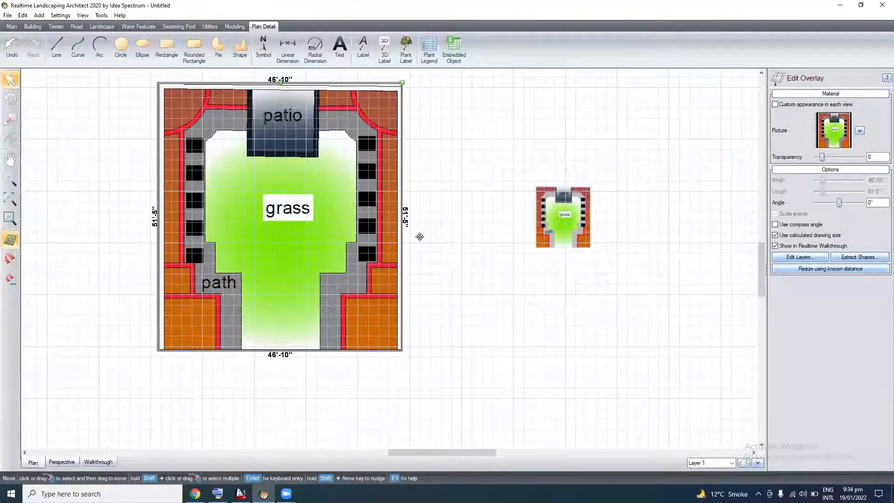
scroll(420, 233, "right", 5)
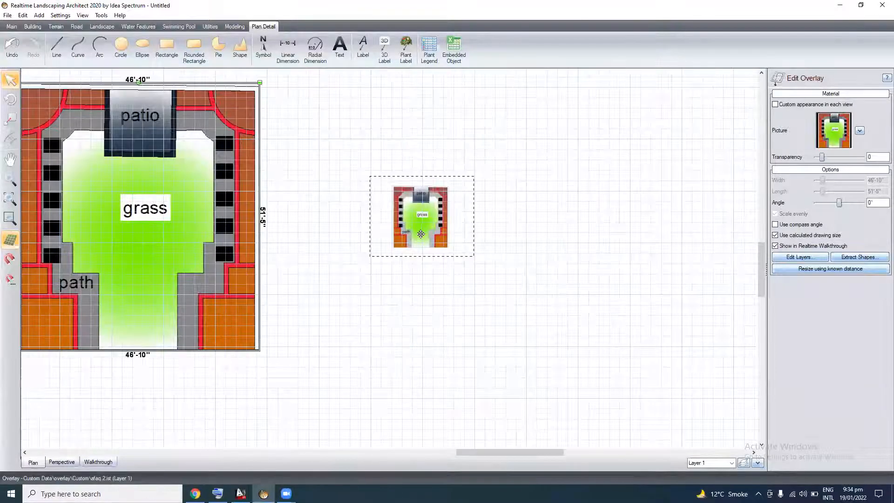
left_click(788, 247)
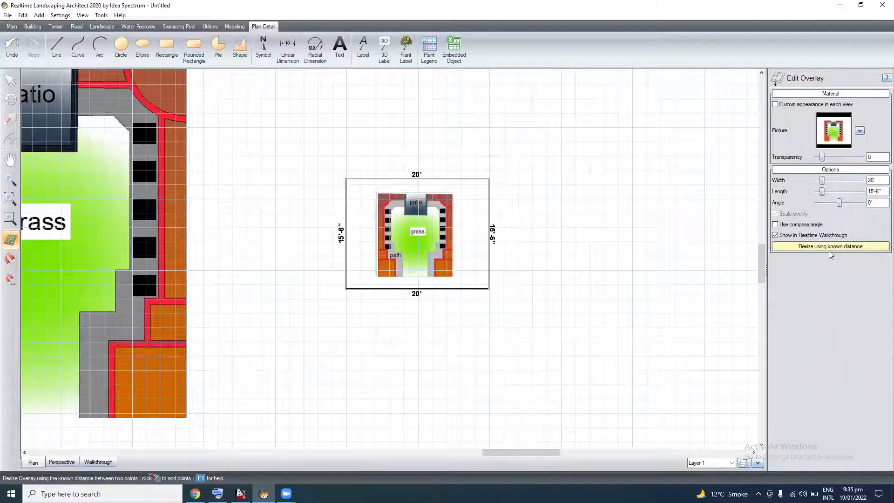
left_click(753, 229)
left_click(407, 240)
scroll(406, 250, "up", 5)
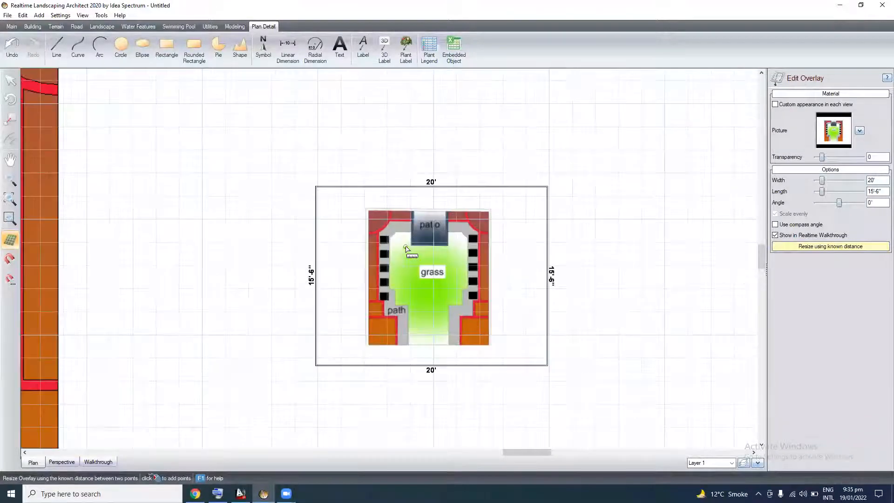
scroll(409, 246, "down", 4)
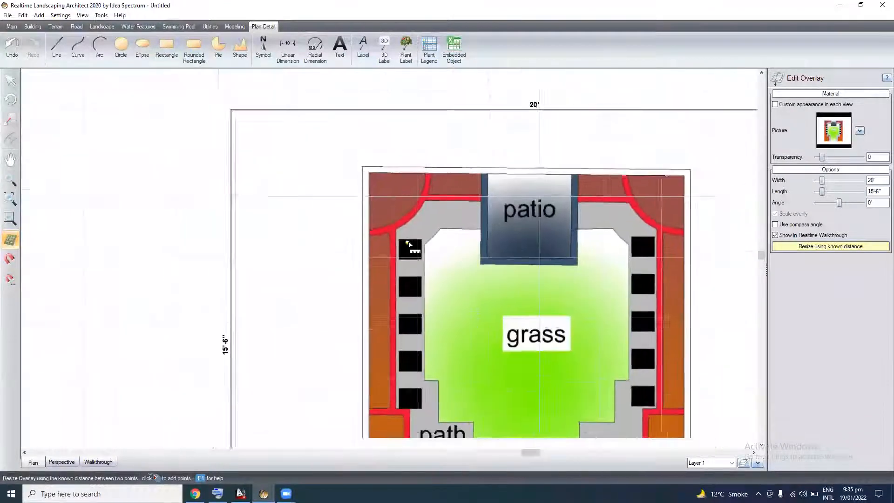
scroll(411, 241, "left", 2)
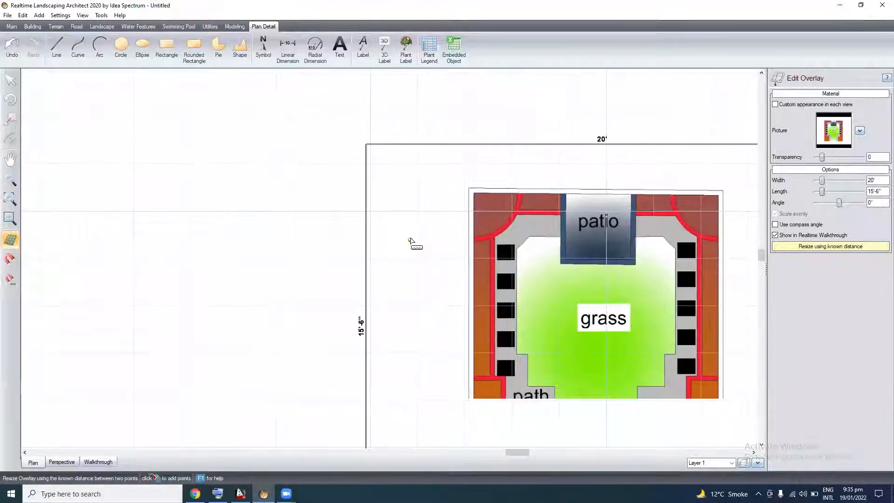
scroll(410, 241, "left", 7)
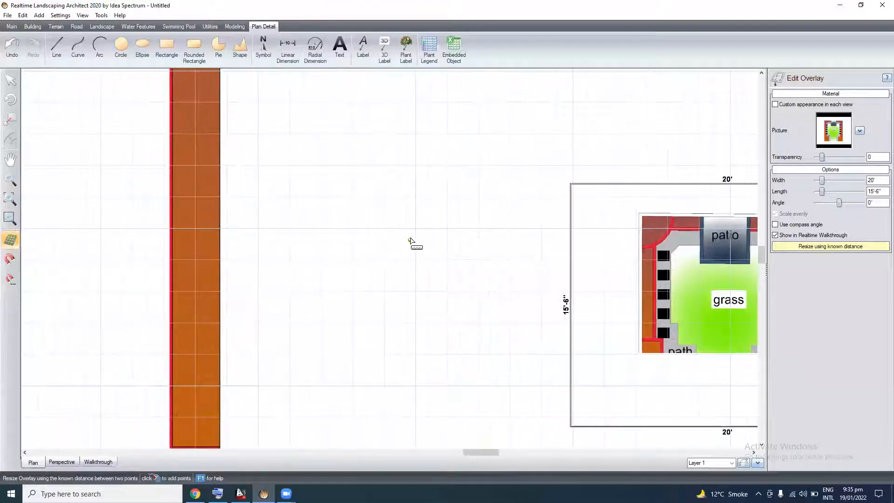
left_click(410, 238)
scroll(435, 247, "down", 3)
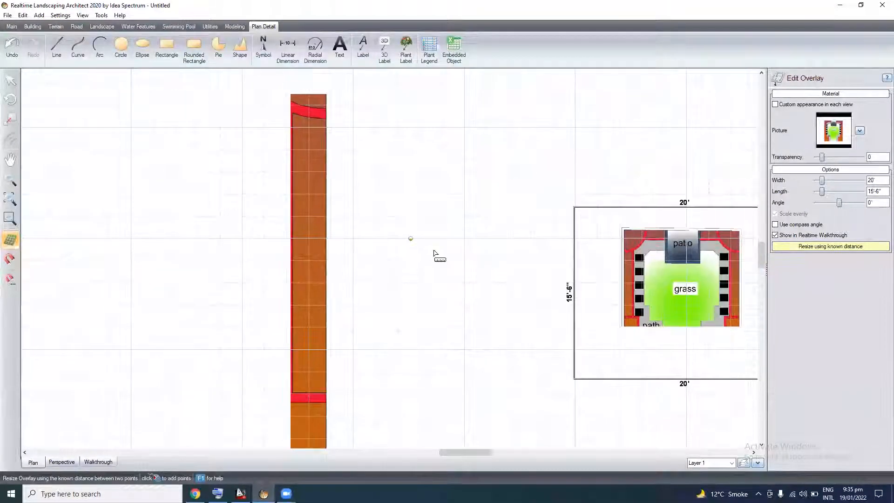
scroll(436, 253, "down", 2)
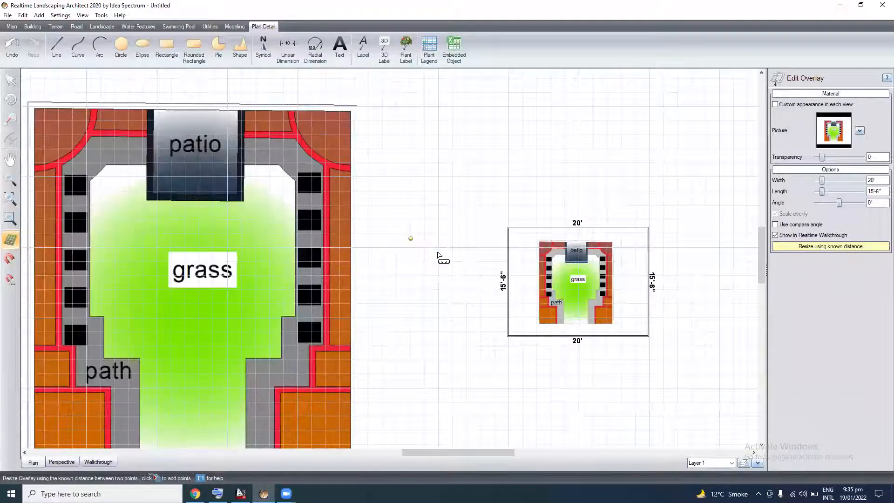
scroll(452, 256, "down", 1)
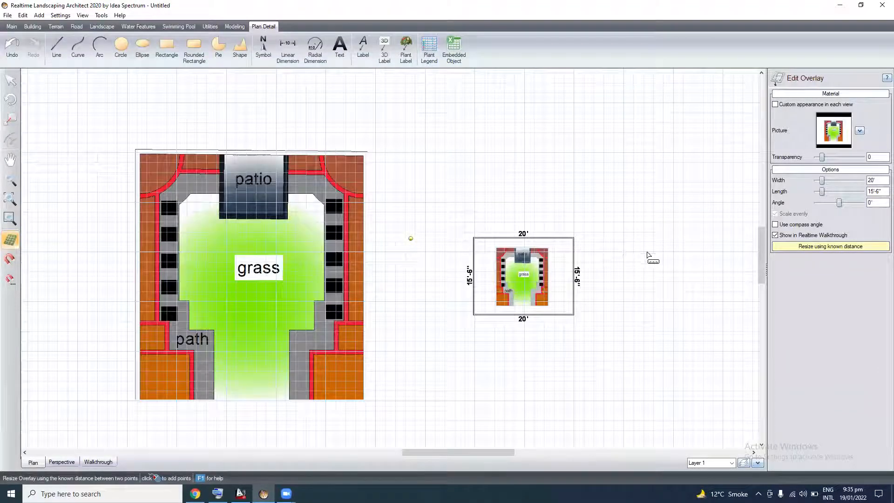
Resize the PDF overlay by marking the patio's two outer lower corners and setting the distance between them to 20 feet
scroll(657, 263, "up", 5)
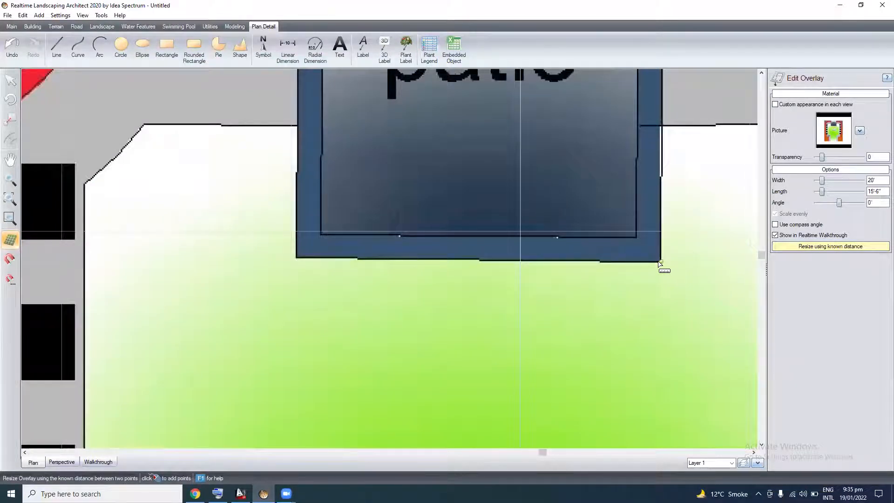
left_click(661, 262)
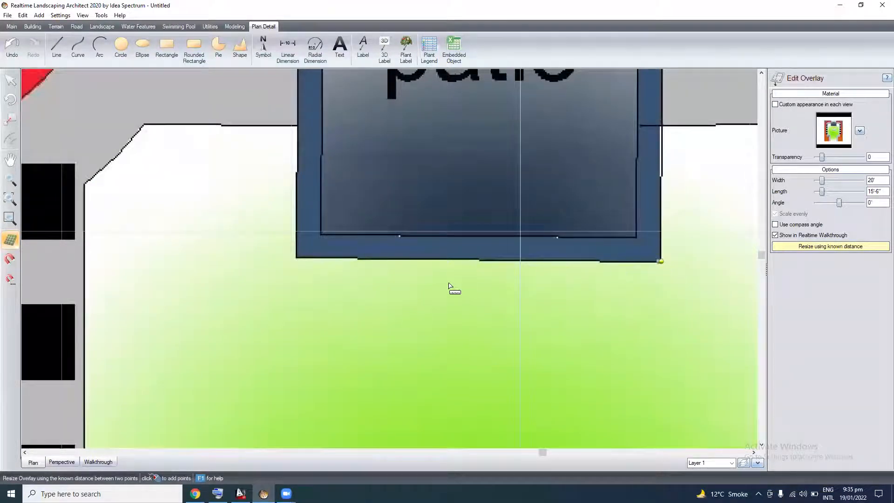
left_click(297, 258)
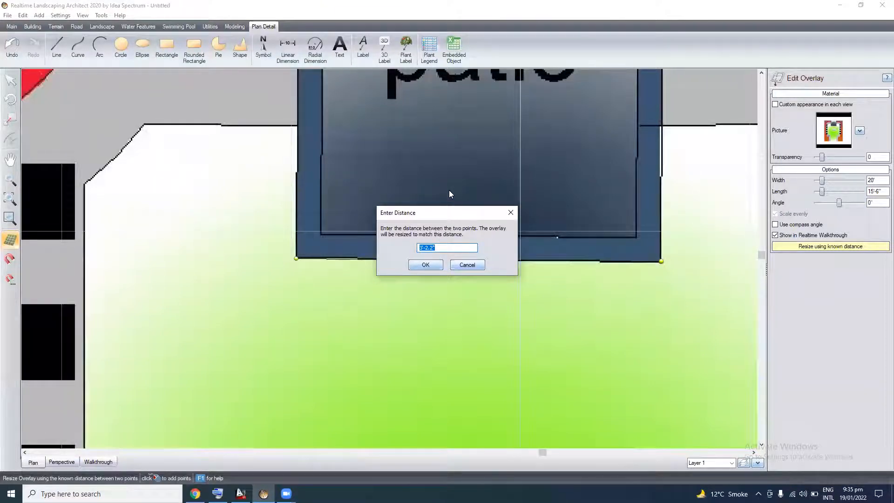
type("20")
left_click(434, 265)
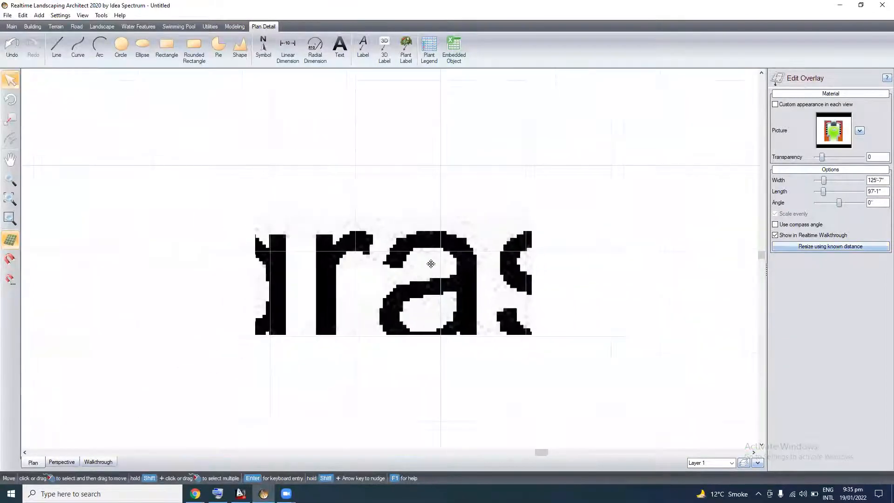
scroll(431, 263, "down", 2)
scroll(432, 260, "down", 2)
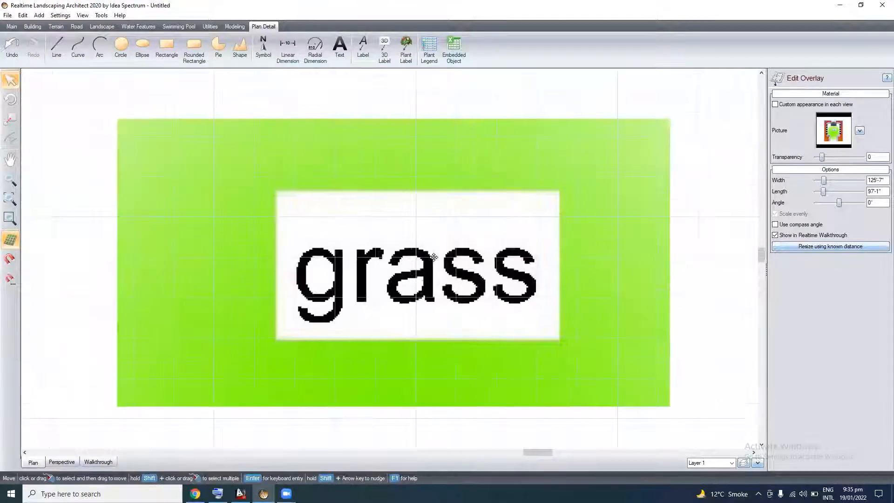
scroll(435, 256, "down", 2)
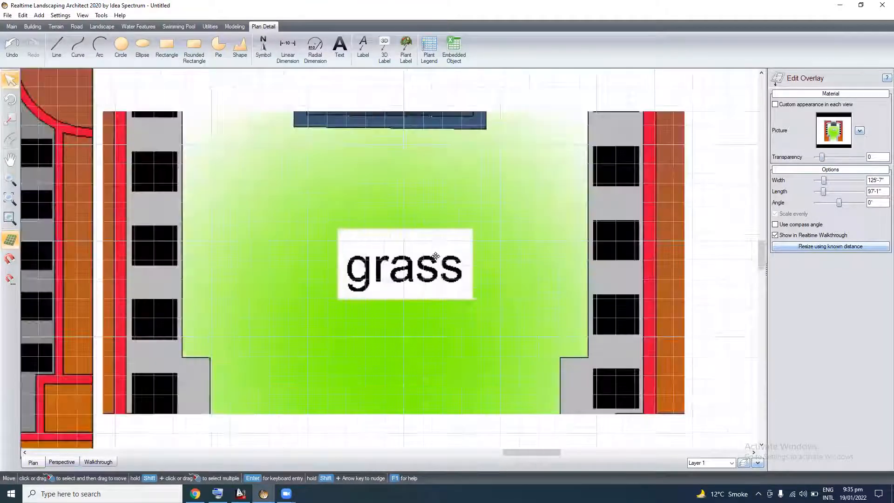
scroll(440, 258, "down", 1)
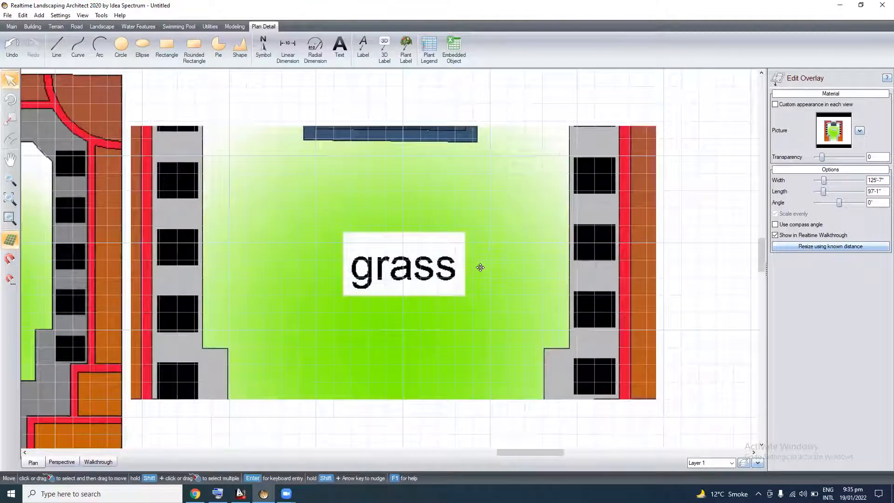
Examine the resized PDF overlay around the patio and grass areas and compare its scale with the neighbouring overlay
scroll(478, 265, "down", 1)
scroll(470, 261, "down", 1)
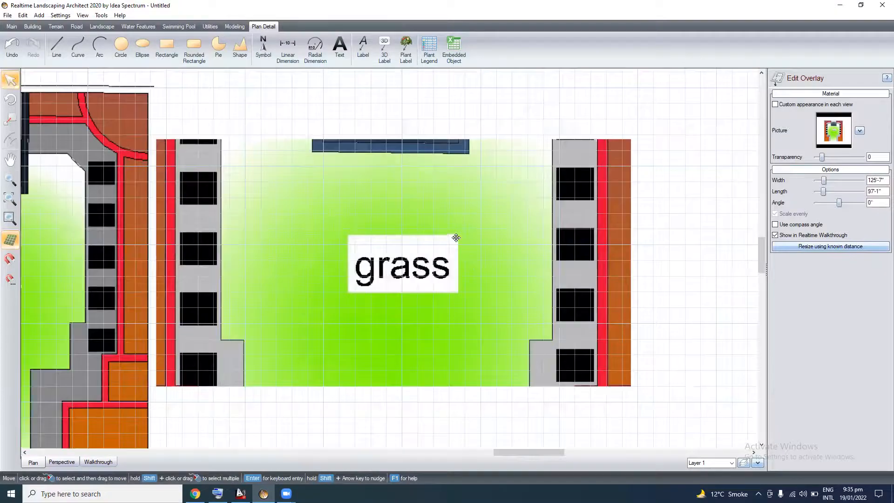
scroll(456, 237, "down", 1)
scroll(456, 235, "down", 1)
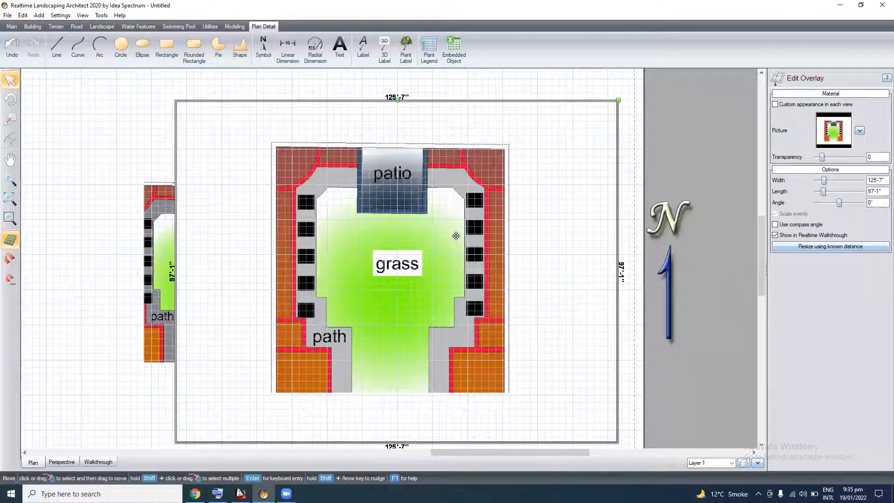
scroll(456, 235, "up", 1)
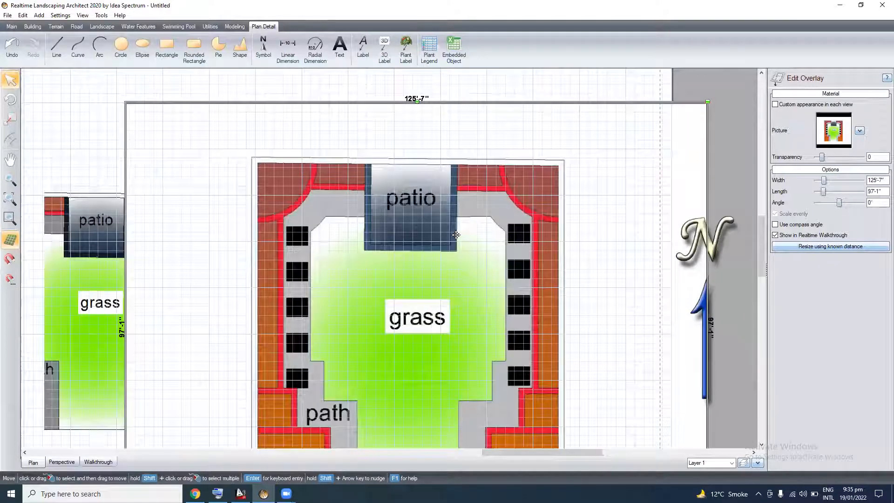
scroll(456, 235, "up", 1)
key("Up")
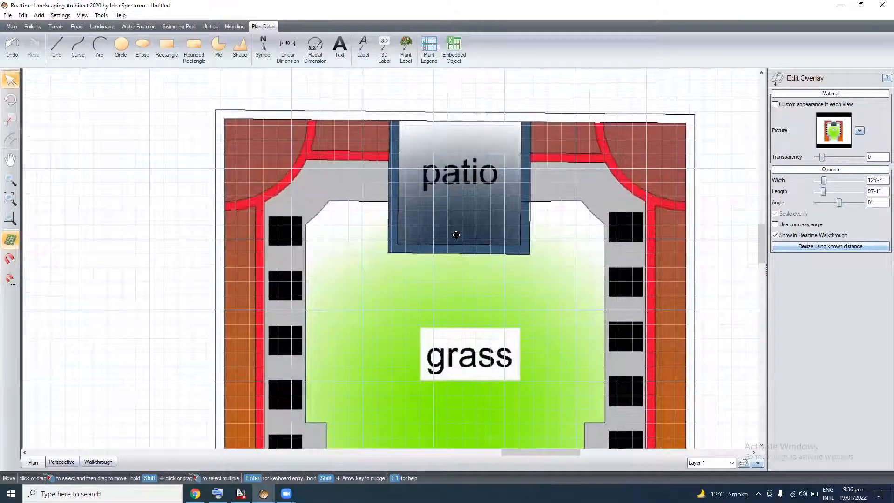
scroll(456, 235, "down", 1)
scroll(456, 235, "down", 1)
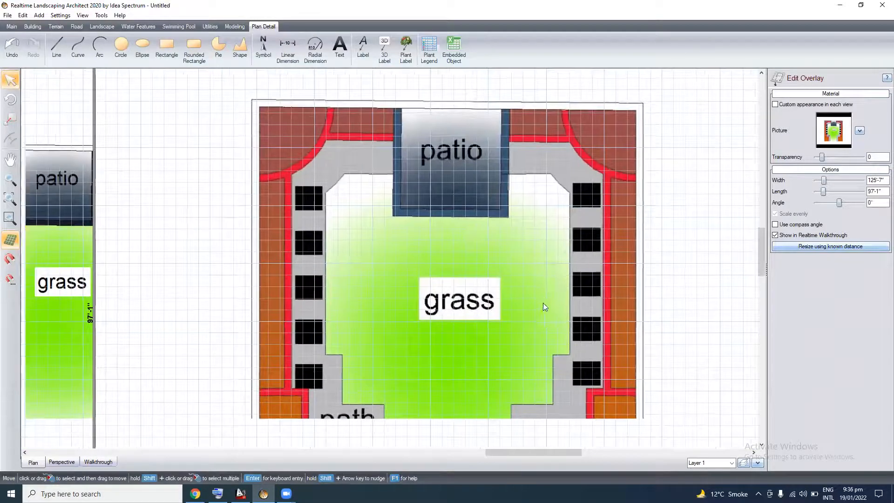
Add a linear dimension between the patio's two outer lower corners on the smaller neighbouring overlay, placing its label just below the edge
scroll(543, 303, "left", 5)
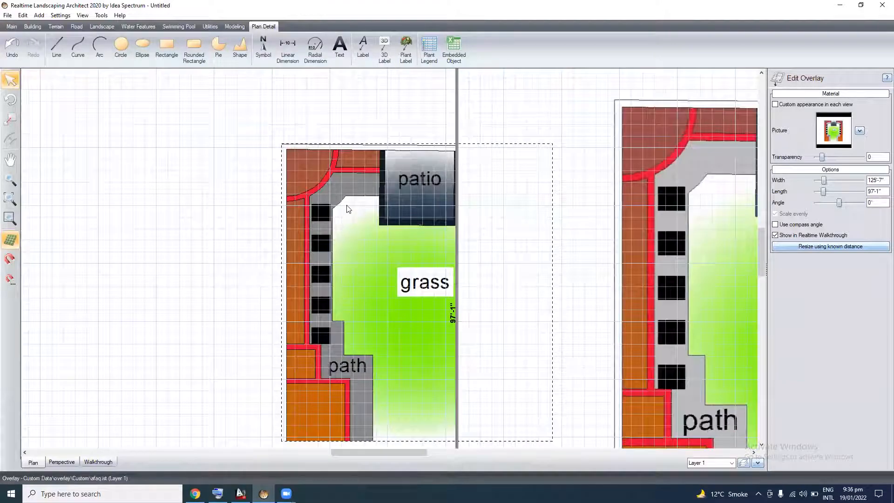
scroll(346, 209, "down", 1)
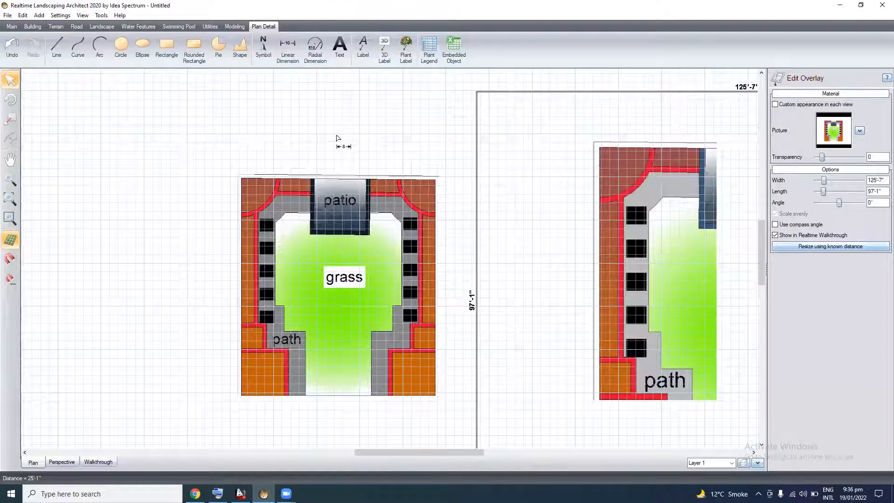
scroll(393, 186, "up", 3)
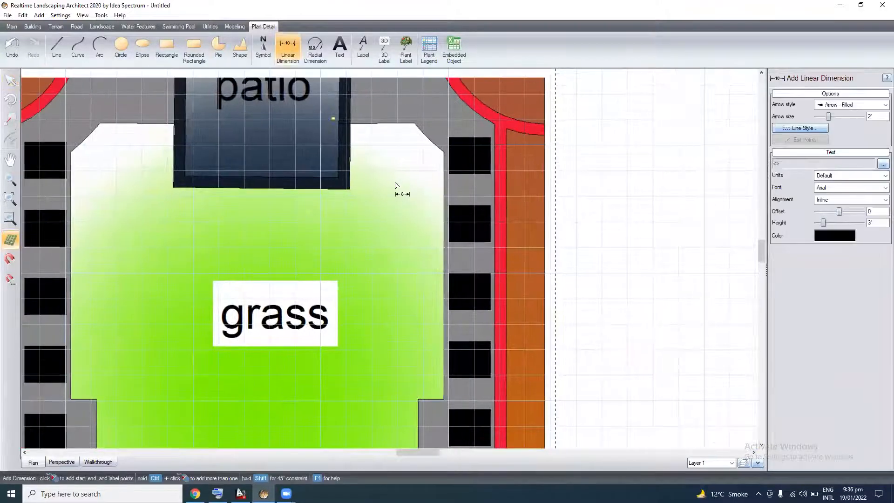
scroll(395, 185, "up", 2)
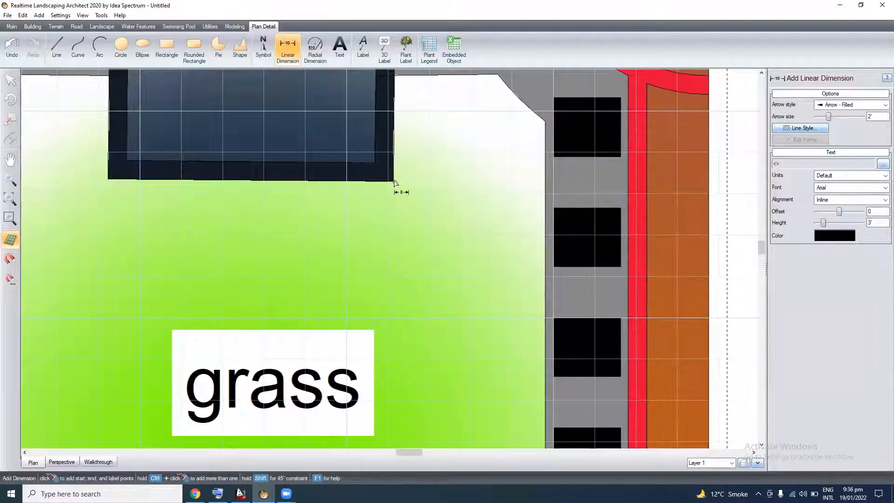
left_click(394, 183)
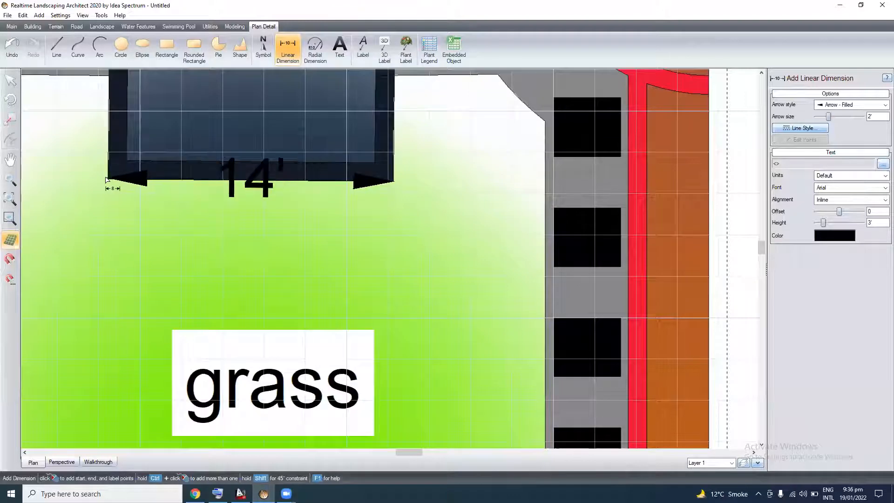
left_click(106, 179)
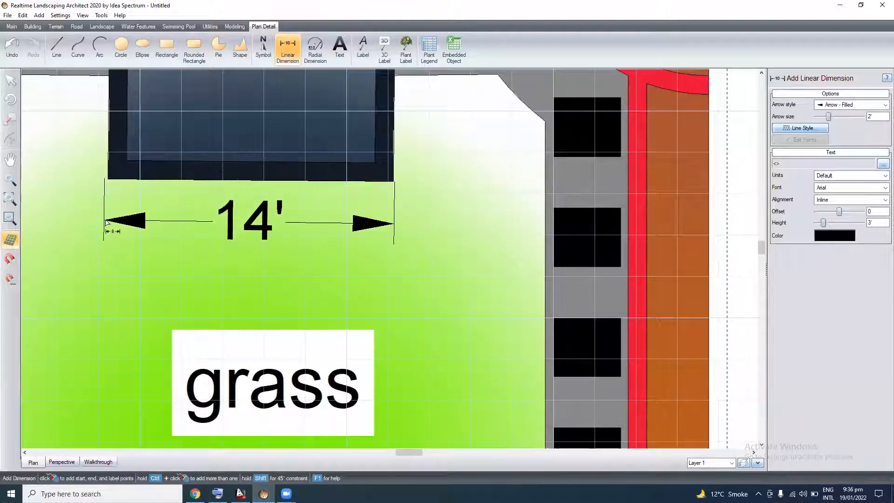
left_click(141, 215)
scroll(302, 193, "down", 3)
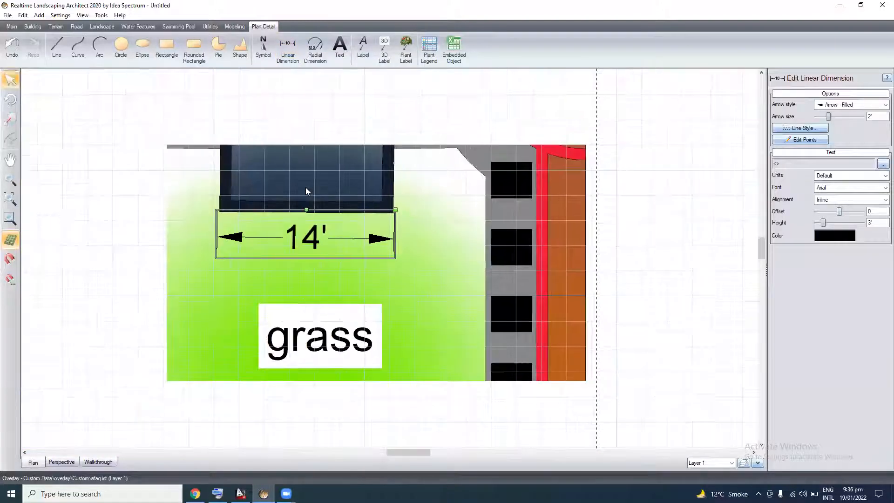
scroll(305, 187, "down", 2)
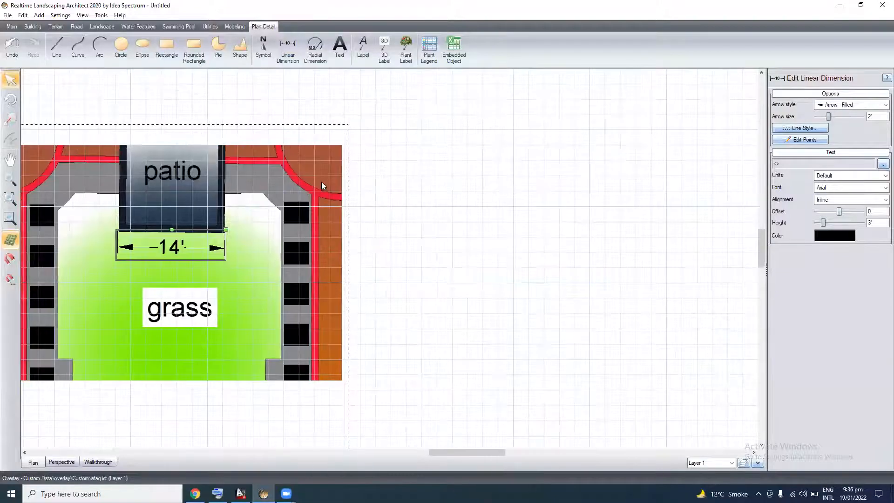
scroll(397, 211, "down", 1)
middle_click_drag(397, 211, 382, 205)
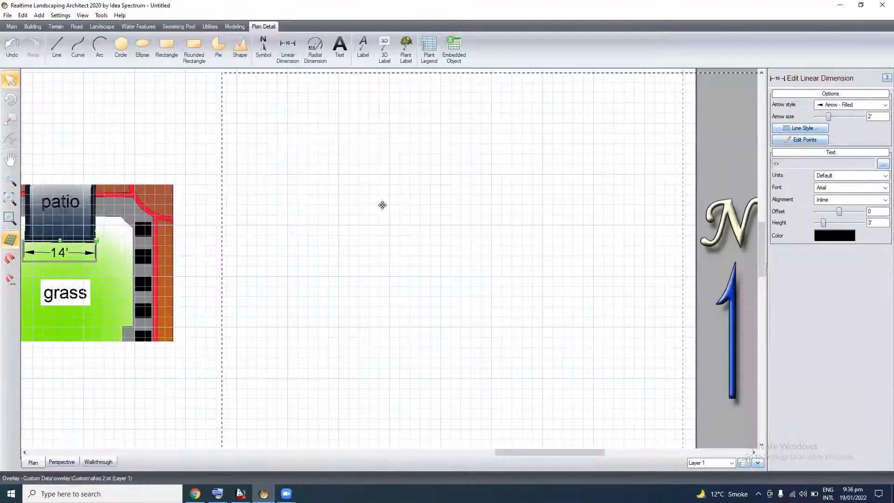